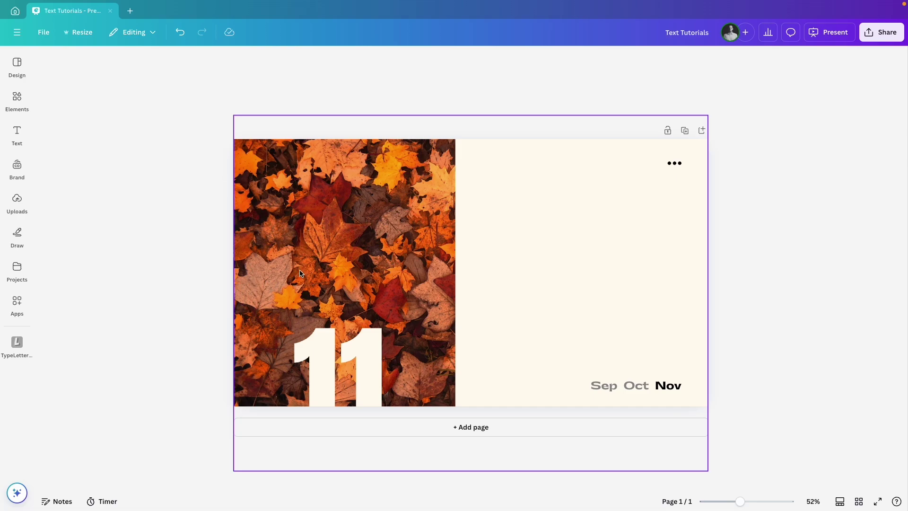
Step: Select the cream background panel on the right to inspect it, then deselect it
{"action": "left_click", "coordinate": [525, 256]}
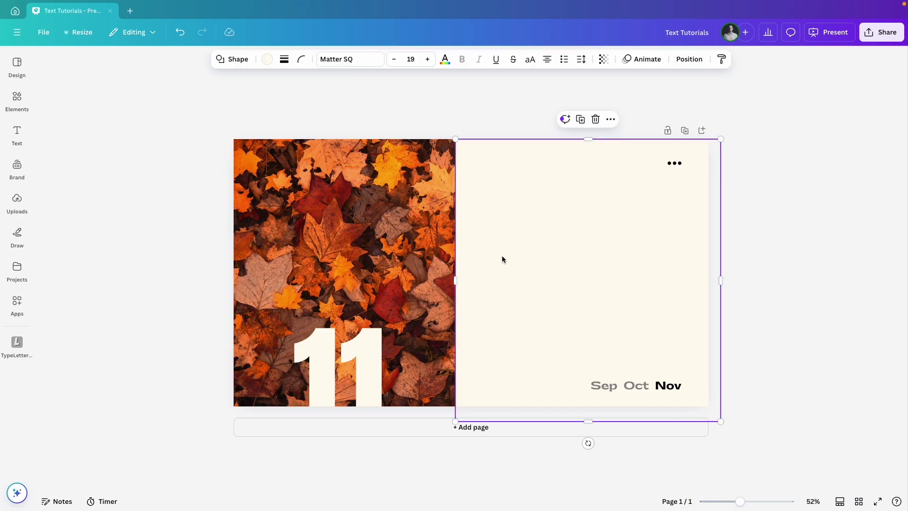
{"action": "left_click", "coordinate": [755, 246]}
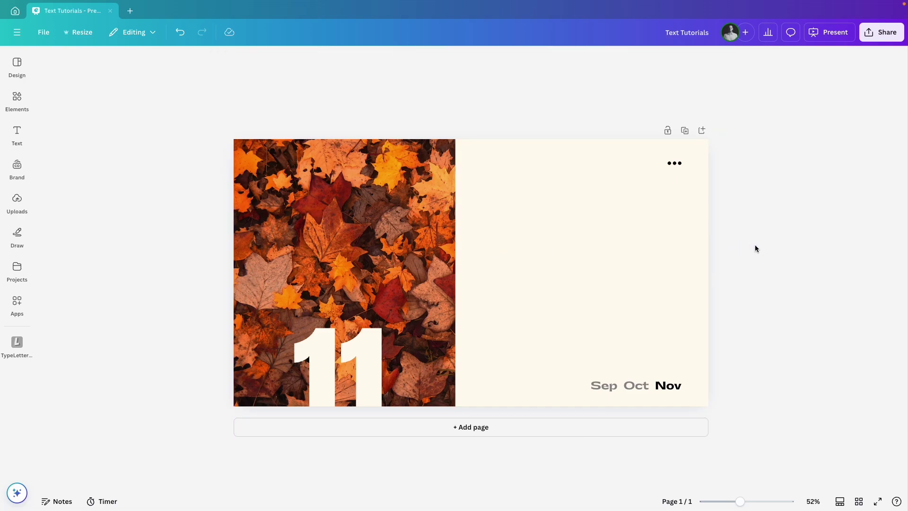
Step: Search the apps for 'font frame' and open the FontFrame app
{"action": "left_click", "coordinate": [18, 303]}
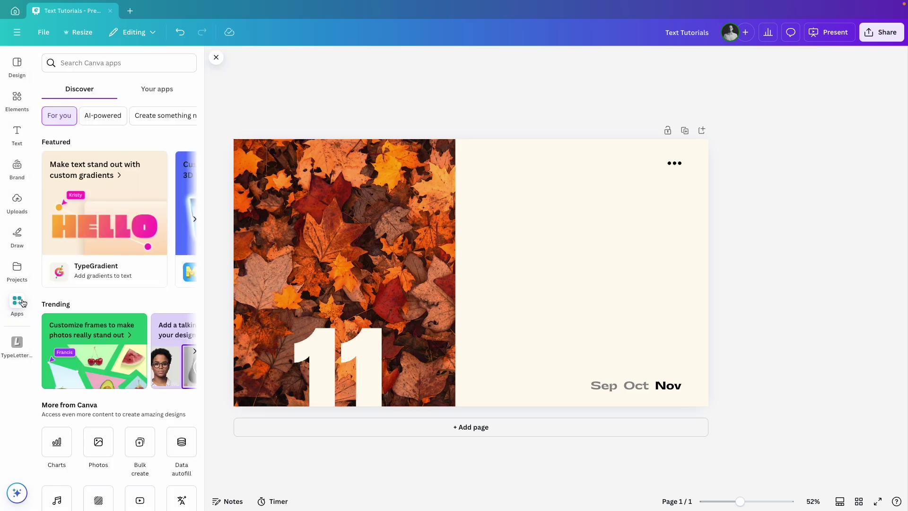
{"action": "type", "text": "font frame"}
{"action": "key", "text": "Return"}
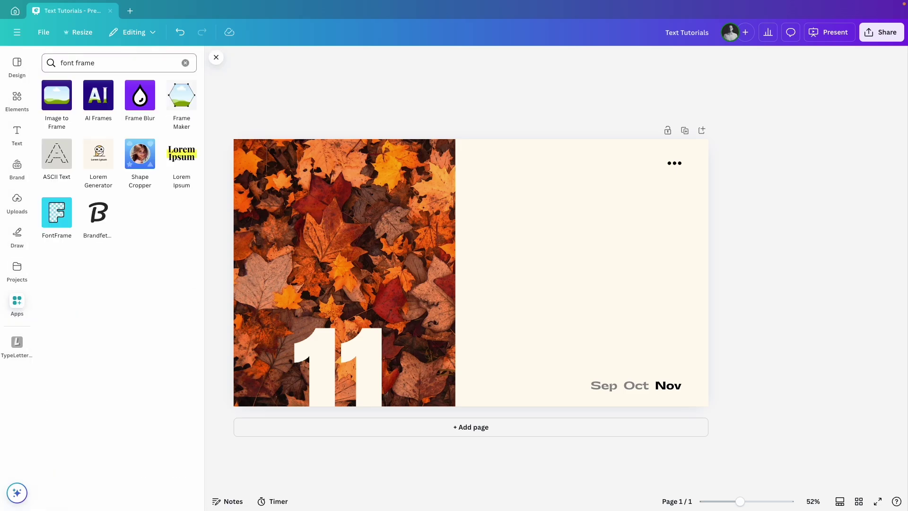
{"action": "left_click", "coordinate": [55, 222]}
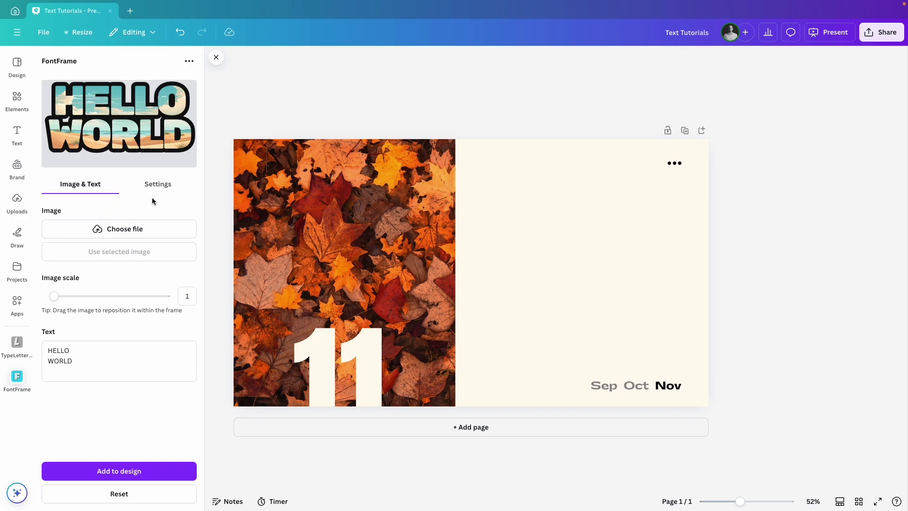
Step: Fill the FontFrame letters with the Test3.jpg autumn leaves photo and adjust its image scale
{"action": "left_click", "coordinate": [110, 231]}
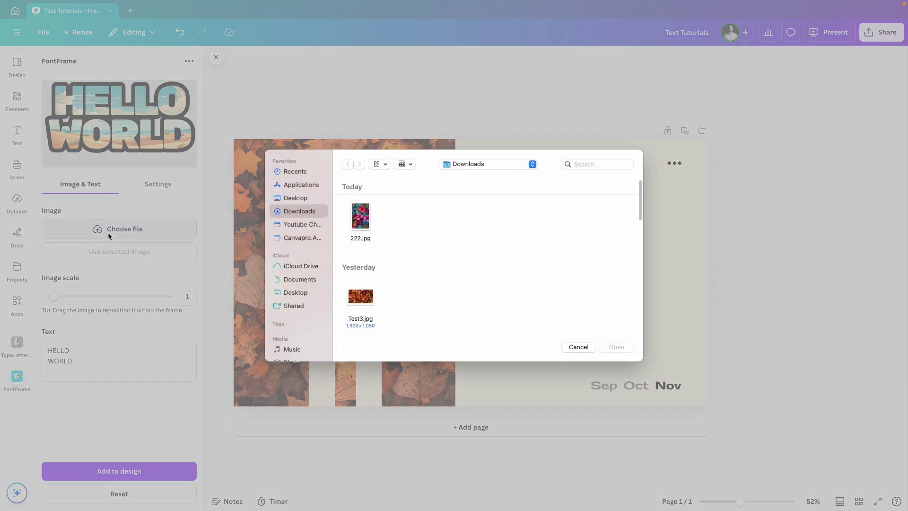
{"action": "double_click", "coordinate": [365, 302]}
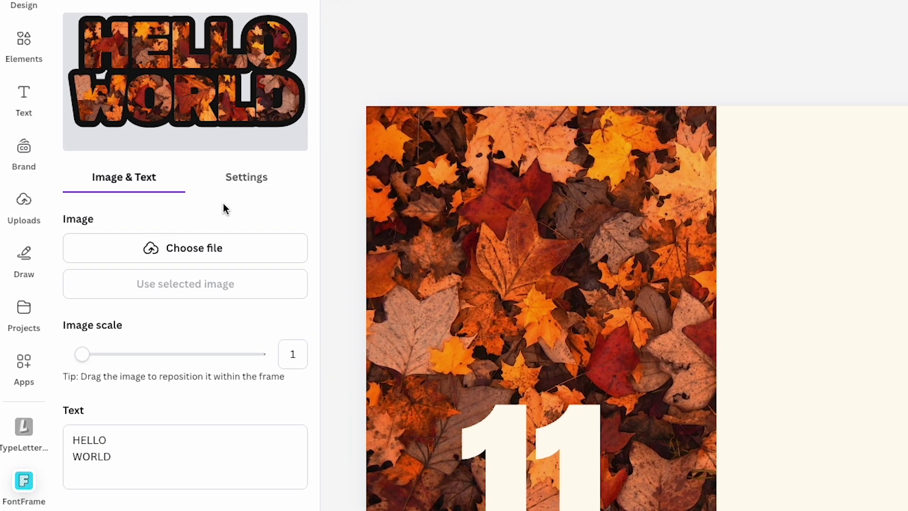
{"action": "mouse_move", "coordinate": [90, 357]}
{"action": "left_mouse_down"}
{"action": "mouse_move", "coordinate": [117, 358]}
{"action": "mouse_move", "coordinate": [73, 358]}
{"action": "left_mouse_up"}
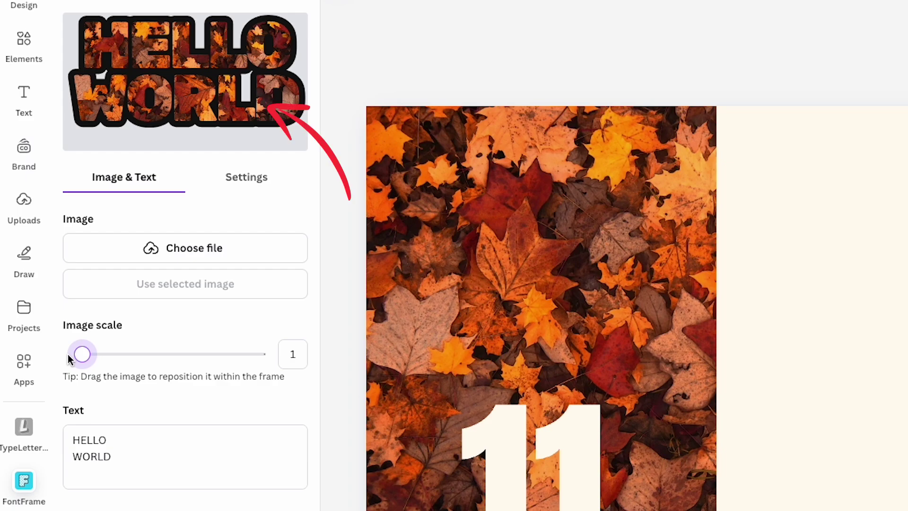
Step: Replace the HELLO WORLD frame text with 'Autumn'
{"action": "double_click", "coordinate": [141, 455]}
{"action": "key", "text": "ctrl+a"}
{"action": "type", "text": "Autumn"}
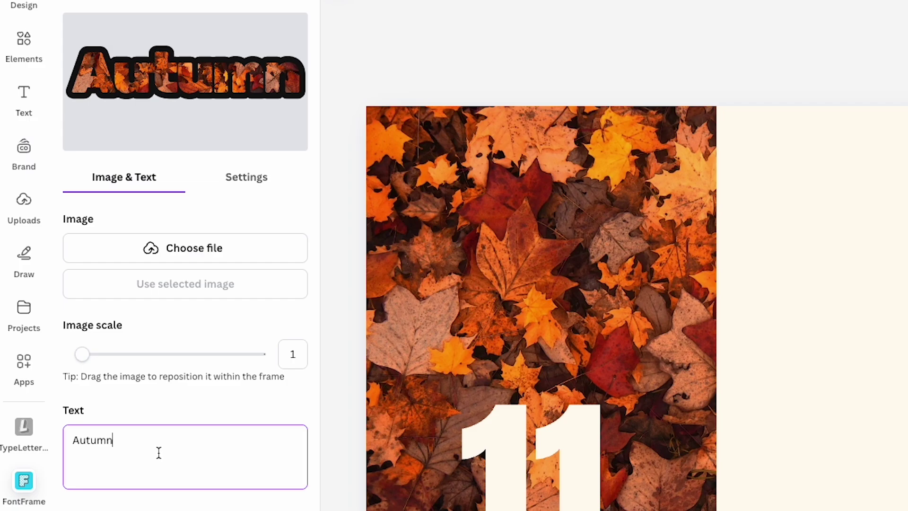
Step: Keep the Rubik font, left-align the text and set outline thickness to 11
{"action": "left_click", "coordinate": [247, 182]}
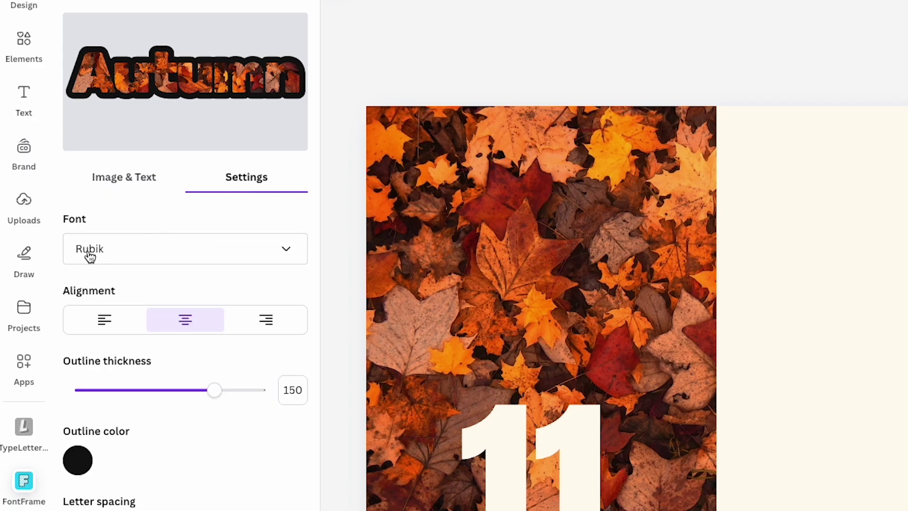
{"action": "left_click", "coordinate": [142, 255]}
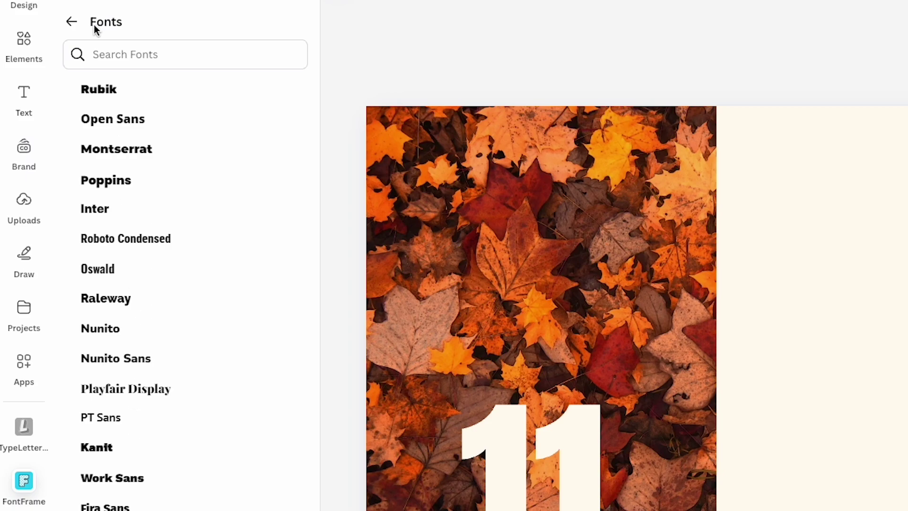
{"action": "left_click", "coordinate": [73, 22]}
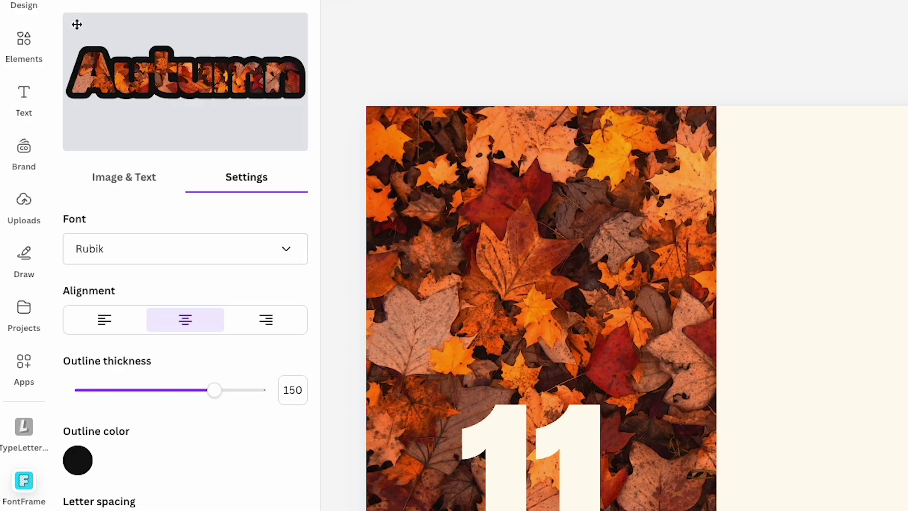
{"action": "left_click", "coordinate": [111, 327]}
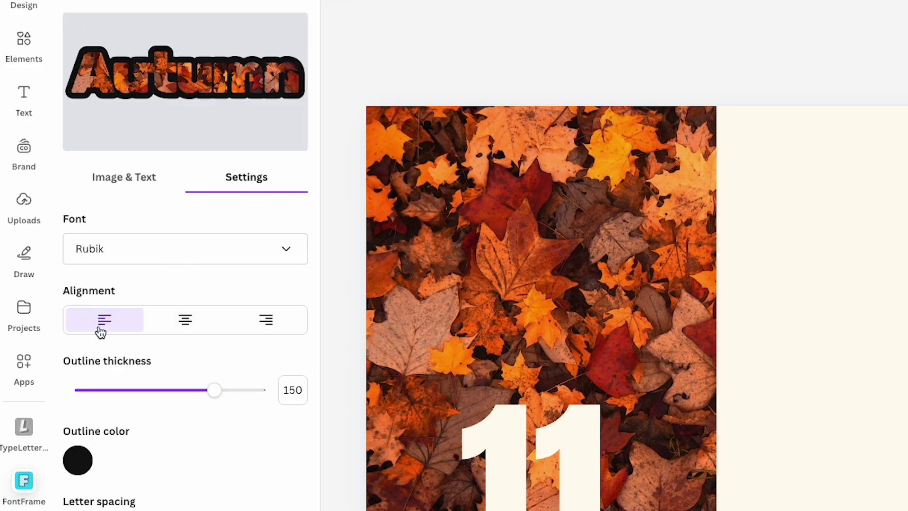
{"action": "scroll", "coordinate": [102, 347], "scroll_direction": "down", "scroll_amount": 1}
{"action": "left_click_drag", "start_coordinate": [215, 378], "coordinate": [85, 378]}
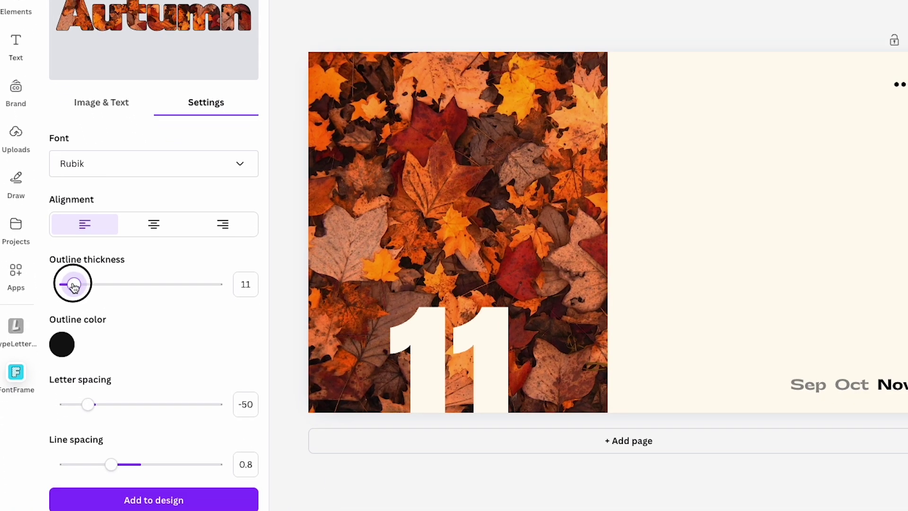
{"action": "left_click_drag", "start_coordinate": [73, 286], "coordinate": [74, 286]}
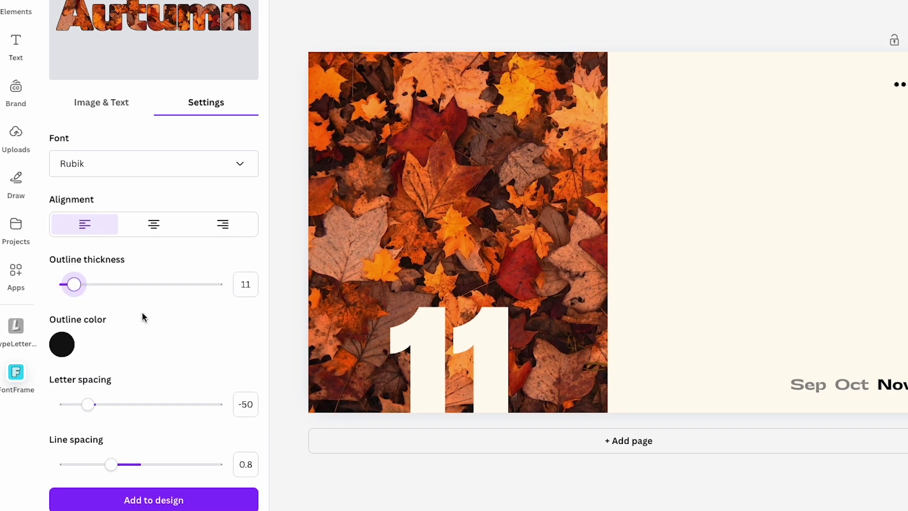
Step: Make the outline grey (#848484) and tighten the letter spacing to -55
{"action": "left_click", "coordinate": [61, 344]}
{"action": "left_click_drag", "start_coordinate": [66, 442], "coordinate": [58, 416]}
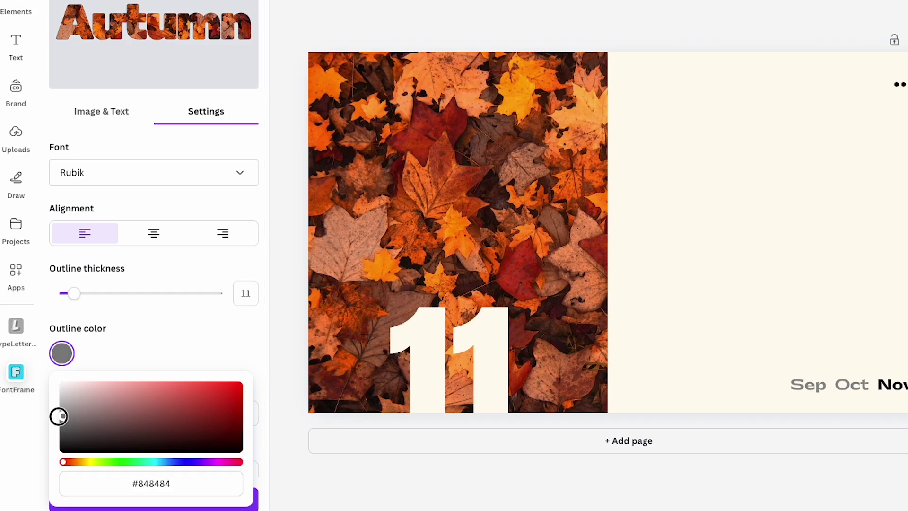
{"action": "left_click", "coordinate": [184, 319]}
{"action": "scroll", "coordinate": [185, 326], "scroll_direction": "down", "scroll_amount": 1}
{"action": "mouse_move", "coordinate": [88, 405]}
{"action": "left_mouse_down"}
{"action": "mouse_move", "coordinate": [79, 405]}
{"action": "mouse_move", "coordinate": [87, 405]}
{"action": "left_mouse_up"}
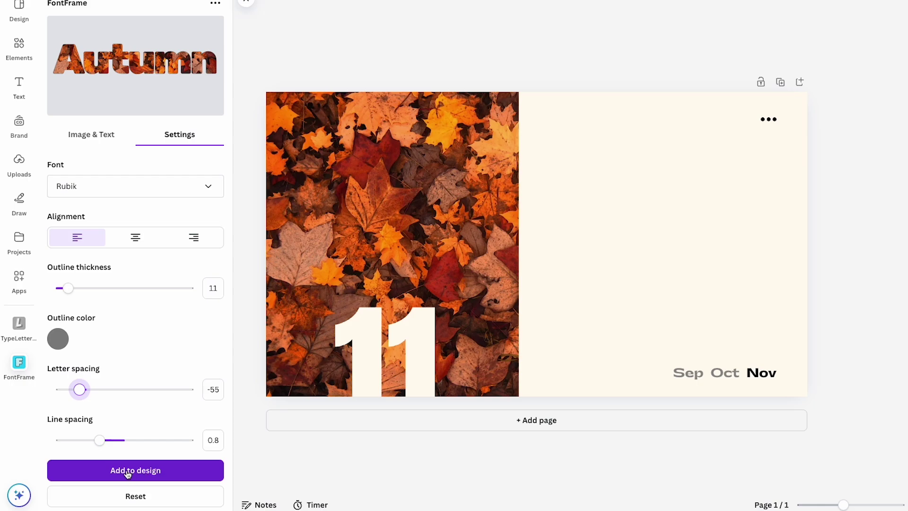
Step: Add the Autumn frame to the slide, enlarge it, and crop it so only 'umn' shows on the cream side
{"action": "left_click", "coordinate": [128, 472]}
{"action": "left_click_drag", "start_coordinate": [541, 241], "coordinate": [411, 181]}
{"action": "left_click_drag", "start_coordinate": [518, 247], "coordinate": [785, 361]}
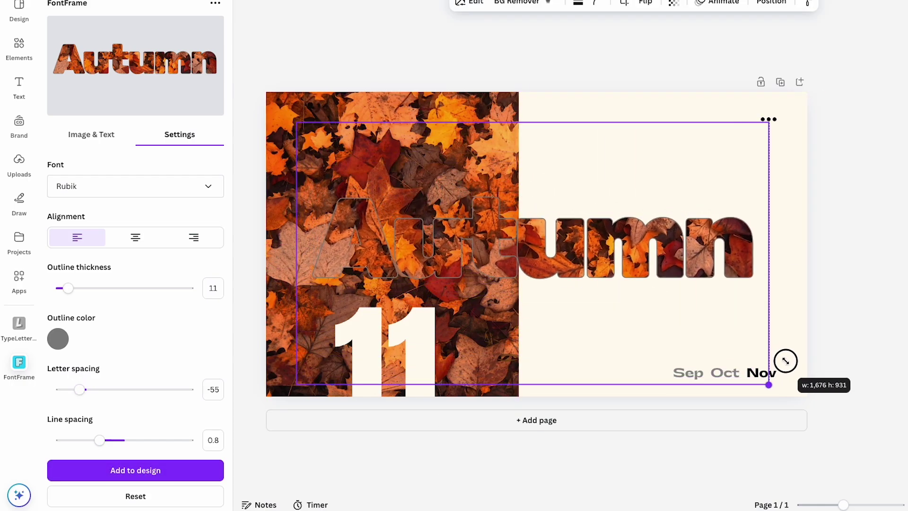
{"action": "left_click_drag", "start_coordinate": [615, 251], "coordinate": [619, 240]}
{"action": "left_click_drag", "start_coordinate": [300, 245], "coordinate": [525, 238]}
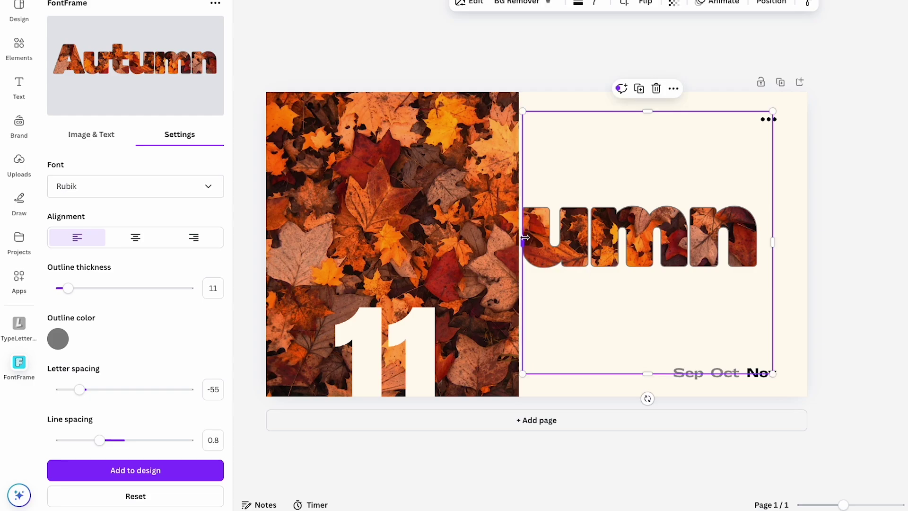
{"action": "scroll", "coordinate": [525, 238], "scroll_direction": "up", "scroll_amount": 2}
{"action": "left_click_drag", "start_coordinate": [675, 245], "coordinate": [677, 245]}
Step: Add a new 'Aut' text box and move it up and right
{"action": "scroll", "coordinate": [756, 156], "scroll_direction": "down", "scroll_amount": 2}
{"action": "type", "text": "tAut"}
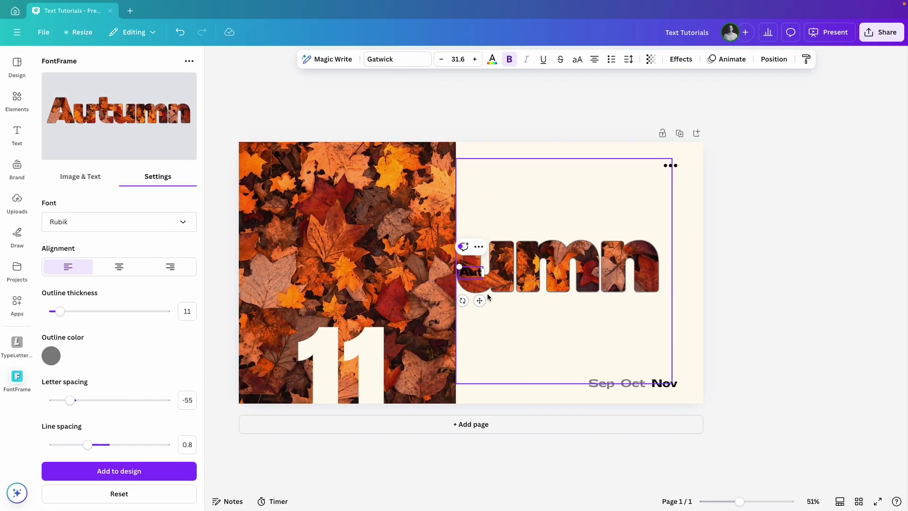
{"action": "left_click_drag", "start_coordinate": [480, 300], "coordinate": [495, 240]}
Step: Set 'Aut' to Rubik, place it large on the leaf photo, and color it cream
{"action": "left_click", "coordinate": [398, 59]}
{"action": "left_click", "coordinate": [102, 396]}
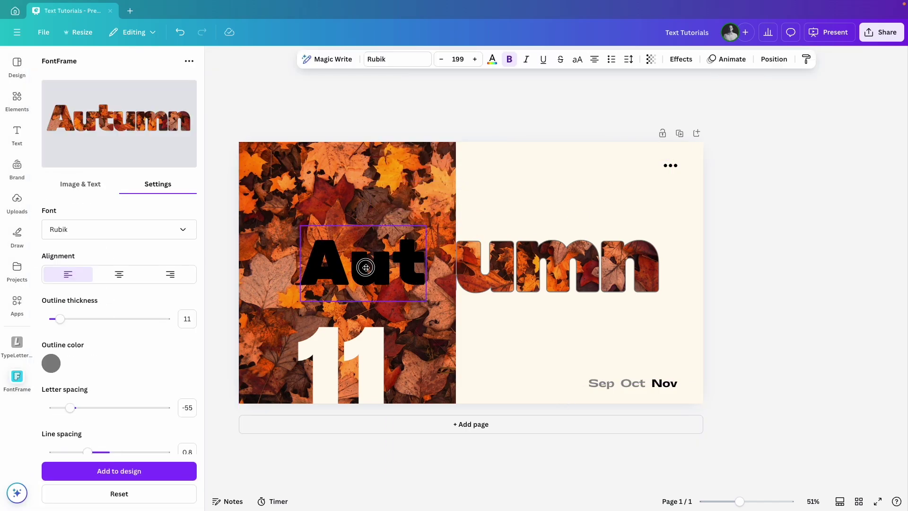
{"action": "left_click_drag", "start_coordinate": [361, 264], "coordinate": [303, 241]}
{"action": "left_click", "coordinate": [492, 59]}
{"action": "left_click", "coordinate": [129, 136]}
{"action": "left_click", "coordinate": [806, 234]}
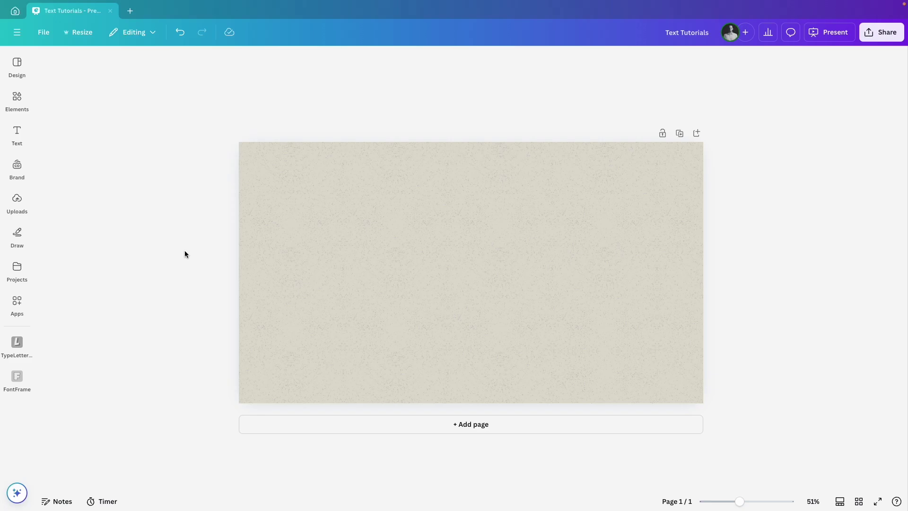
Step: Search the apps for 'typecutout' and open the TypeCutOut app
{"action": "left_click", "coordinate": [17, 303]}
{"action": "triple_click", "coordinate": [122, 63]}
{"action": "key", "text": "BackSpace"}
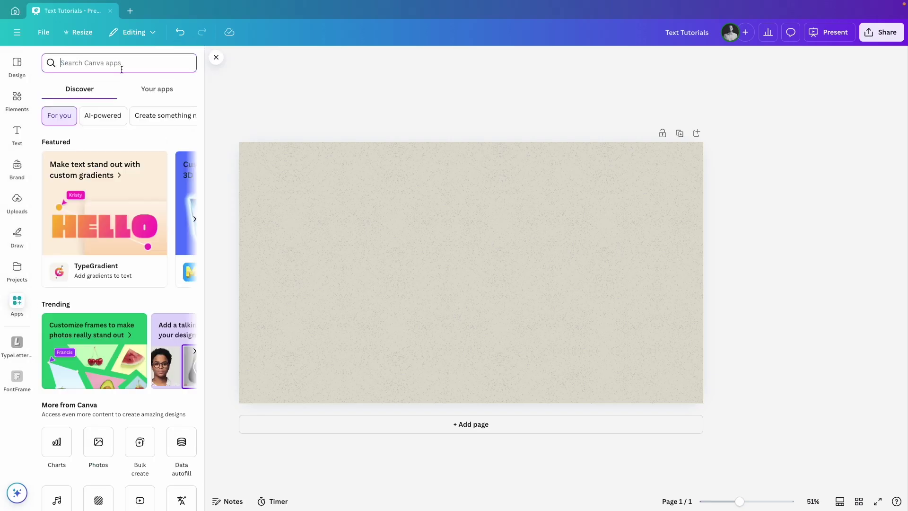
{"action": "type", "text": "typecuto"}
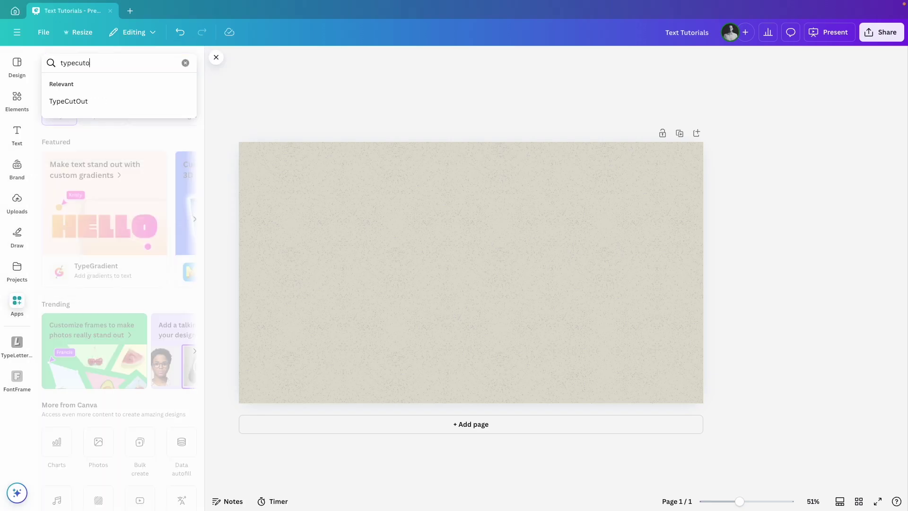
{"action": "type", "text": "ut"}
{"action": "key", "text": "Return"}
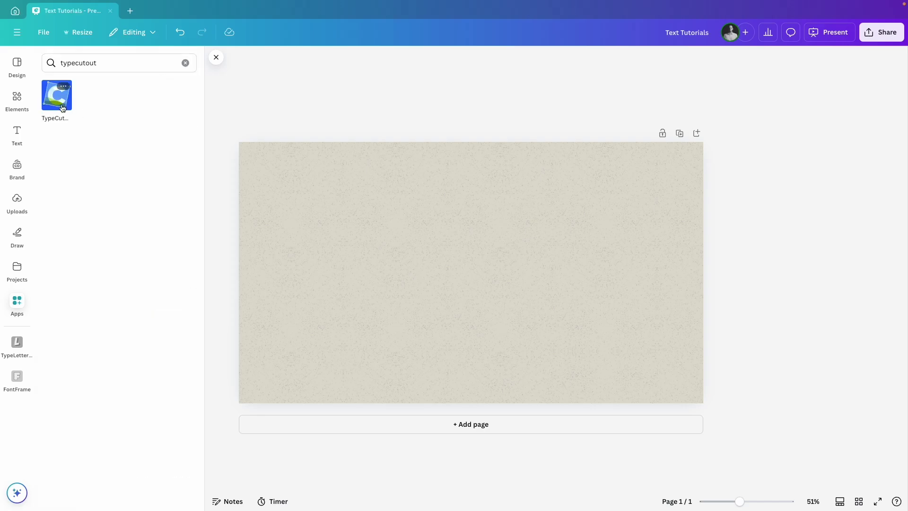
{"action": "left_click", "coordinate": [58, 102]}
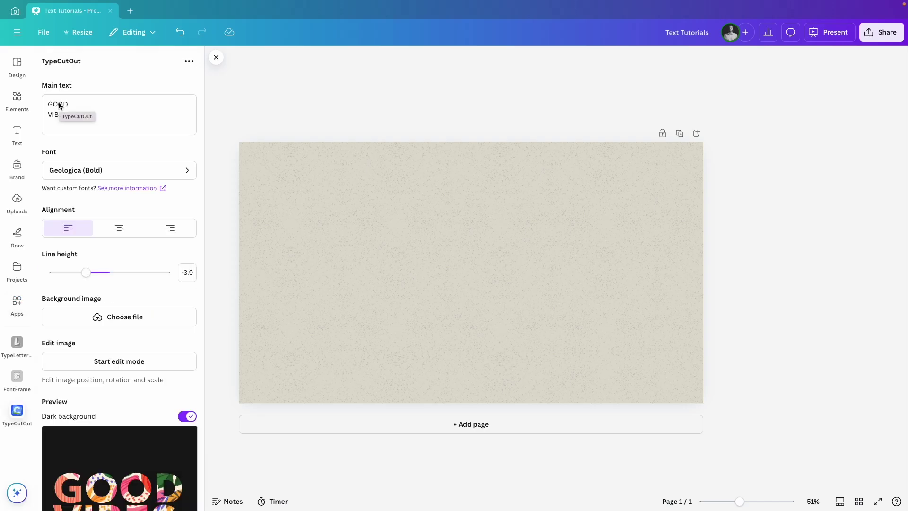
Step: Replace the GOOD VIBES. sample text with SUM and MER on two lines
{"action": "left_click", "coordinate": [102, 108]}
{"action": "key", "text": "ctrl+a"}
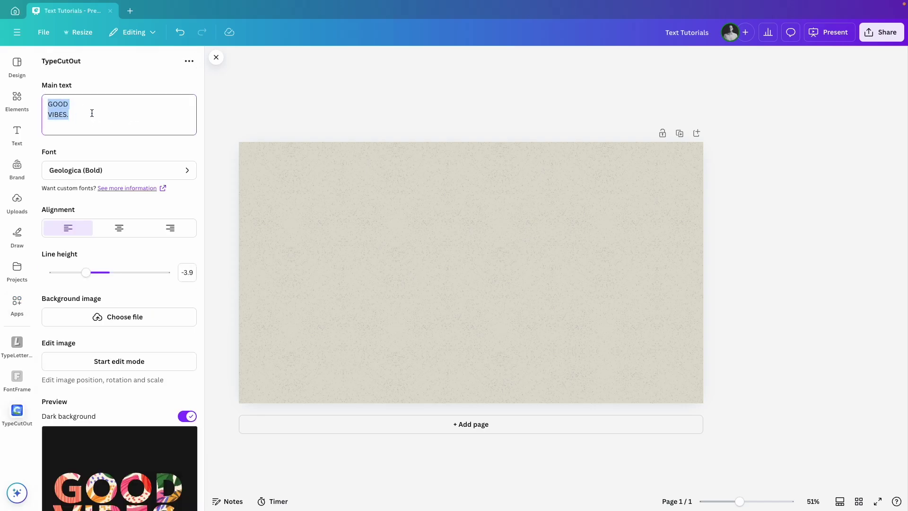
{"action": "key", "text": "BackSpace"}
{"action": "type", "text": "SUM"}
{"action": "key", "text": "Return"}
{"action": "type", "text": "MER"}
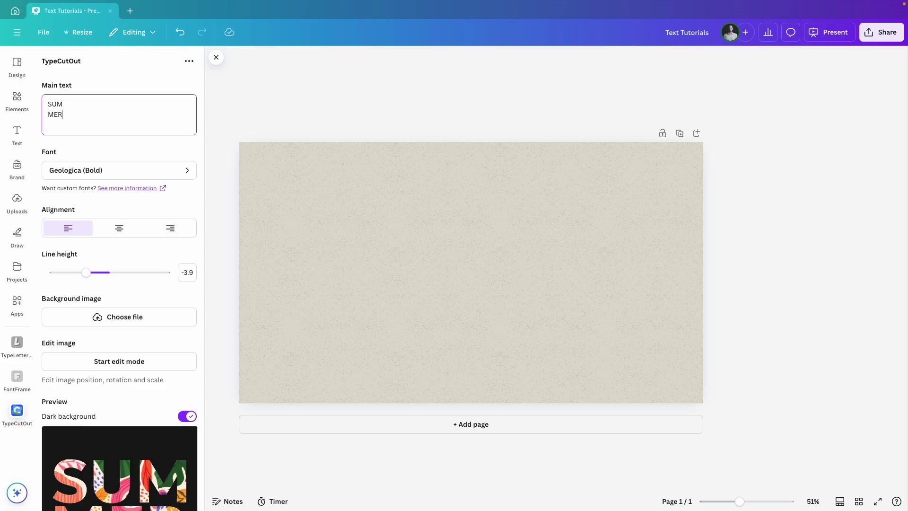
Step: Set the lettering font to Alfa Slab One and the line height to -3.8
{"action": "scroll", "coordinate": [129, 126], "scroll_direction": "down", "scroll_amount": 2}
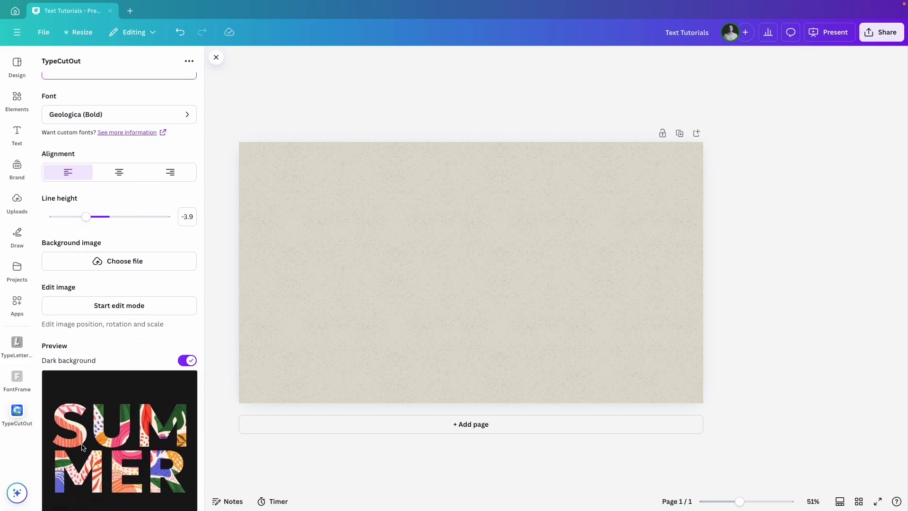
{"action": "scroll", "coordinate": [144, 174], "scroll_direction": "up", "scroll_amount": 2}
{"action": "left_click", "coordinate": [137, 173]}
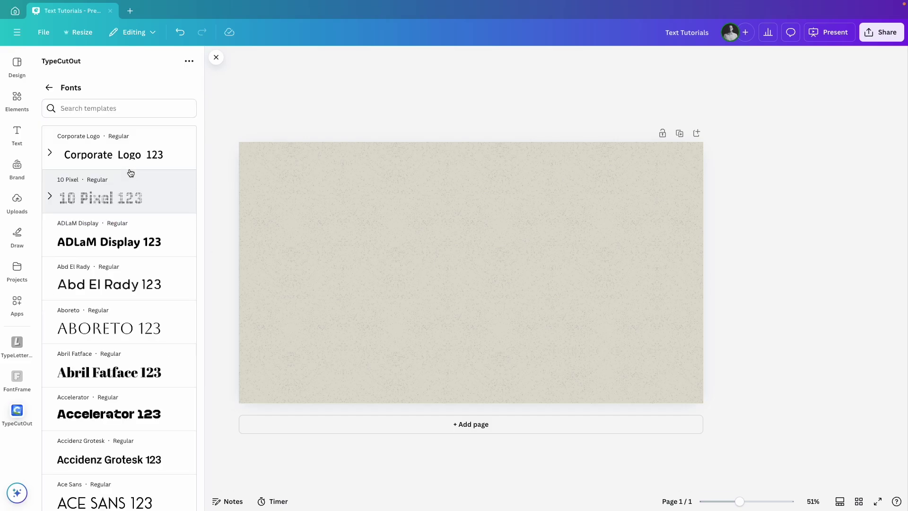
{"action": "scroll", "coordinate": [134, 269], "scroll_direction": "down", "scroll_amount": 13}
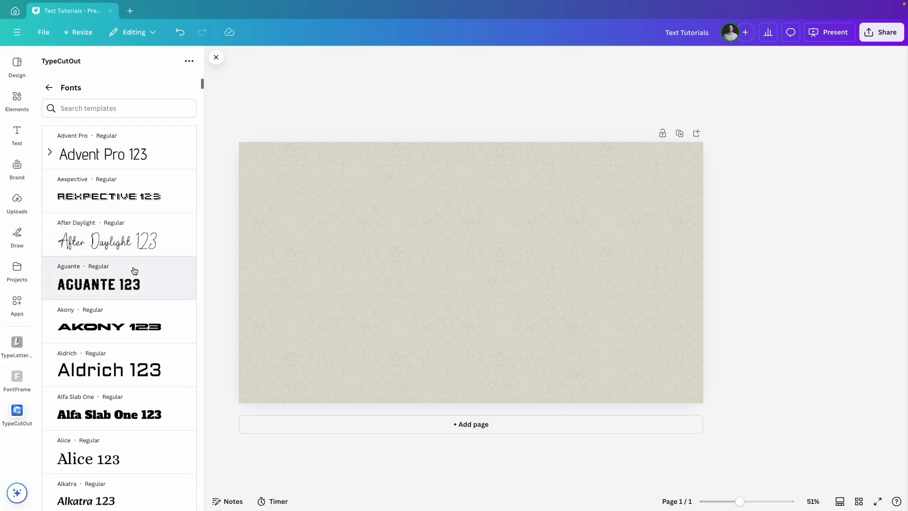
{"action": "scroll", "coordinate": [134, 270], "scroll_direction": "down", "scroll_amount": 1}
{"action": "left_click", "coordinate": [133, 270]}
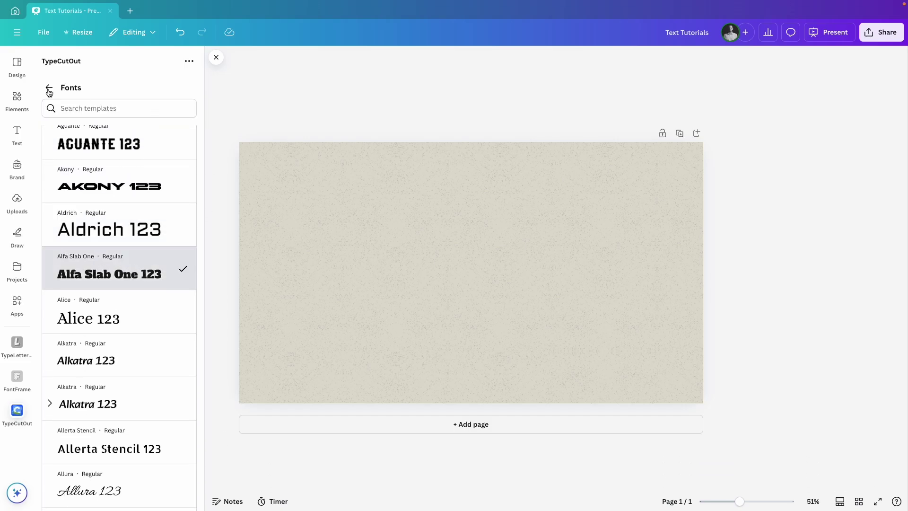
{"action": "left_click", "coordinate": [49, 90]}
{"action": "scroll", "coordinate": [143, 152], "scroll_direction": "up", "scroll_amount": 3}
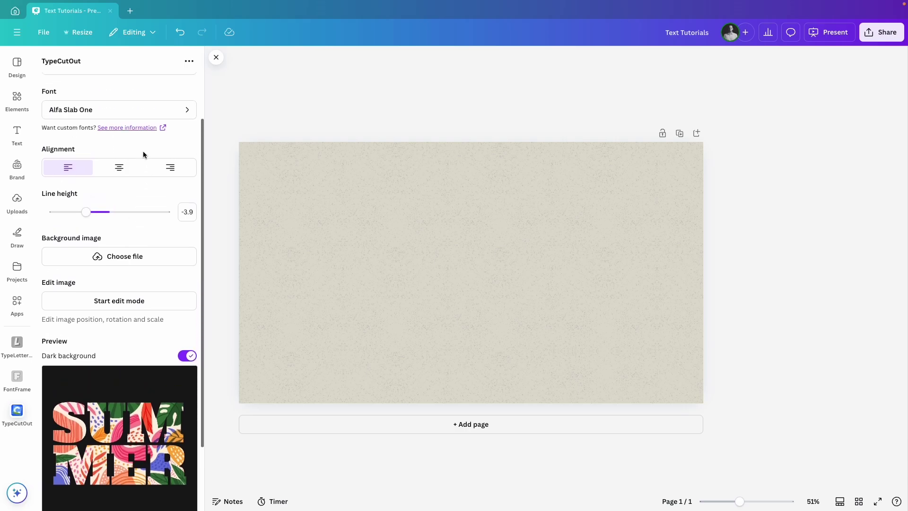
{"action": "scroll", "coordinate": [131, 207], "scroll_direction": "down", "scroll_amount": 2}
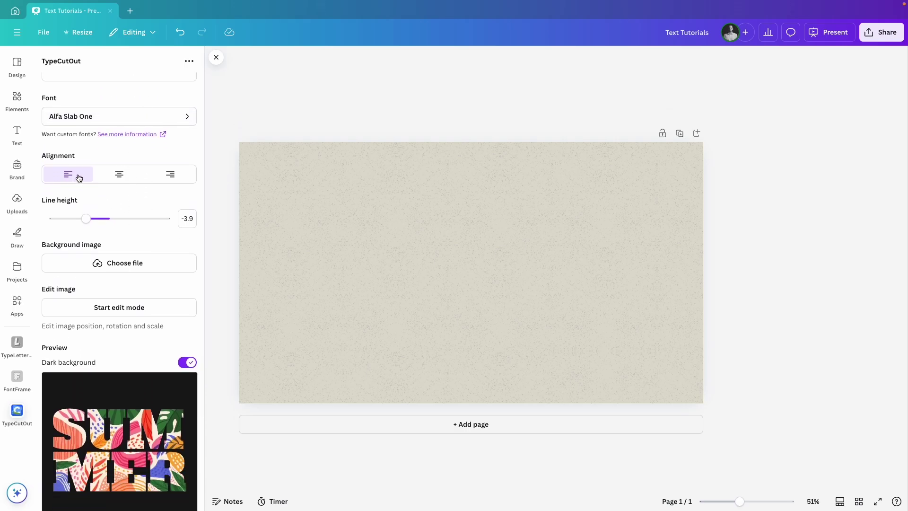
{"action": "scroll", "coordinate": [136, 205], "scroll_direction": "down", "scroll_amount": 1}
{"action": "mouse_move", "coordinate": [103, 202]}
{"action": "left_mouse_down"}
{"action": "mouse_move", "coordinate": [106, 193]}
{"action": "mouse_move", "coordinate": [87, 195]}
{"action": "left_mouse_up"}
{"action": "scroll", "coordinate": [154, 222], "scroll_direction": "down", "scroll_amount": 2}
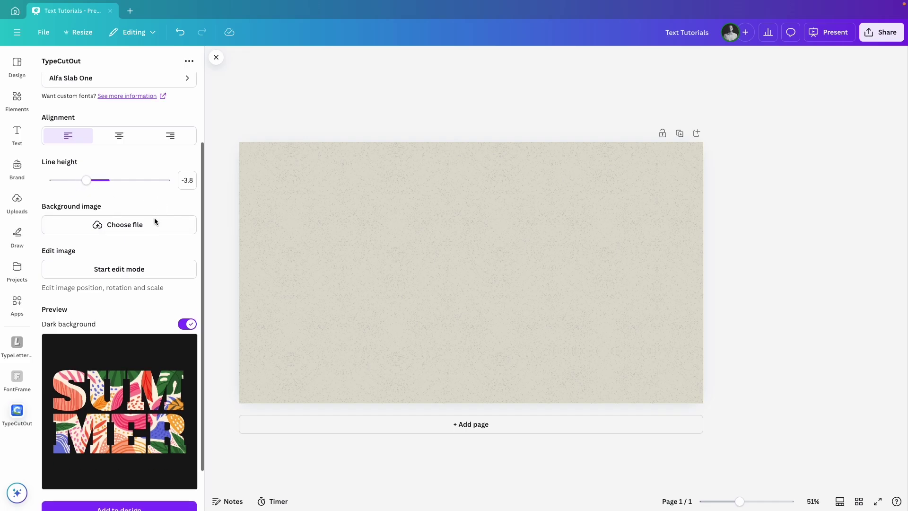
Step: Fill the letters with the tropical flowers image, repositioned and scaled up in edit mode
{"action": "left_click", "coordinate": [121, 198]}
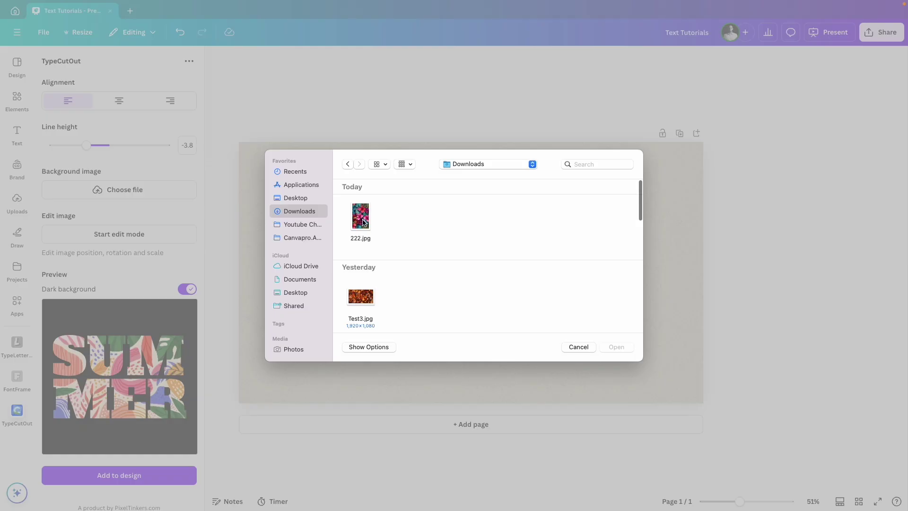
{"action": "double_click", "coordinate": [362, 219]}
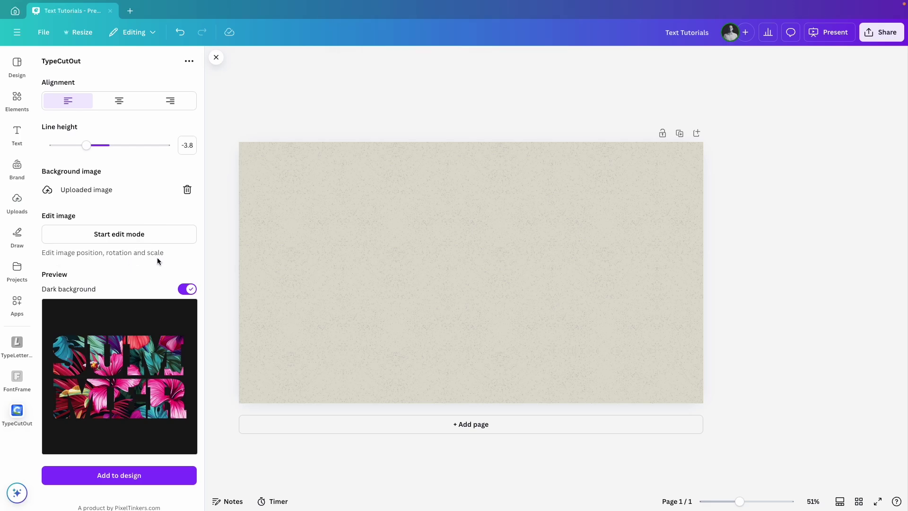
{"action": "left_click", "coordinate": [112, 238]}
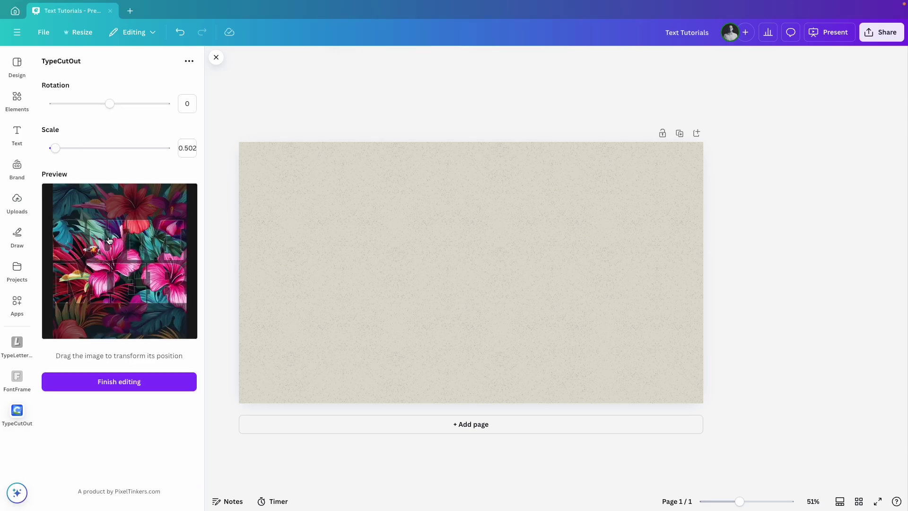
{"action": "left_click_drag", "start_coordinate": [114, 281], "coordinate": [114, 310]}
{"action": "left_click_drag", "start_coordinate": [104, 103], "coordinate": [109, 103]}
{"action": "mouse_move", "coordinate": [55, 148]}
{"action": "left_mouse_down"}
{"action": "mouse_move", "coordinate": [68, 150]}
{"action": "mouse_move", "coordinate": [55, 149]}
{"action": "left_mouse_up"}
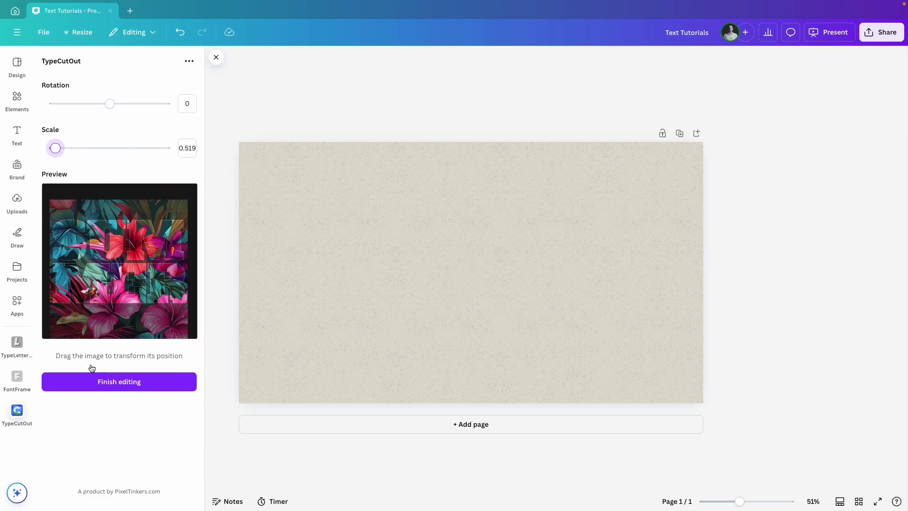
{"action": "left_click", "coordinate": [149, 387]}
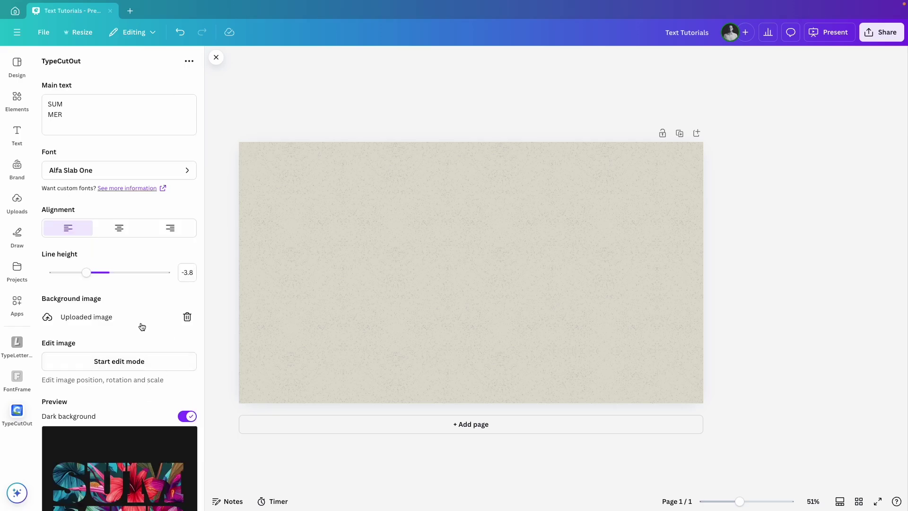
Step: Preview the lettering on a light background and add the SUMMER cut-out to the slide
{"action": "scroll", "coordinate": [142, 326], "scroll_direction": "down", "scroll_amount": 3}
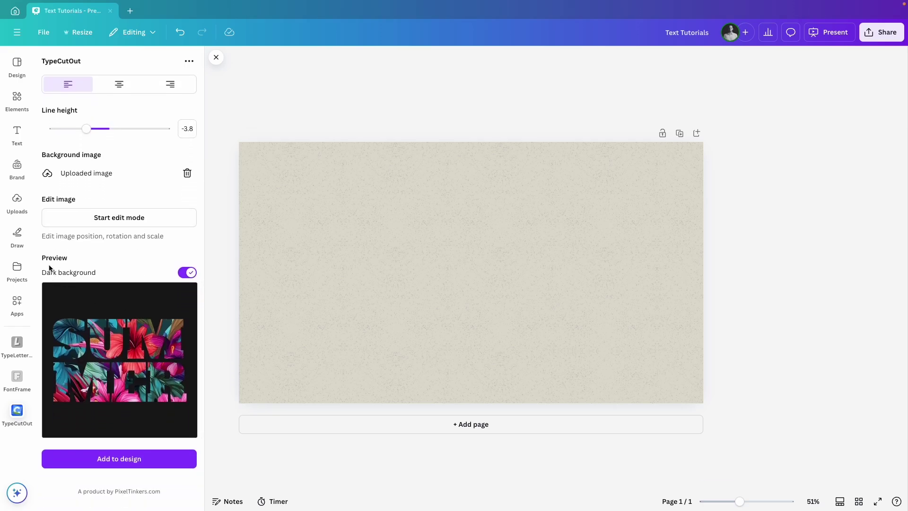
{"action": "left_click", "coordinate": [188, 274]}
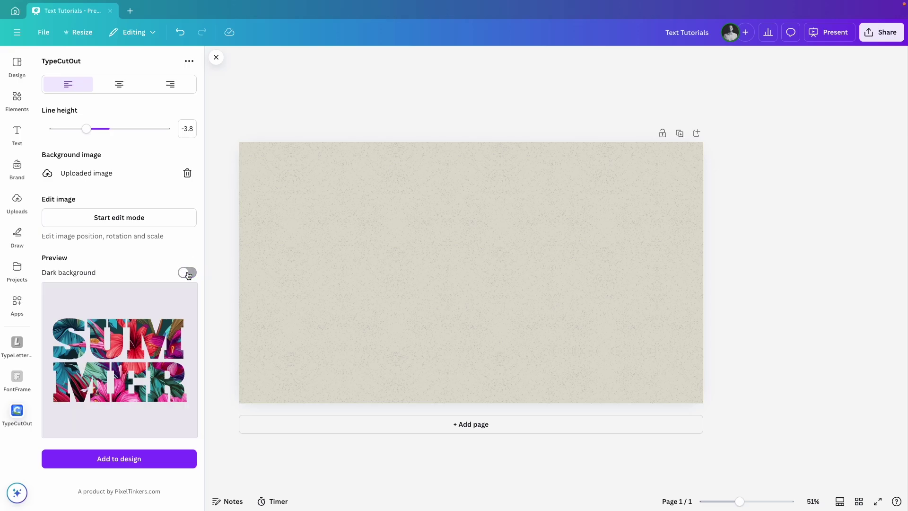
{"action": "left_click", "coordinate": [188, 274]}
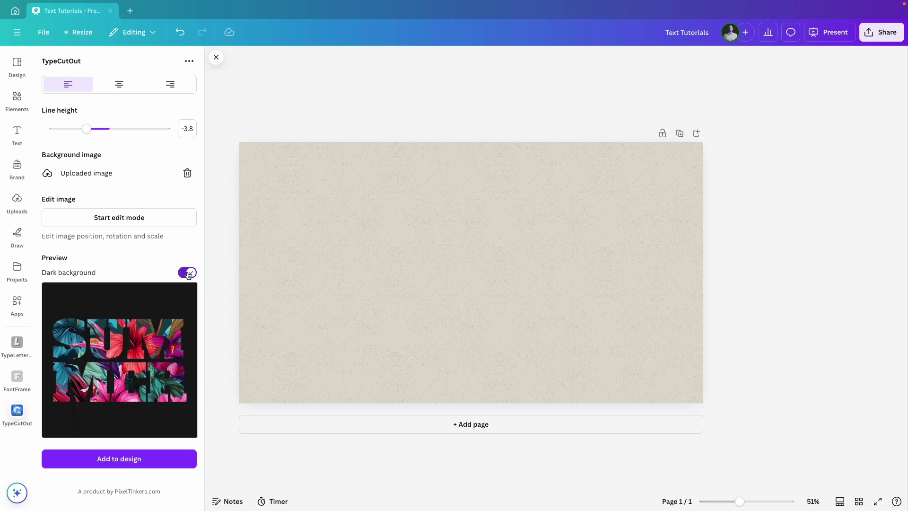
{"action": "left_click", "coordinate": [188, 274]}
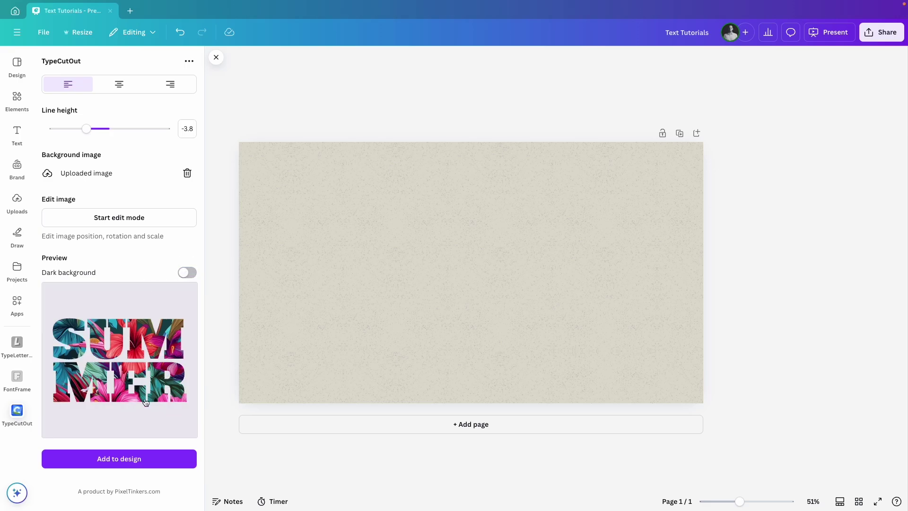
{"action": "left_click", "coordinate": [109, 465]}
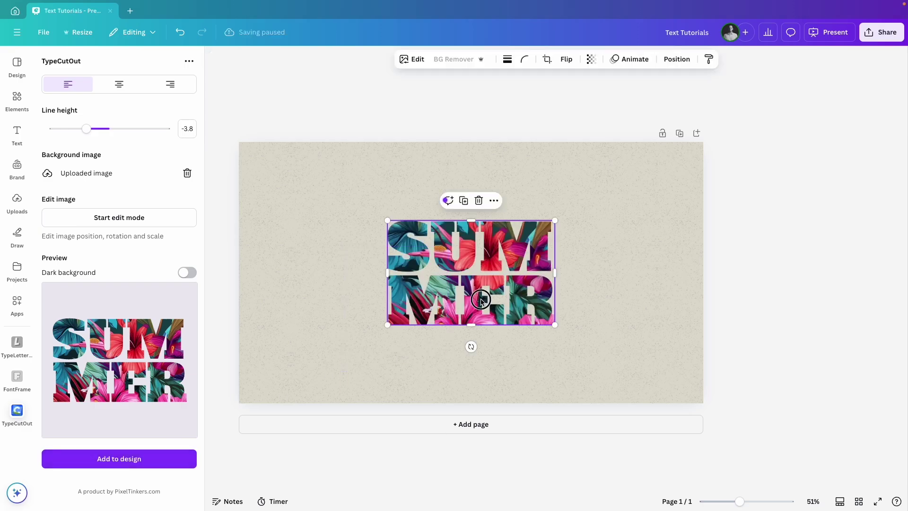
Step: Move, enlarge and centre the SUMMER cut-out between the CALIFORNIA heading and the lower line
{"action": "left_click_drag", "start_coordinate": [481, 299], "coordinate": [453, 284]}
{"action": "mouse_move", "coordinate": [527, 310]}
{"action": "left_mouse_down"}
{"action": "mouse_move", "coordinate": [570, 337]}
{"action": "mouse_move", "coordinate": [510, 305]}
{"action": "left_mouse_up"}
{"action": "mouse_move", "coordinate": [576, 273]}
{"action": "left_mouse_down"}
{"action": "mouse_move", "coordinate": [509, 272]}
{"action": "mouse_move", "coordinate": [575, 273]}
{"action": "left_mouse_up"}
{"action": "left_click", "coordinate": [797, 268]}
{"action": "left_click", "coordinate": [426, 175]}
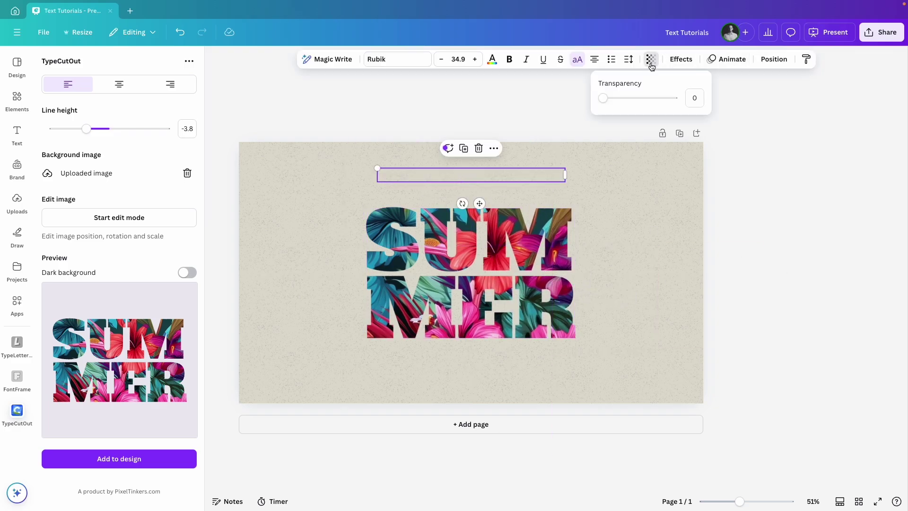
{"action": "left_click", "coordinate": [563, 283]}
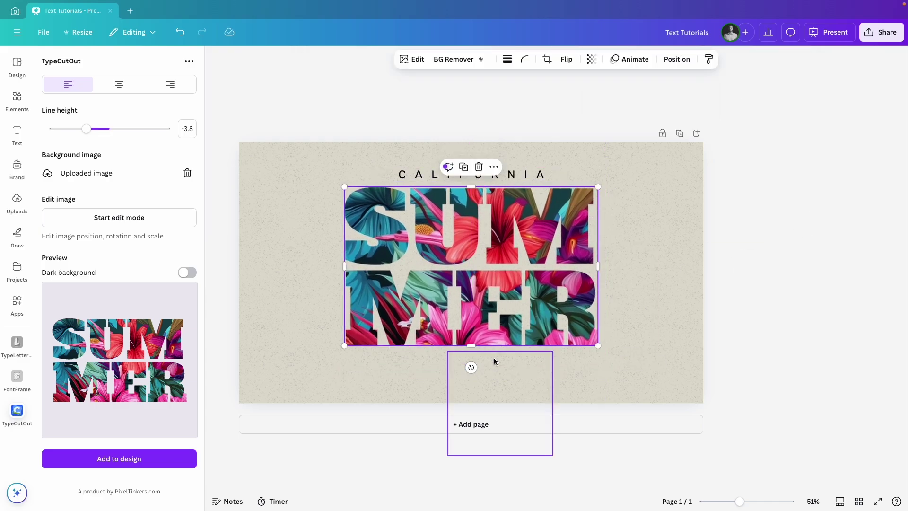
Step: Set the LIKE A PARADISE group's transparency to fully visible
{"action": "left_click", "coordinate": [504, 385]}
{"action": "left_click", "coordinate": [648, 59]}
{"action": "left_click_drag", "start_coordinate": [606, 90], "coordinate": [634, 86]}
{"action": "left_click", "coordinate": [559, 372]}
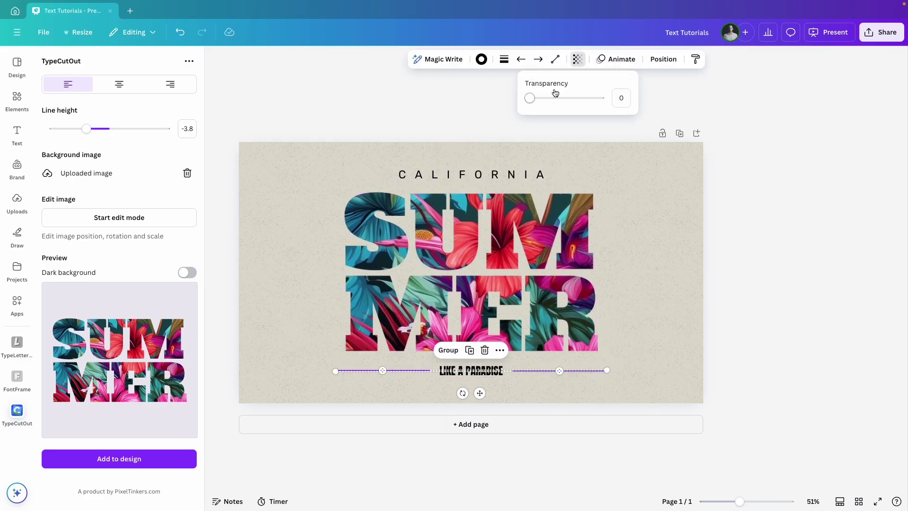
{"action": "left_click", "coordinate": [779, 298]}
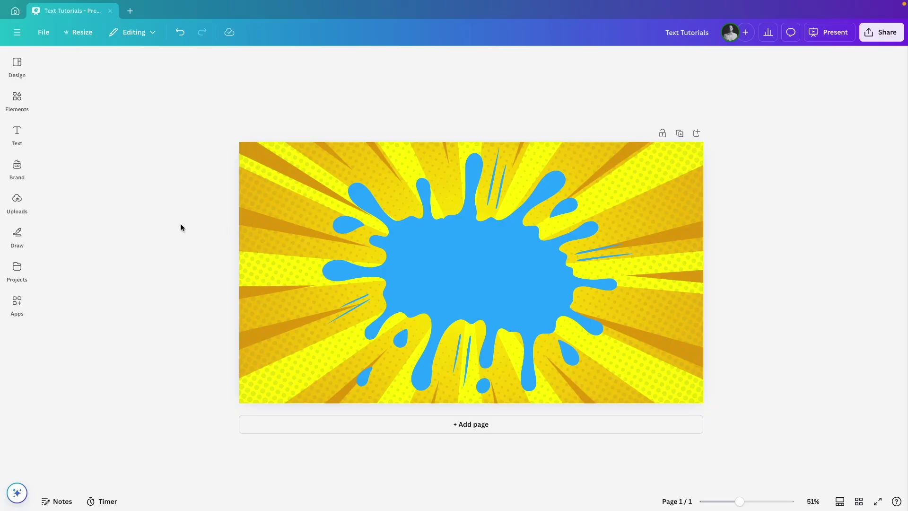
Step: Search the apps for 'text maker' and open the Text Maker app
{"action": "left_click", "coordinate": [17, 306]}
{"action": "left_click", "coordinate": [119, 63]}
{"action": "type", "text": "text maker"}
{"action": "key", "text": "Return"}
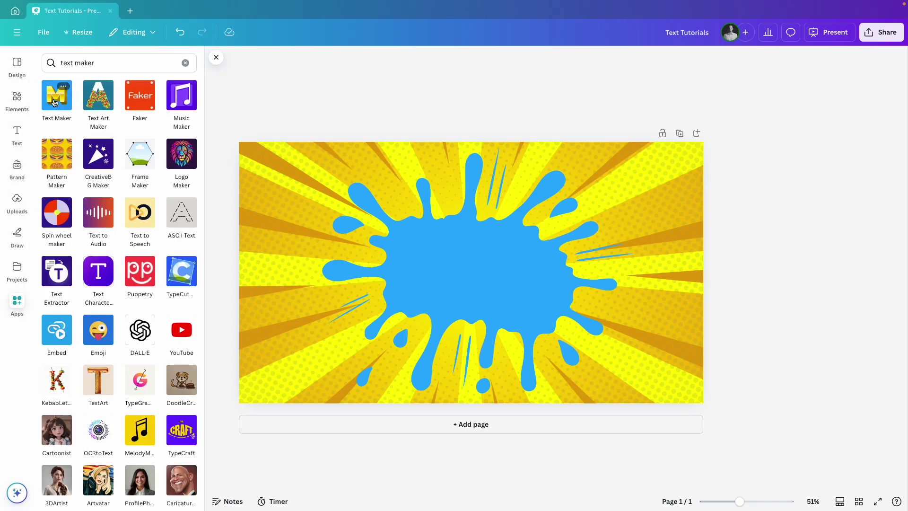
{"action": "left_click", "coordinate": [53, 103]}
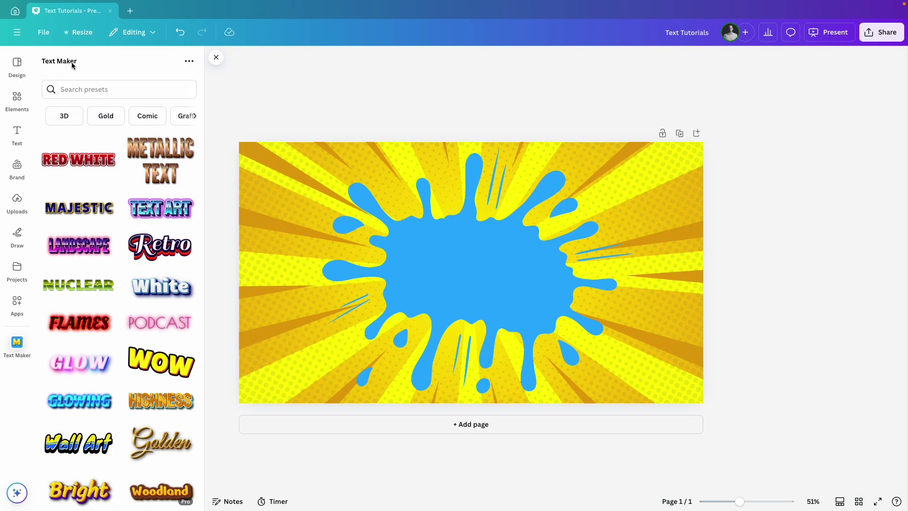
Step: Browse the Text Maker presets, filter to Comic, and open the yellow WOW style
{"action": "scroll", "coordinate": [125, 253], "scroll_direction": "down", "scroll_amount": 8}
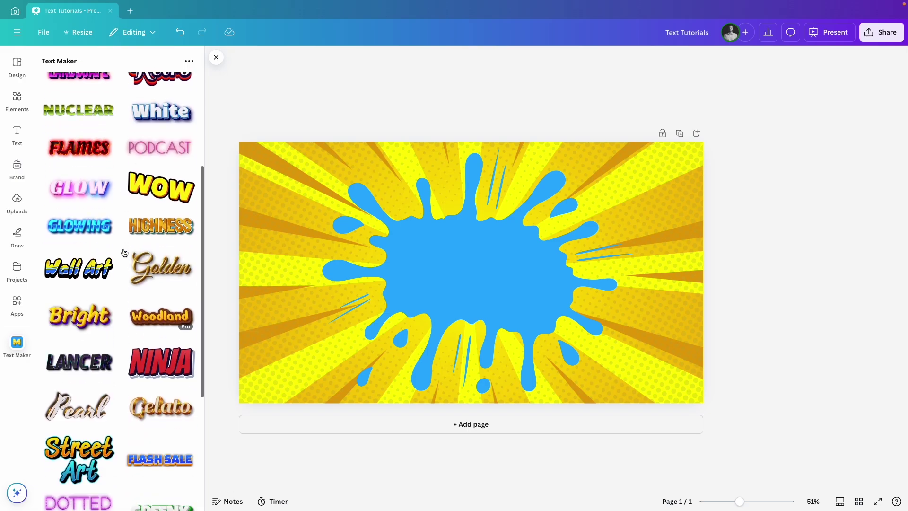
{"action": "scroll", "coordinate": [125, 253], "scroll_direction": "down", "scroll_amount": 5}
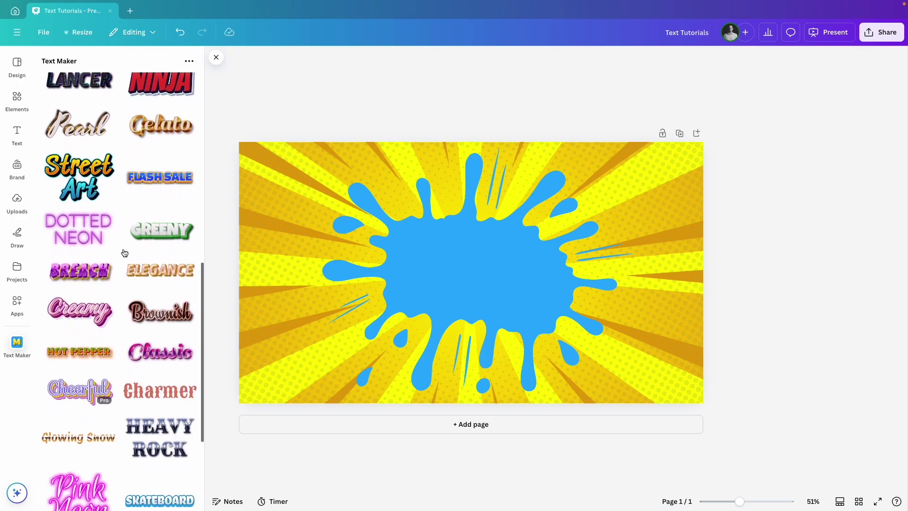
{"action": "scroll", "coordinate": [124, 253], "scroll_direction": "down", "scroll_amount": 5}
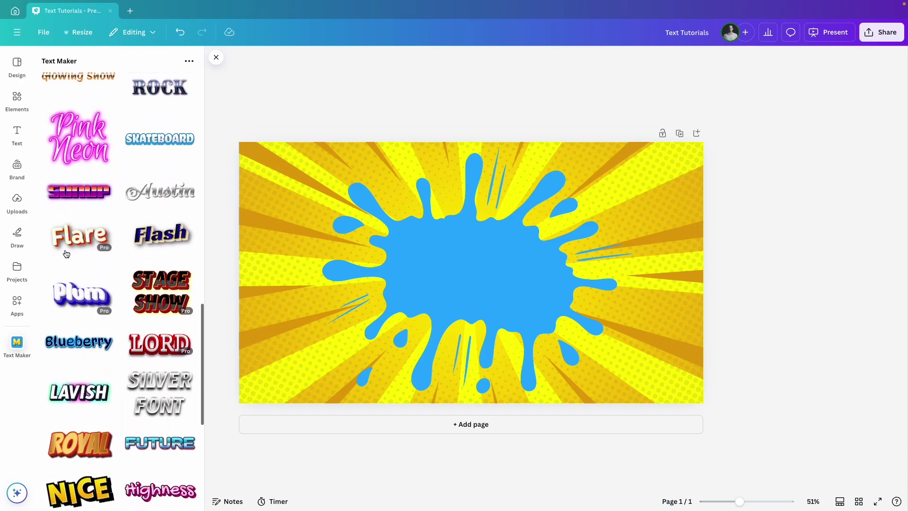
{"action": "scroll", "coordinate": [95, 264], "scroll_direction": "up", "scroll_amount": 6}
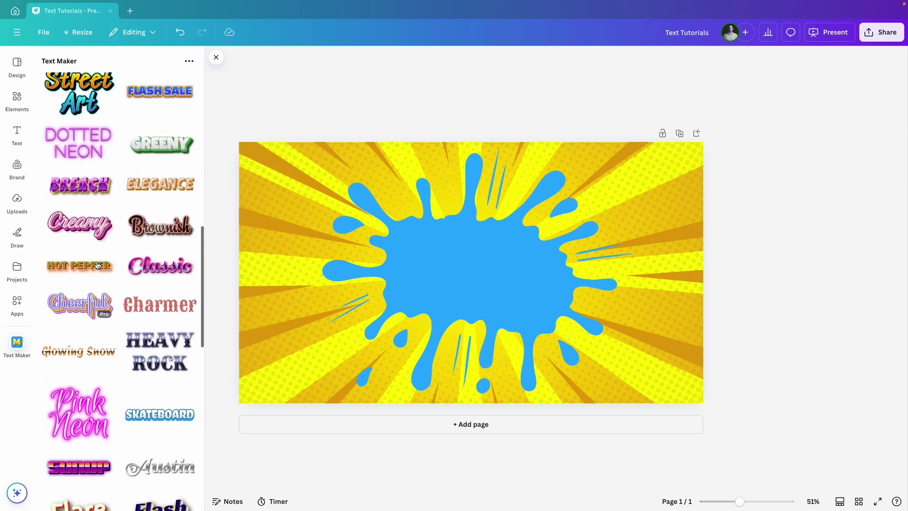
{"action": "scroll", "coordinate": [97, 265], "scroll_direction": "up", "scroll_amount": 10}
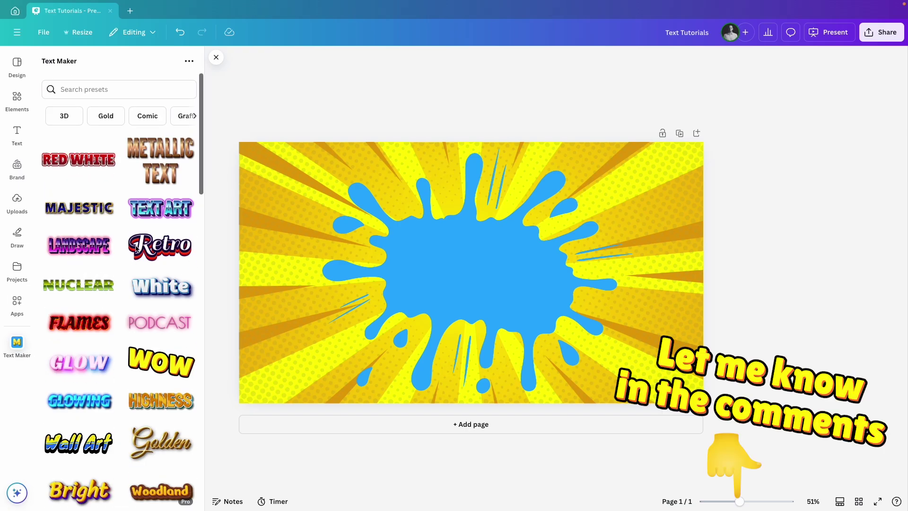
{"action": "left_click", "coordinate": [67, 90]}
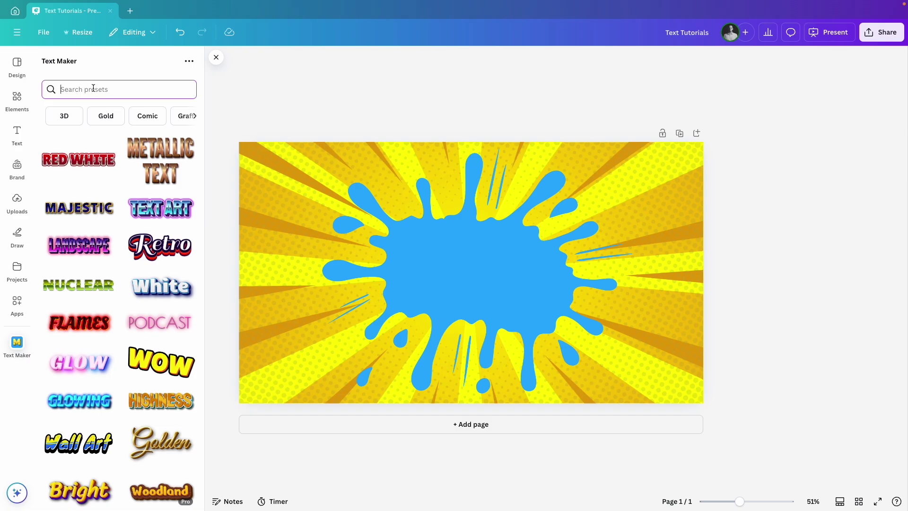
{"action": "left_click", "coordinate": [70, 115]}
{"action": "left_click", "coordinate": [106, 118]}
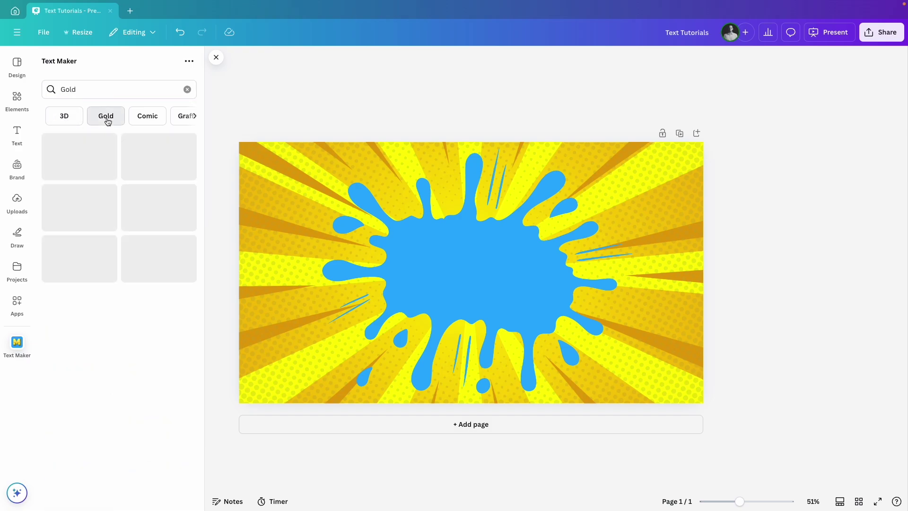
{"action": "left_click", "coordinate": [140, 118]}
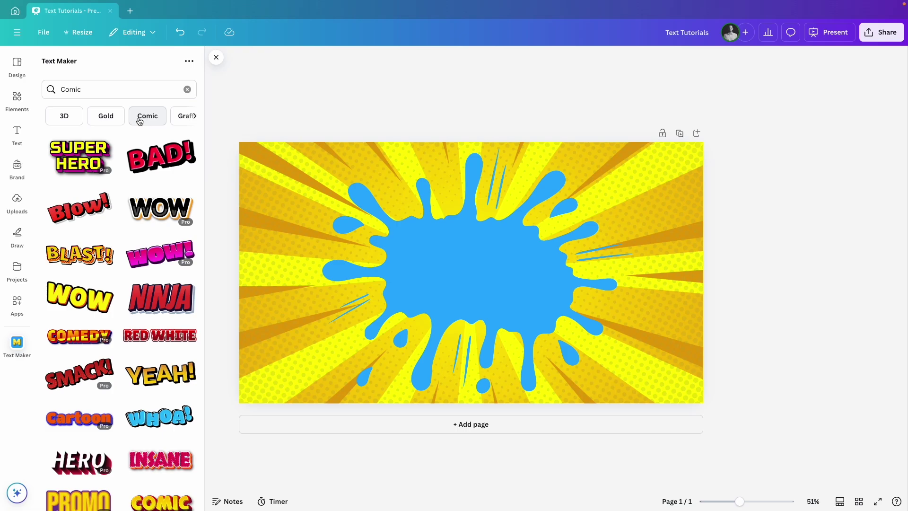
{"action": "left_click", "coordinate": [75, 298]}
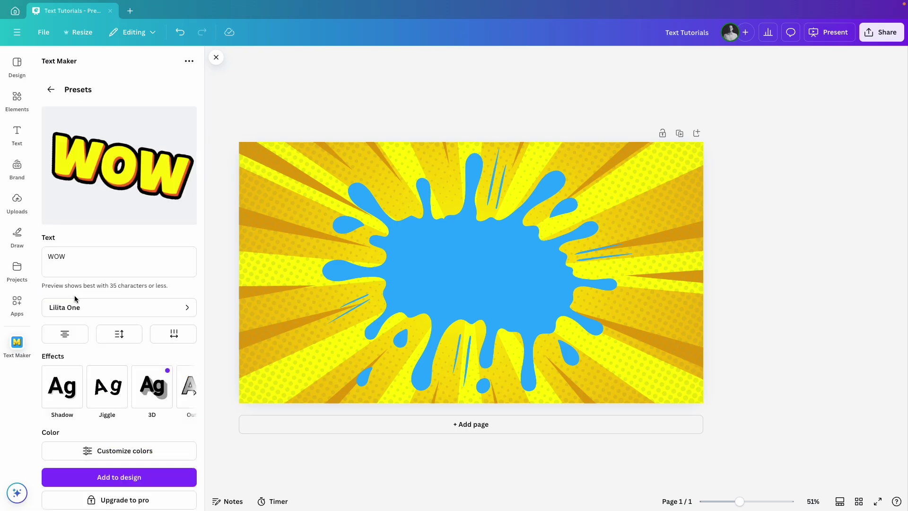
Step: Replace the WOW preset's text with 'SPLASH !'
{"action": "left_click", "coordinate": [95, 266]}
{"action": "key", "text": "ctrl+a"}
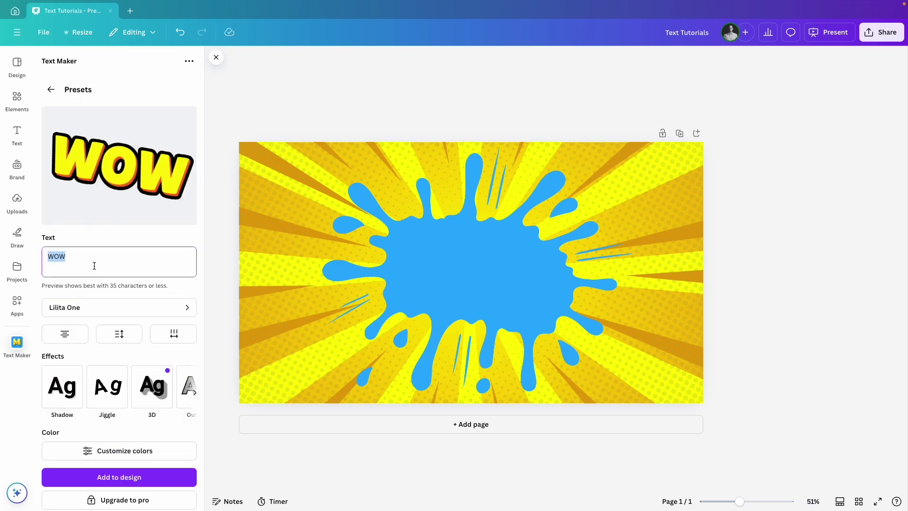
{"action": "type", "text": "S"}
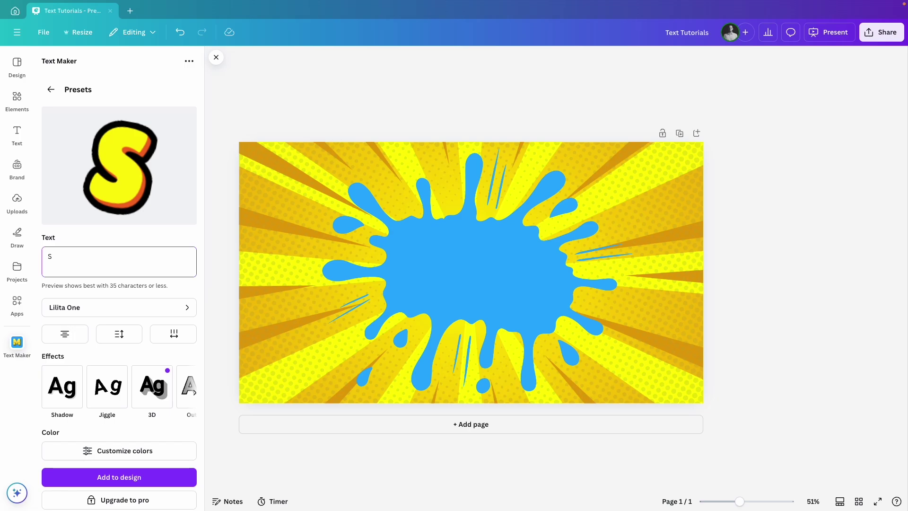
{"action": "type", "text": "PLASH !"}
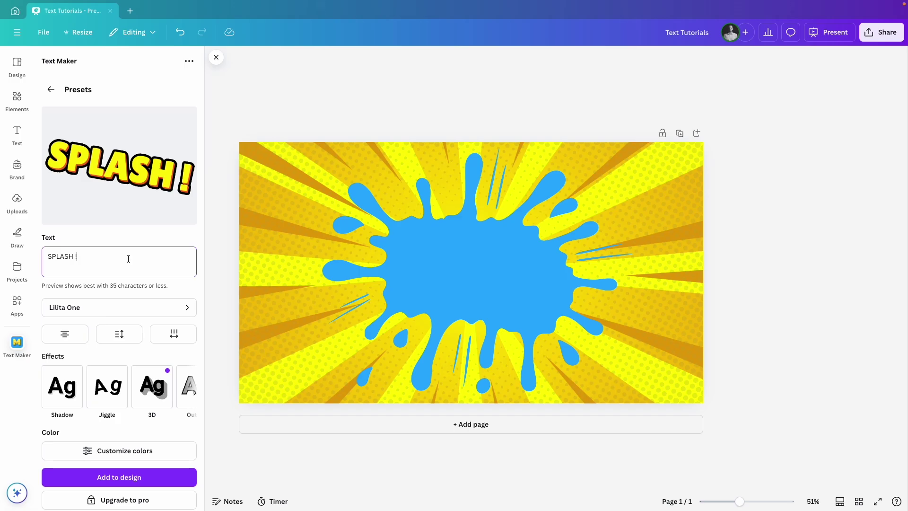
Step: Browse the font list, keep Lilita One, and return to the preset settings
{"action": "scroll", "coordinate": [158, 308], "scroll_direction": "down", "scroll_amount": 1}
{"action": "left_click", "coordinate": [160, 308]}
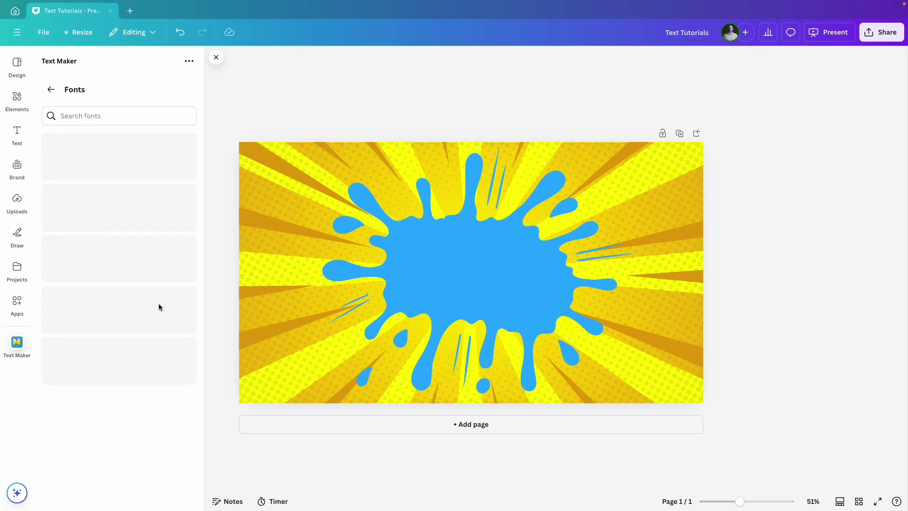
{"action": "scroll", "coordinate": [121, 363], "scroll_direction": "down", "scroll_amount": 4}
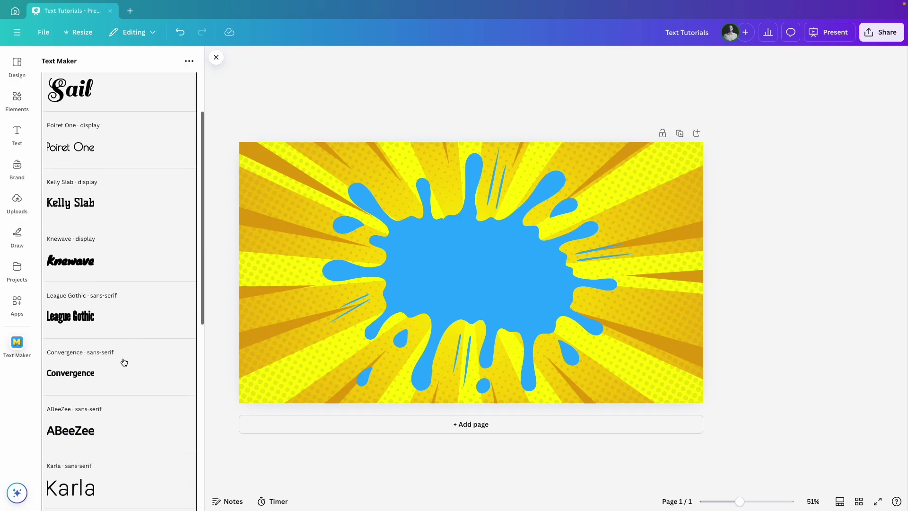
{"action": "scroll", "coordinate": [106, 319], "scroll_direction": "up", "scroll_amount": 4}
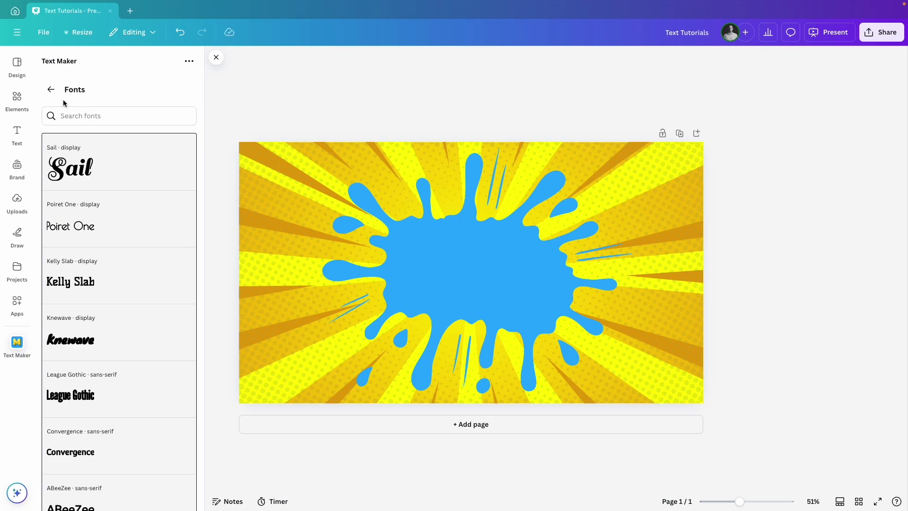
{"action": "left_click", "coordinate": [51, 90]}
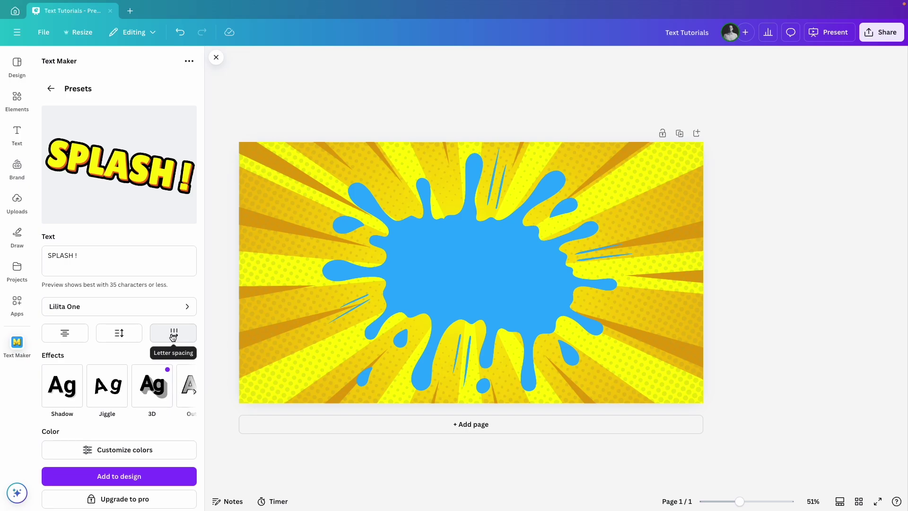
{"action": "scroll", "coordinate": [118, 345], "scroll_direction": "down", "scroll_amount": 1}
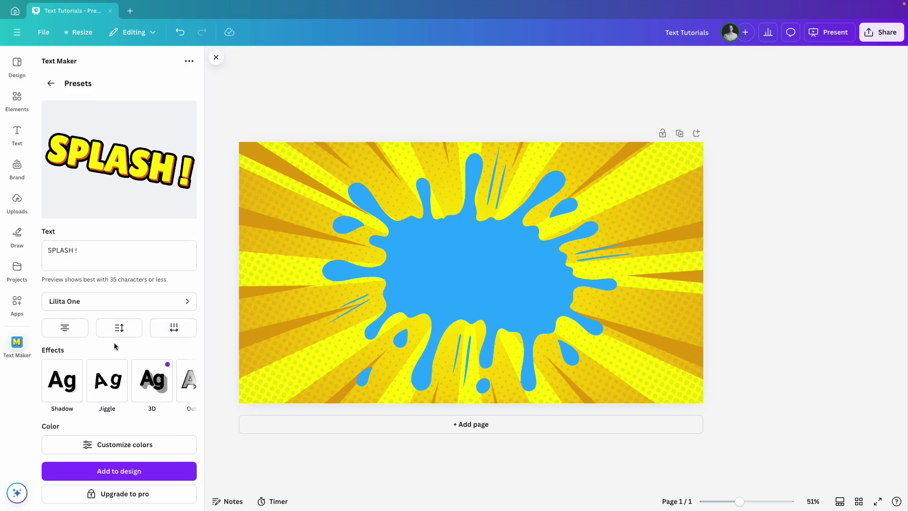
Step: Raise the SPLASH ! 3D extrusion depth to 0.17 and tilt it to a lower angle
{"action": "left_click", "coordinate": [194, 386]}
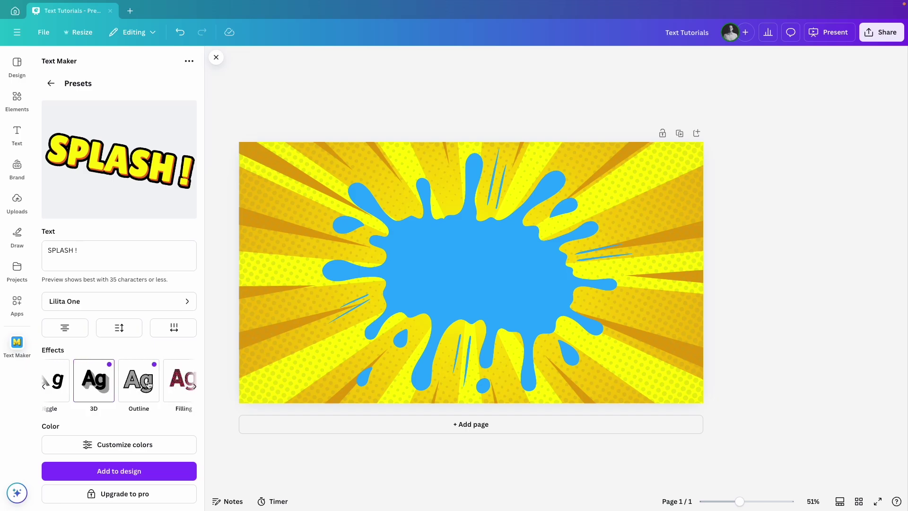
{"action": "left_click", "coordinate": [44, 386]}
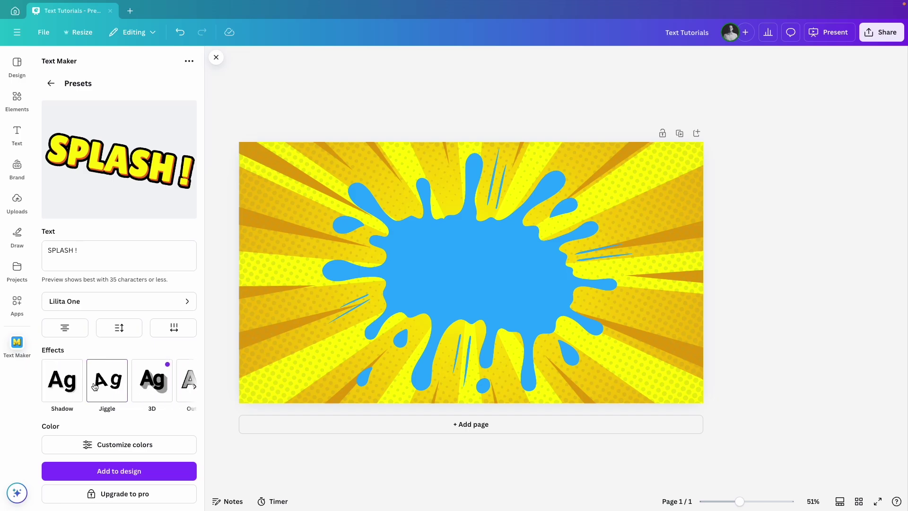
{"action": "left_click", "coordinate": [152, 380]}
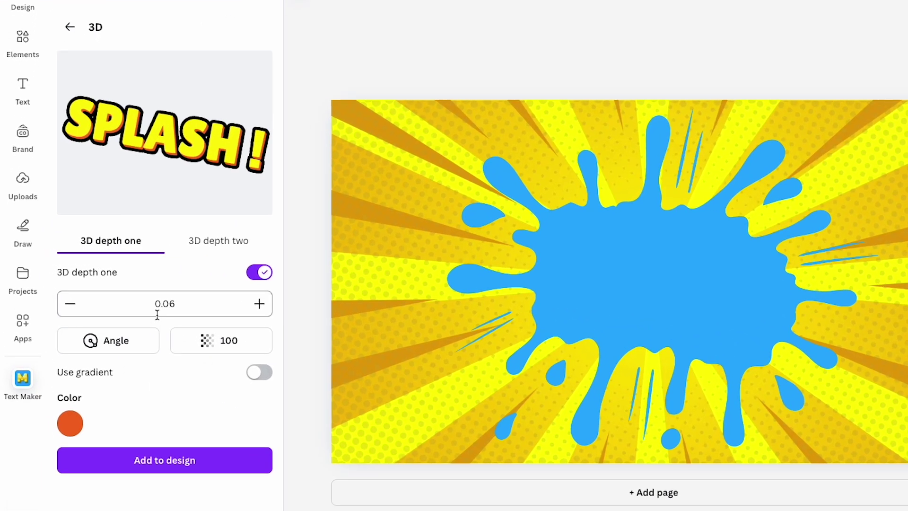
{"action": "left_click", "coordinate": [259, 304]}
{"action": "left_click", "coordinate": [259, 304]}
{"action": "left_click", "coordinate": [259, 304]}
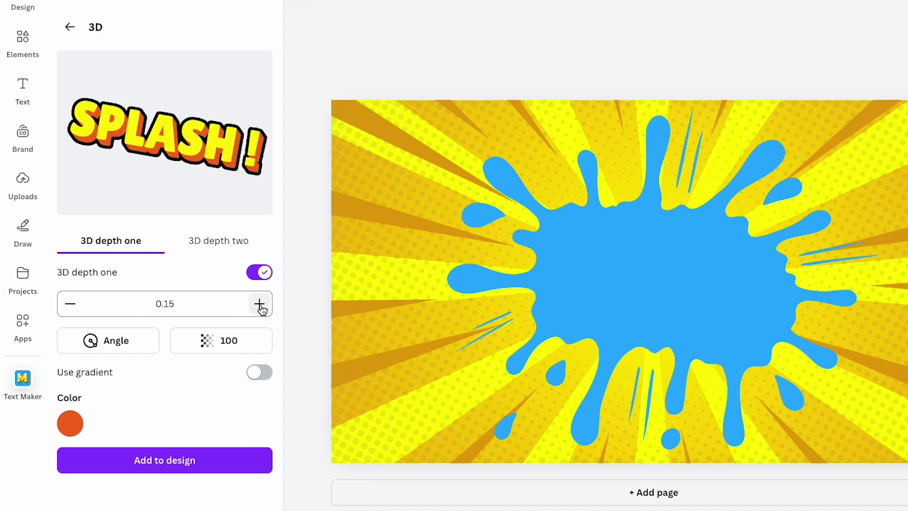
{"action": "left_click", "coordinate": [259, 303]}
{"action": "left_click", "coordinate": [131, 344]}
{"action": "left_click_drag", "start_coordinate": [158, 420], "coordinate": [132, 425]}
{"action": "left_click", "coordinate": [226, 418]}
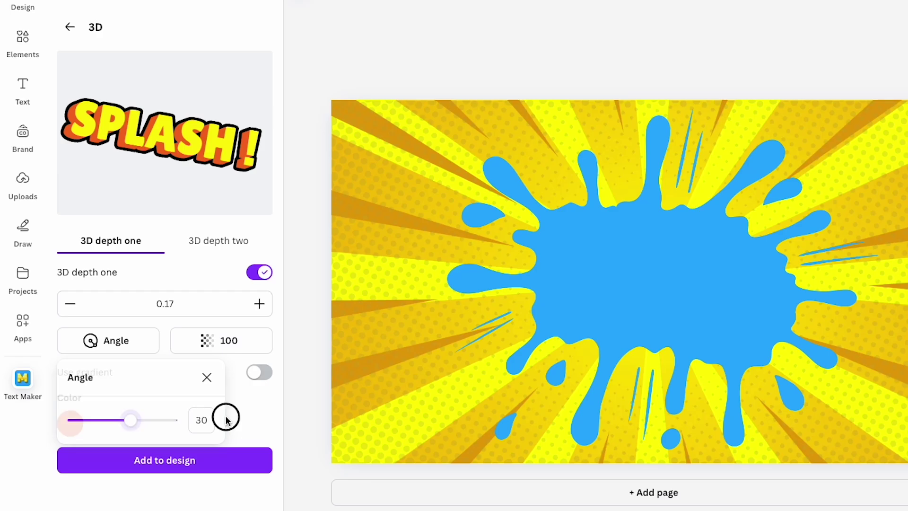
Step: Keep 3D transparency at 100, colour the extrusion dark grey, and leave the gradient off
{"action": "left_click", "coordinate": [222, 340]}
{"action": "mouse_move", "coordinate": [223, 420]}
{"action": "left_mouse_down"}
{"action": "mouse_move", "coordinate": [137, 421]}
{"action": "mouse_move", "coordinate": [229, 420]}
{"action": "left_mouse_up"}
{"action": "left_click", "coordinate": [70, 424]}
{"action": "left_click", "coordinate": [70, 423]}
{"action": "left_click_drag", "start_coordinate": [222, 464], "coordinate": [77, 504]}
{"action": "left_click", "coordinate": [196, 411]}
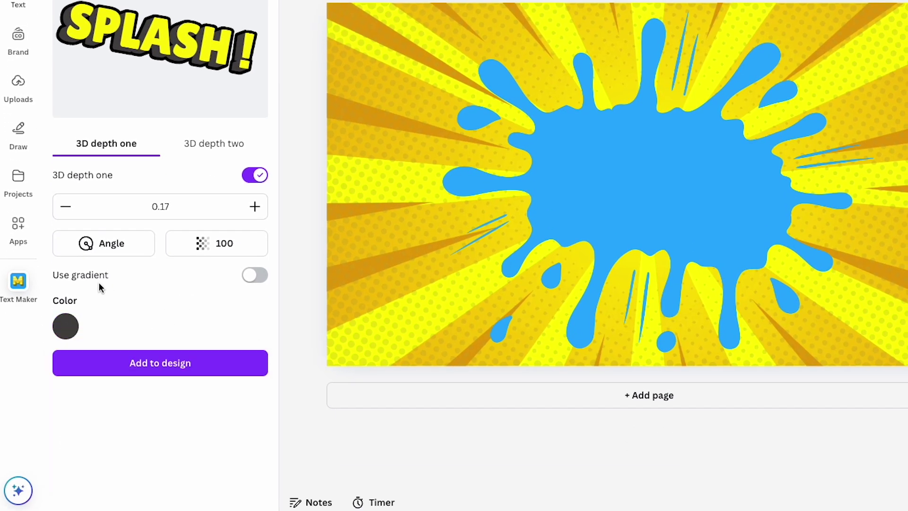
{"action": "left_click", "coordinate": [260, 374]}
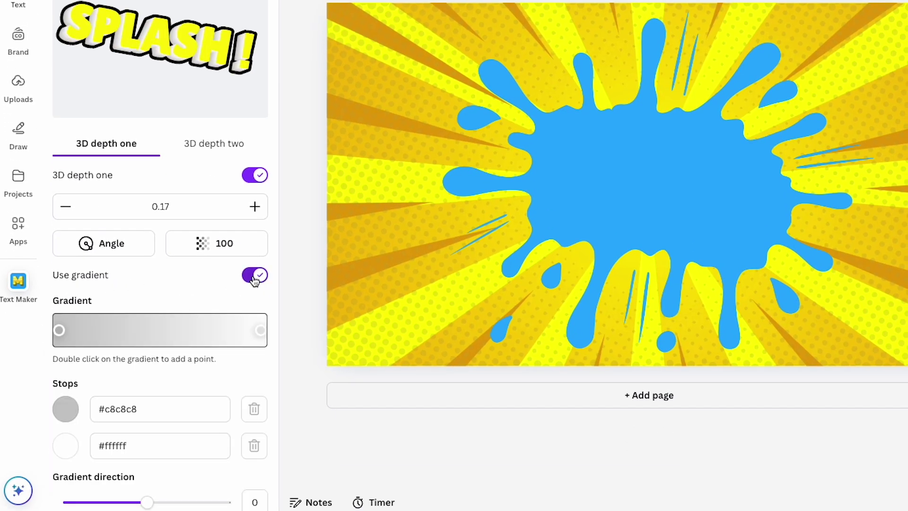
{"action": "scroll", "coordinate": [183, 290], "scroll_direction": "down", "scroll_amount": 1}
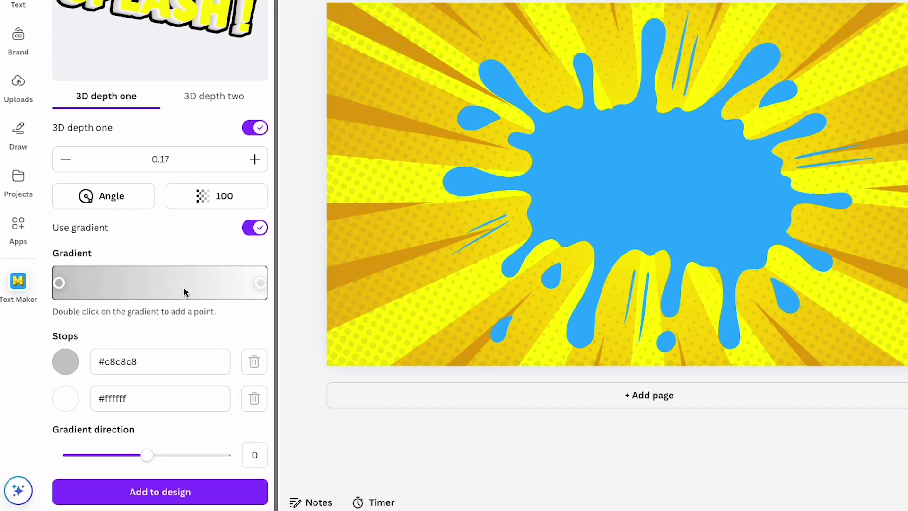
{"action": "scroll", "coordinate": [173, 290], "scroll_direction": "up", "scroll_amount": 1}
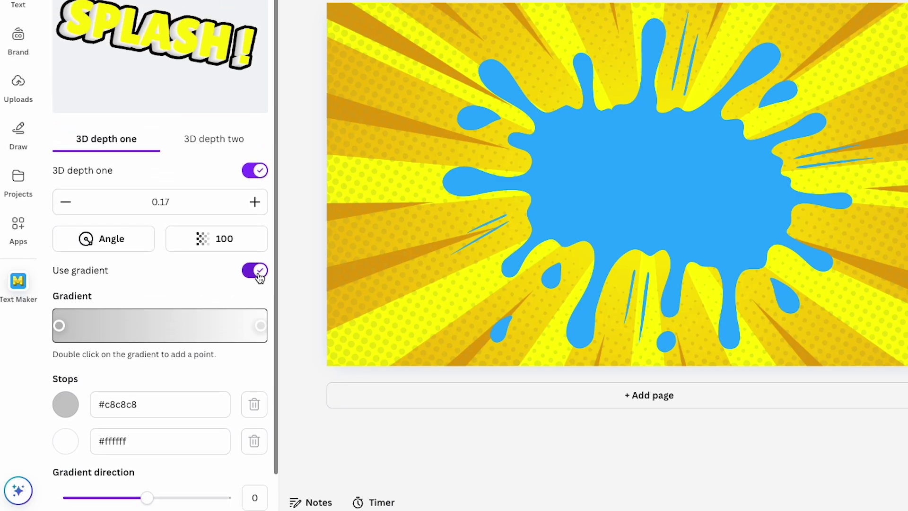
{"action": "left_click", "coordinate": [257, 268]}
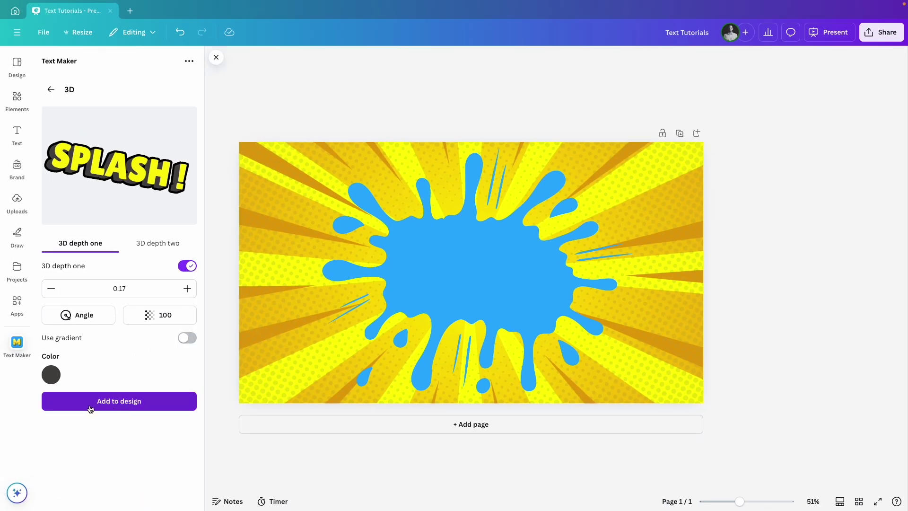
Step: Add the 3D SPLASH ! lettering to the design at Medium quality
{"action": "left_click", "coordinate": [90, 405]}
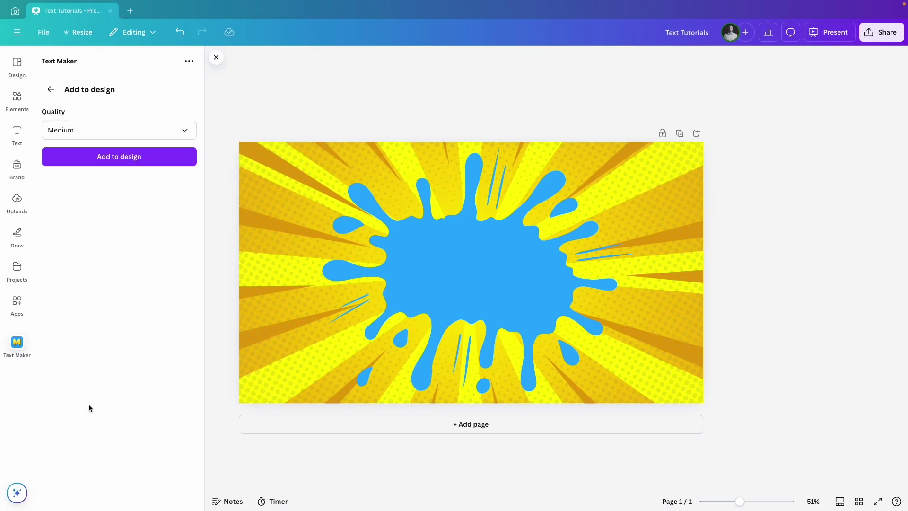
{"action": "left_click", "coordinate": [95, 135]}
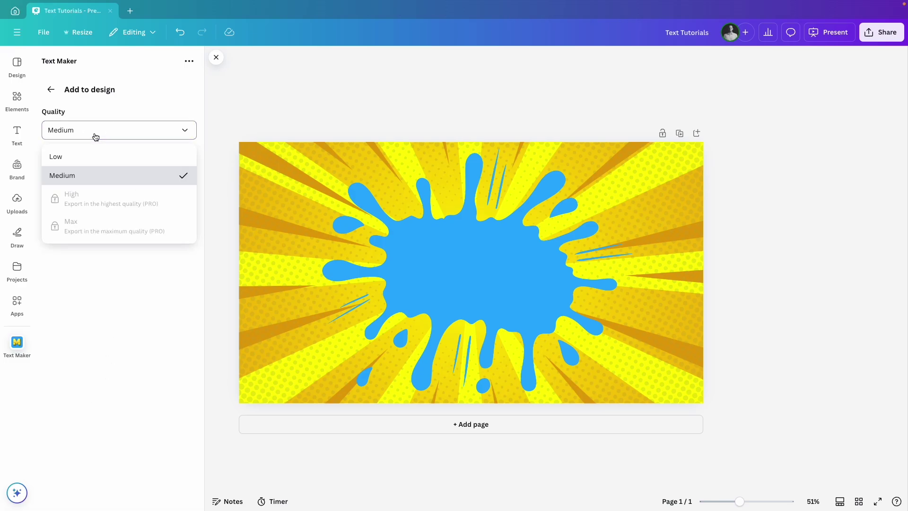
{"action": "left_click", "coordinate": [112, 182]}
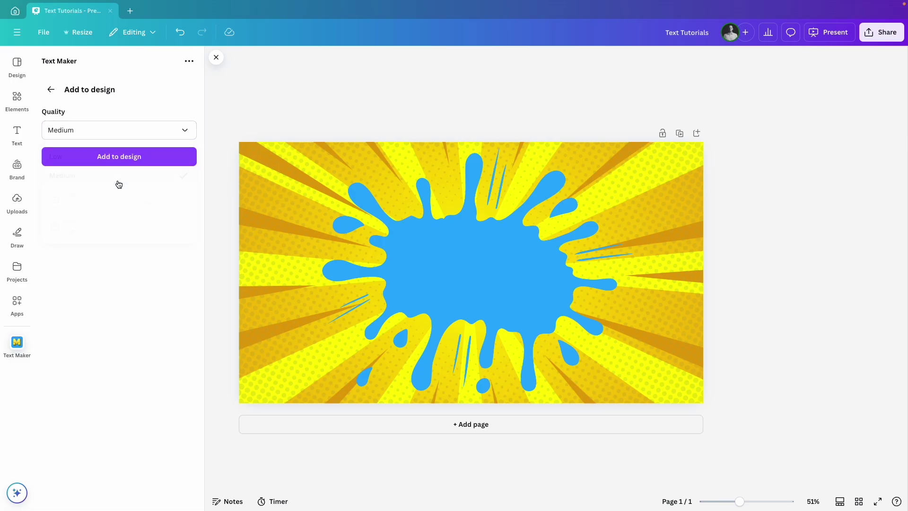
{"action": "left_click", "coordinate": [123, 163]}
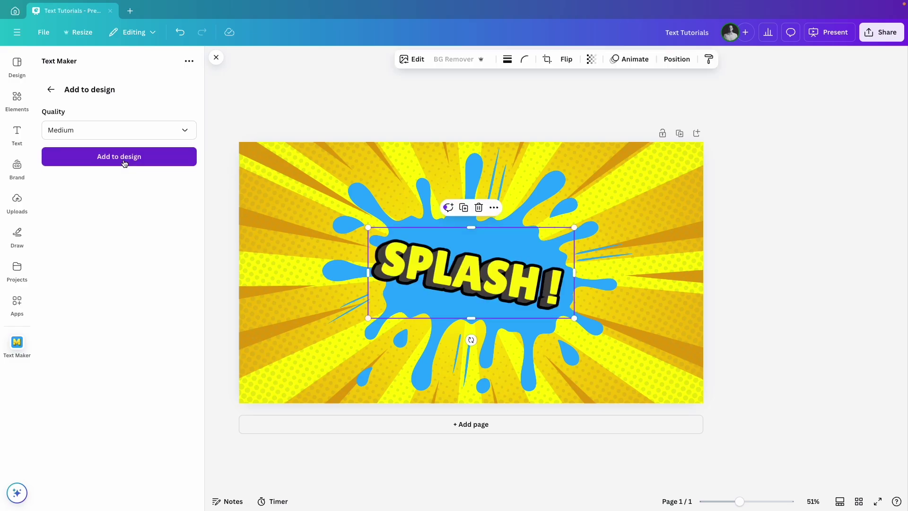
Step: Enlarge the SPLASH ! graphic and centre it over the blue splash
{"action": "left_click_drag", "start_coordinate": [435, 260], "coordinate": [447, 269]}
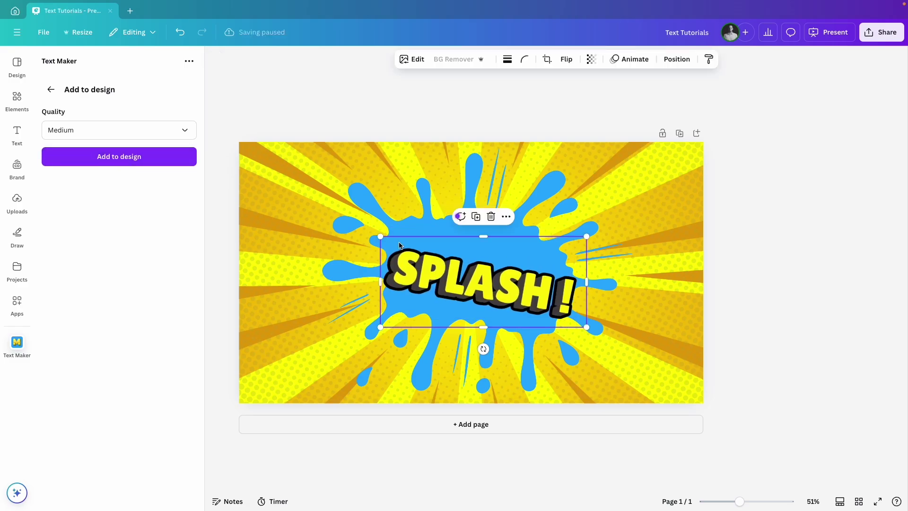
{"action": "left_click_drag", "start_coordinate": [379, 237], "coordinate": [363, 230]}
{"action": "left_click_drag", "start_coordinate": [500, 274], "coordinate": [498, 281]}
Step: Try a second 3D depth layer for SPLASH !, then leave it switched off
{"action": "left_click", "coordinate": [766, 257]}
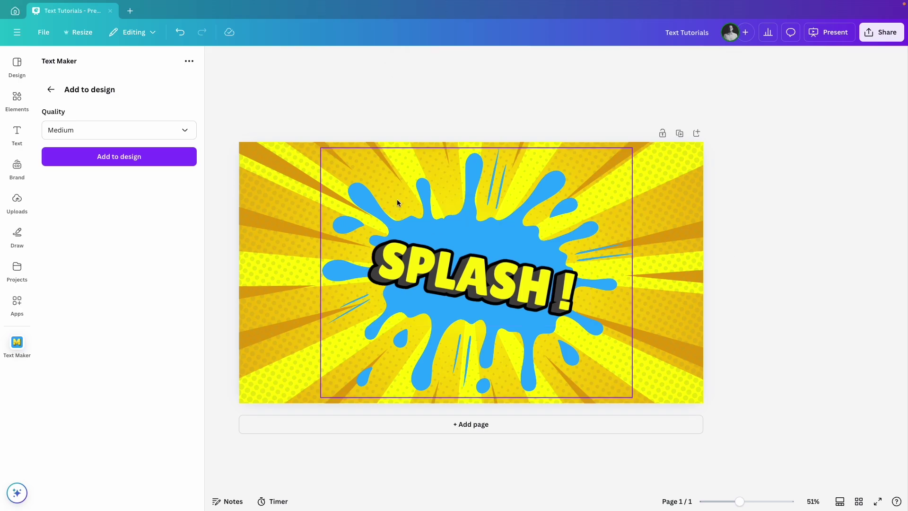
{"action": "left_click", "coordinate": [51, 91]}
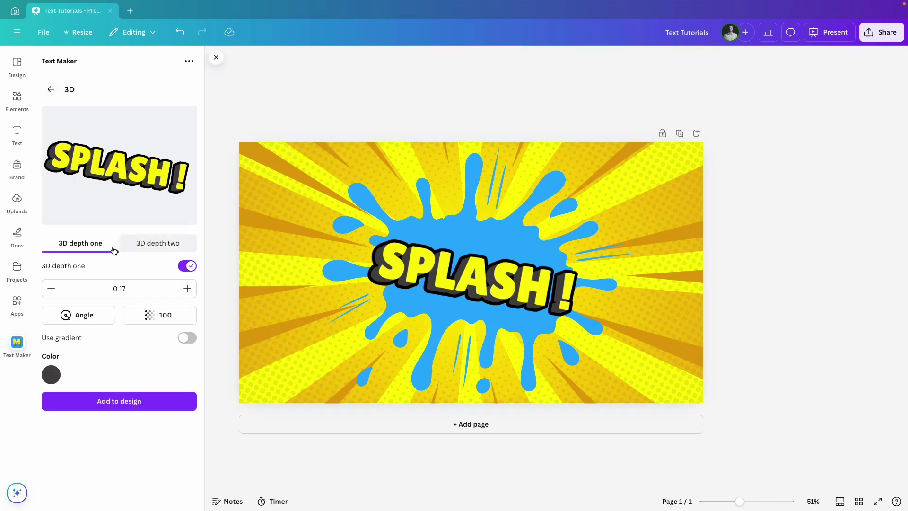
{"action": "left_click", "coordinate": [166, 246]}
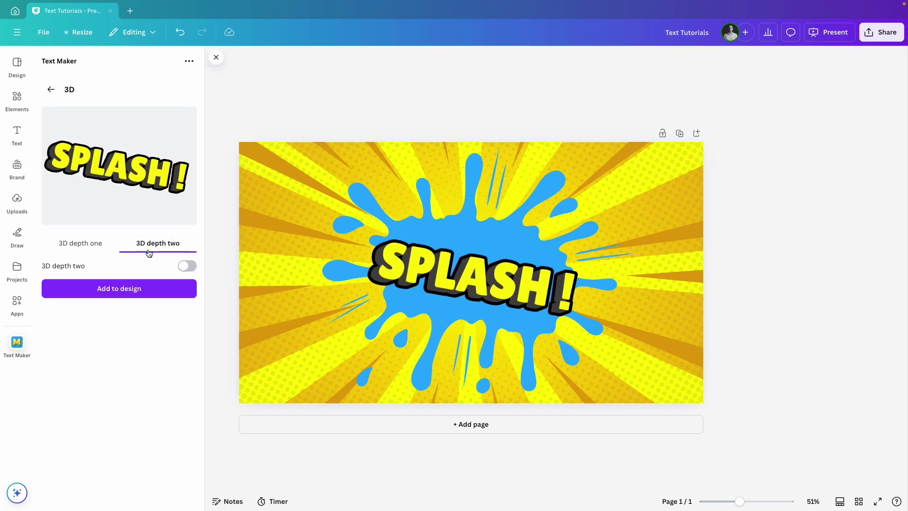
{"action": "left_click", "coordinate": [189, 267]}
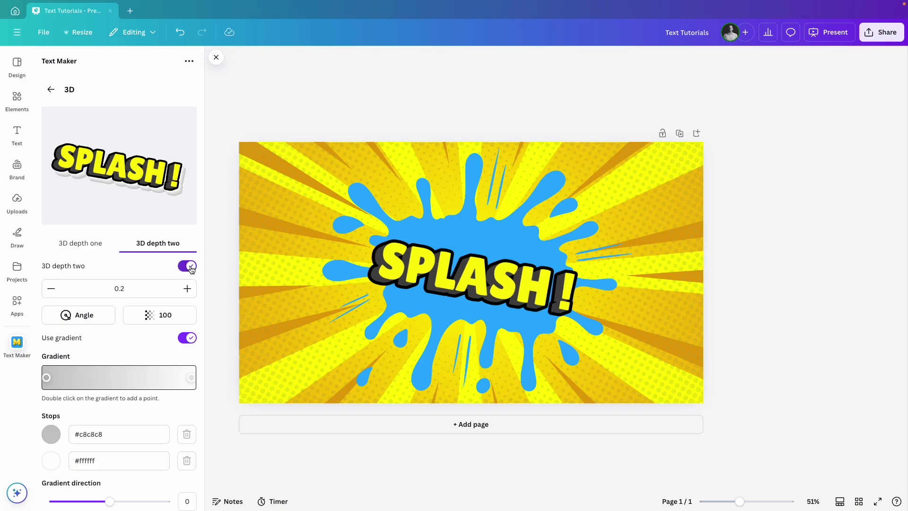
{"action": "left_click", "coordinate": [187, 268]}
{"action": "left_click", "coordinate": [94, 247]}
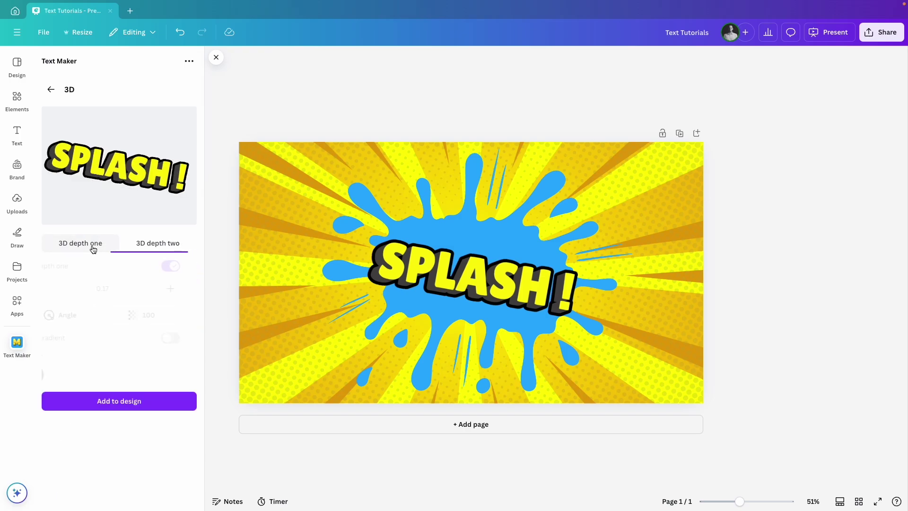
{"action": "left_click", "coordinate": [49, 89]}
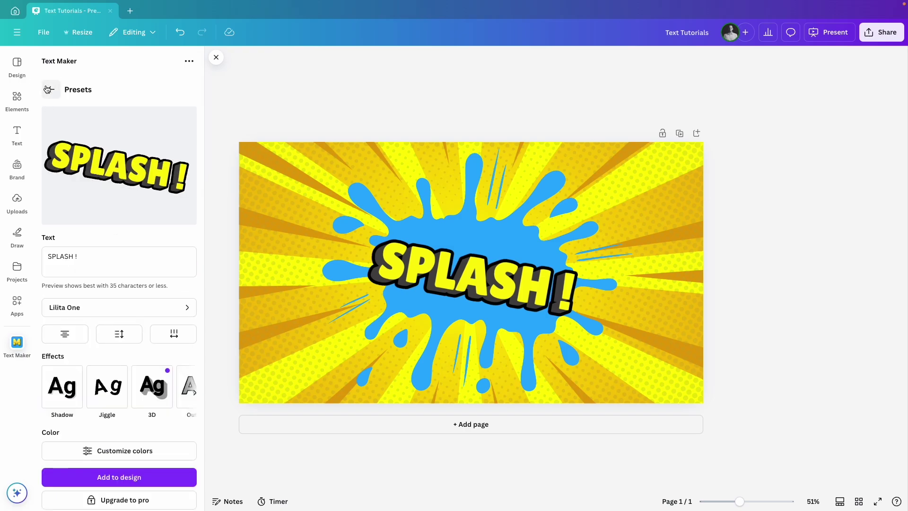
Step: Enable Jiggle with angle 3 and amplitude 0.15, and add the SPLASH ! copy to the slide
{"action": "left_click", "coordinate": [108, 387]}
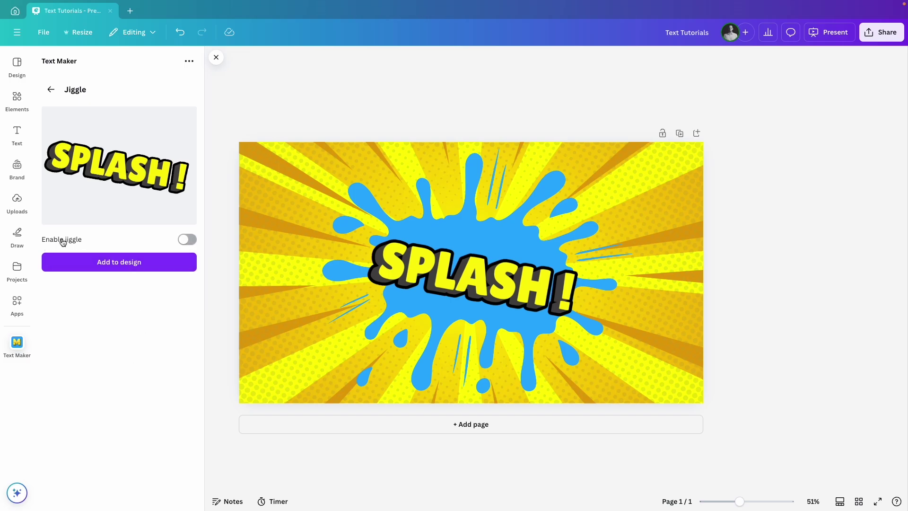
{"action": "left_click", "coordinate": [188, 240]}
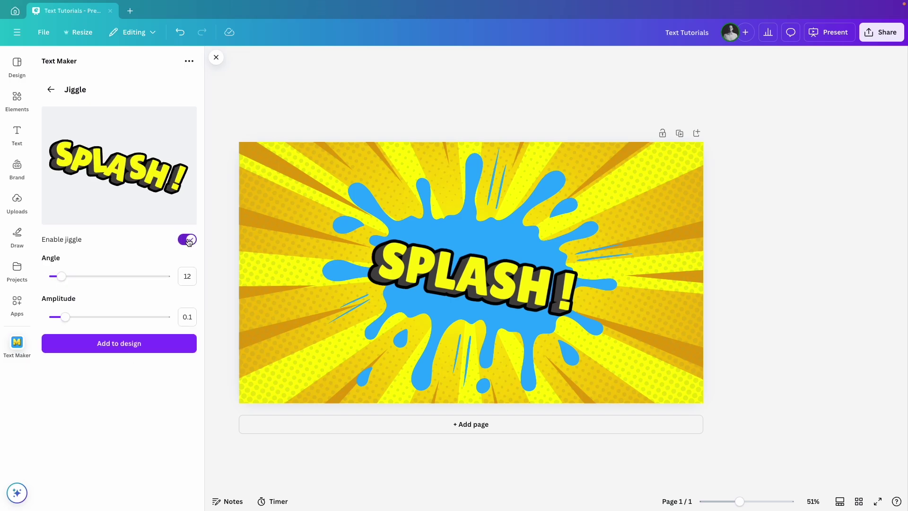
{"action": "mouse_move", "coordinate": [66, 279]}
{"action": "left_mouse_down"}
{"action": "mouse_move", "coordinate": [81, 276]}
{"action": "mouse_move", "coordinate": [56, 277]}
{"action": "left_mouse_up"}
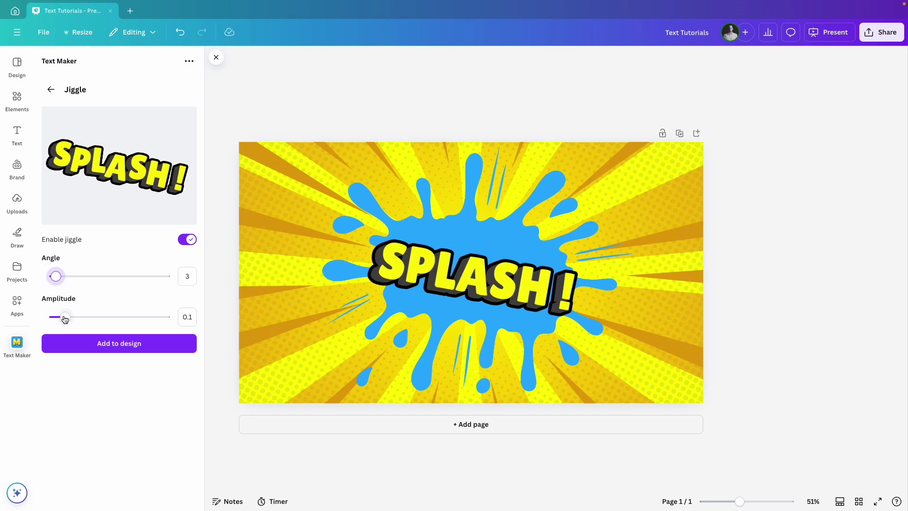
{"action": "left_click_drag", "start_coordinate": [66, 317], "coordinate": [71, 319]}
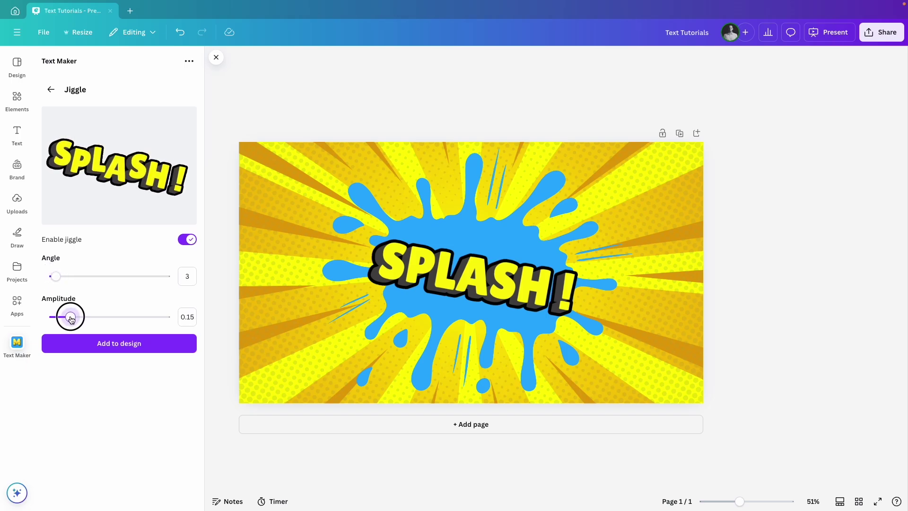
{"action": "left_click", "coordinate": [114, 343]}
{"action": "left_click", "coordinate": [98, 163]}
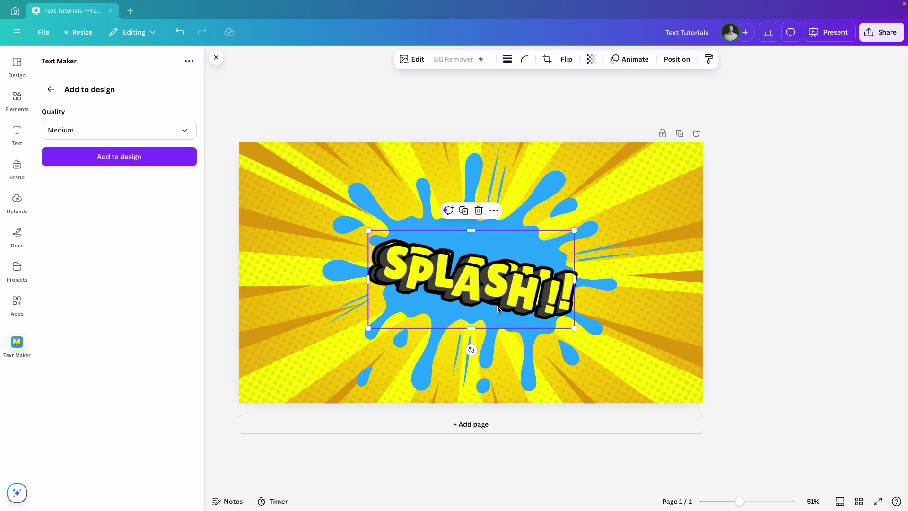
Step: Stack the jiggled SPLASH ! above the original and return to the preset grid
{"action": "left_click_drag", "start_coordinate": [512, 302], "coordinate": [512, 251]}
{"action": "left_click_drag", "start_coordinate": [513, 289], "coordinate": [502, 303]}
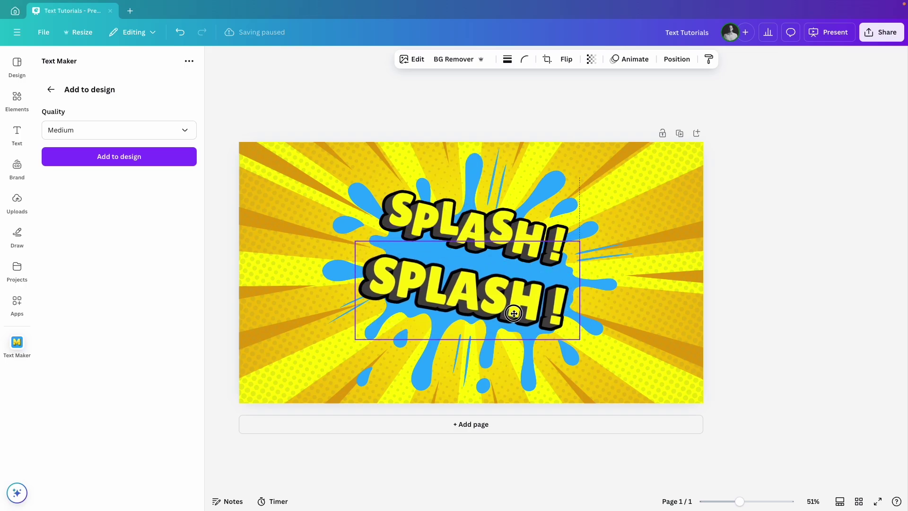
{"action": "left_click", "coordinate": [819, 295]}
{"action": "left_click", "coordinate": [51, 89]}
{"action": "left_click", "coordinate": [51, 89]}
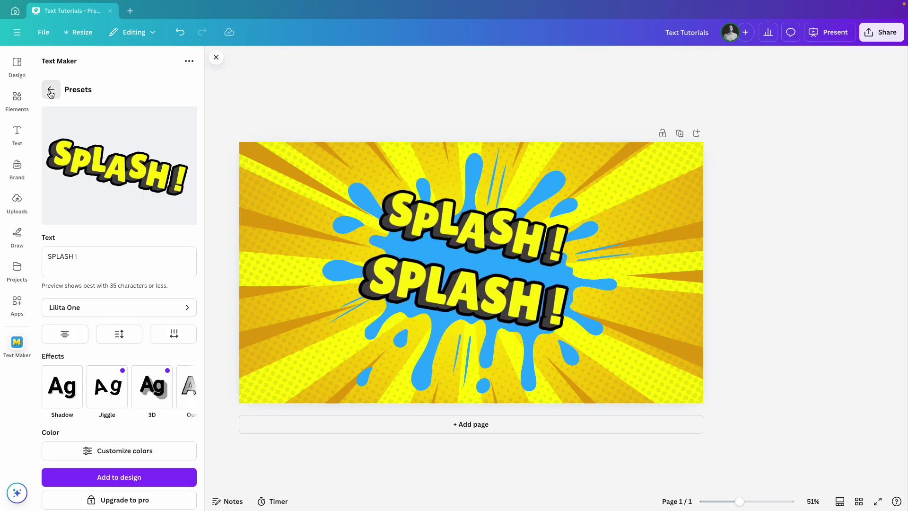
{"action": "left_click", "coordinate": [50, 89]}
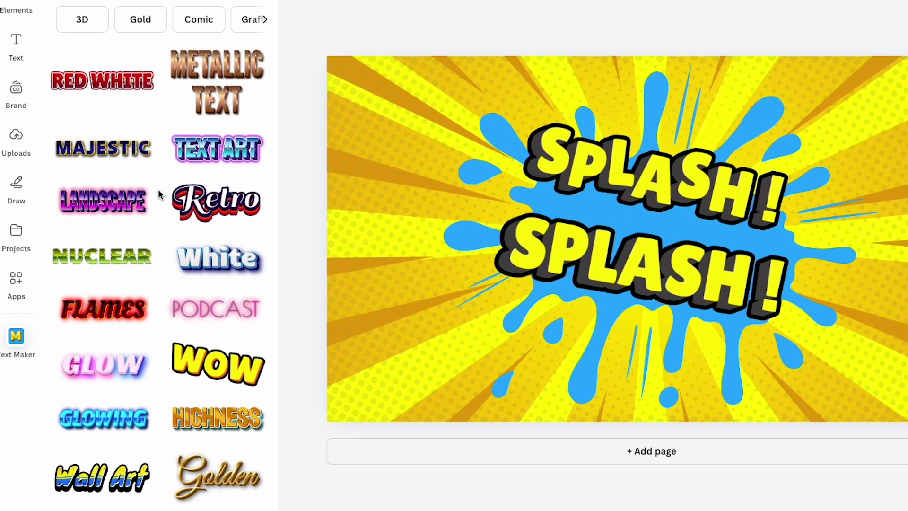
Step: Scroll down through the Text Maker preset grid
{"action": "scroll", "coordinate": [158, 189], "scroll_direction": "down", "scroll_amount": 20}
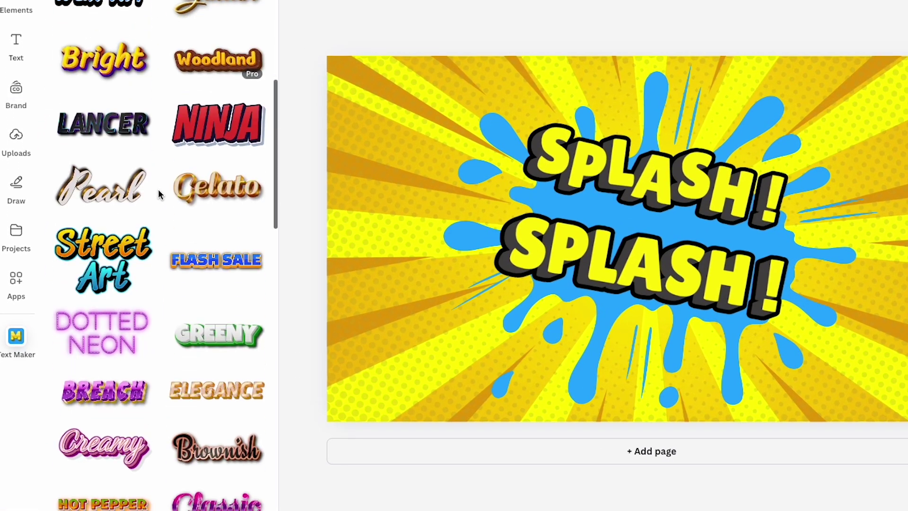
{"action": "scroll", "coordinate": [158, 190], "scroll_direction": "down", "scroll_amount": 15}
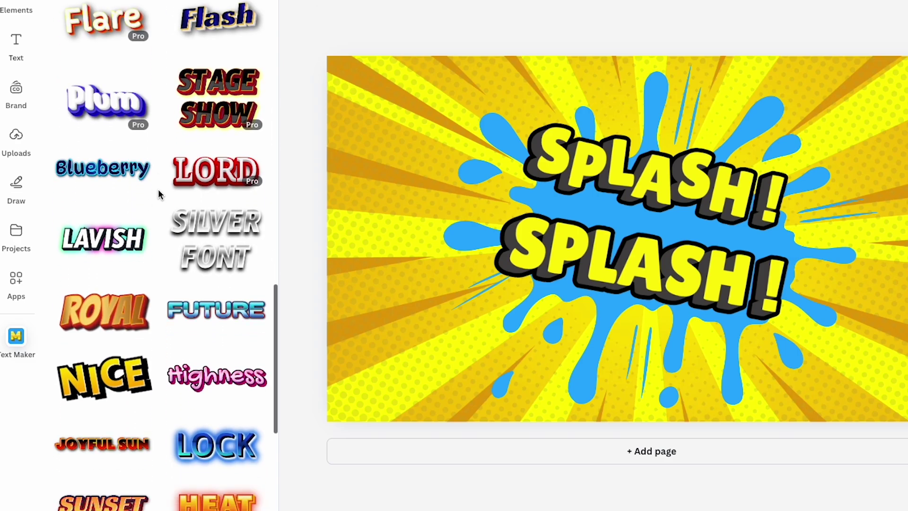
{"action": "scroll", "coordinate": [159, 192], "scroll_direction": "down", "scroll_amount": 15}
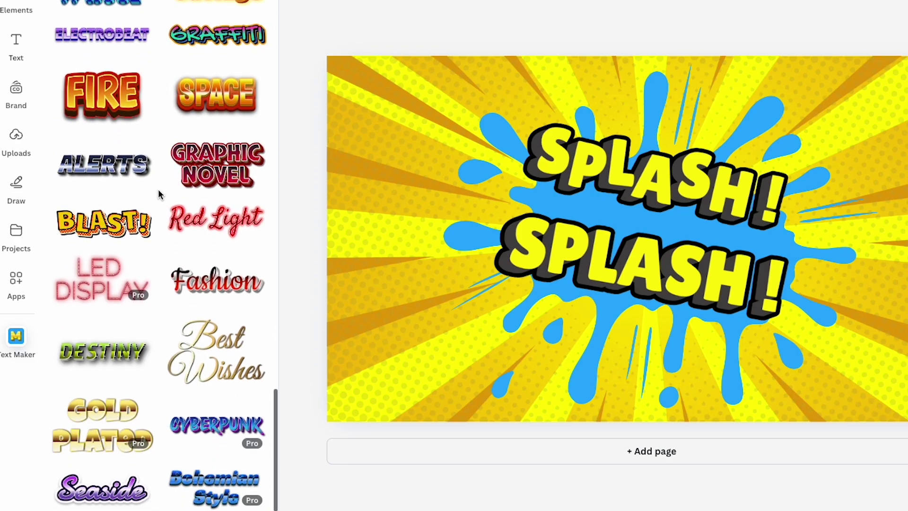
{"action": "scroll", "coordinate": [158, 189], "scroll_direction": "down", "scroll_amount": 10}
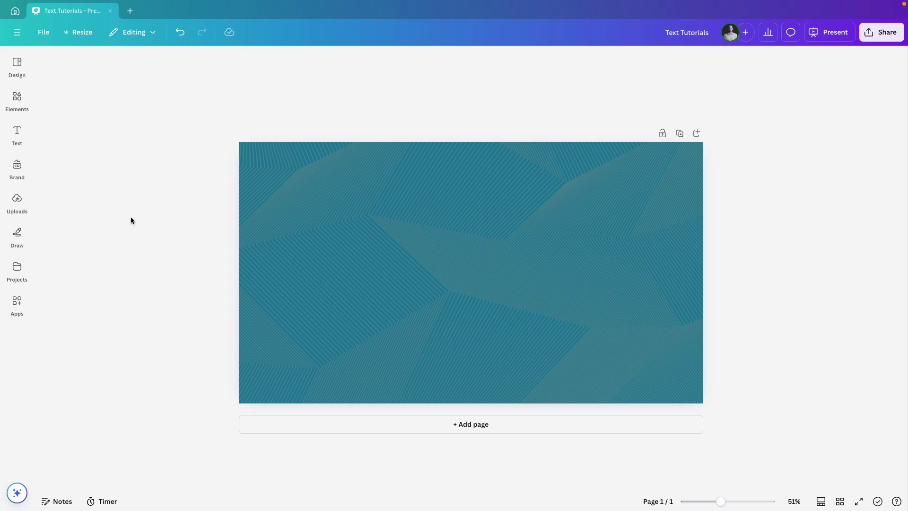
Step: Search the apps for 'typecraft' and open TypeCraft
{"action": "left_click", "coordinate": [17, 305]}
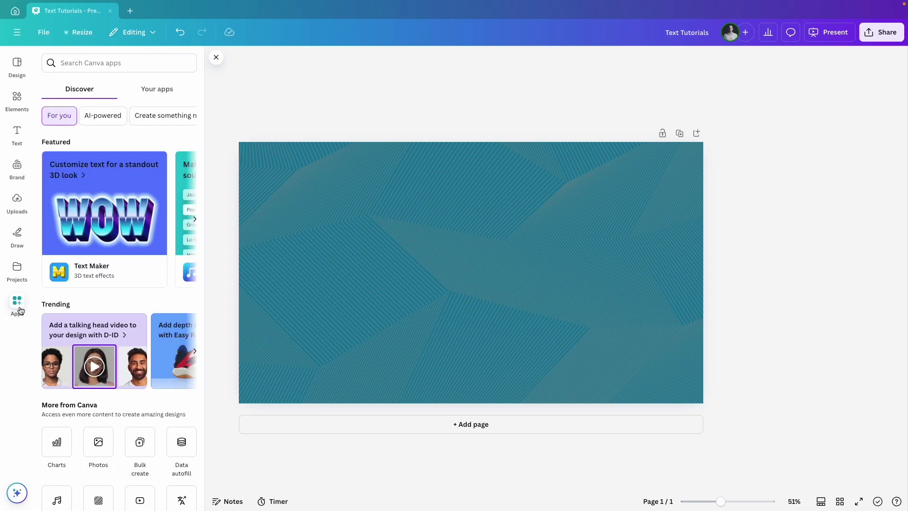
{"action": "left_click", "coordinate": [118, 63]}
{"action": "type", "text": "type"}
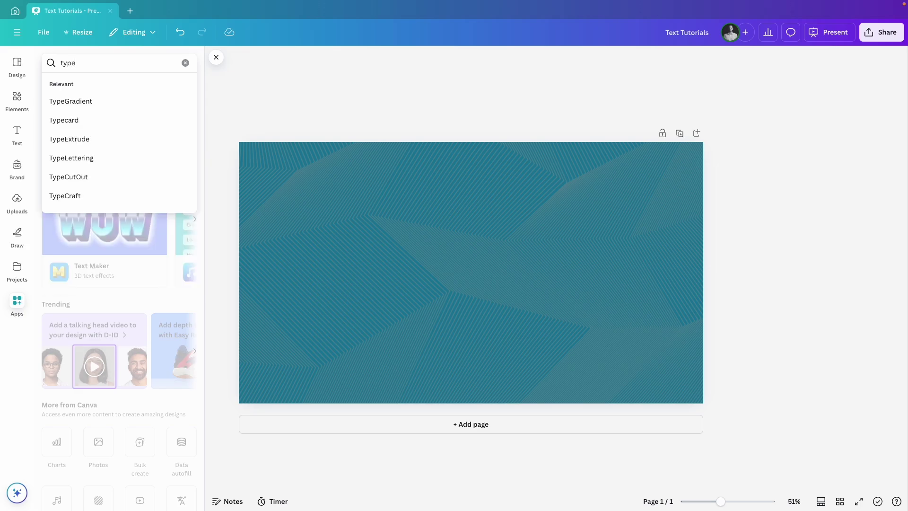
{"action": "type", "text": "craft"}
{"action": "key", "text": "Return"}
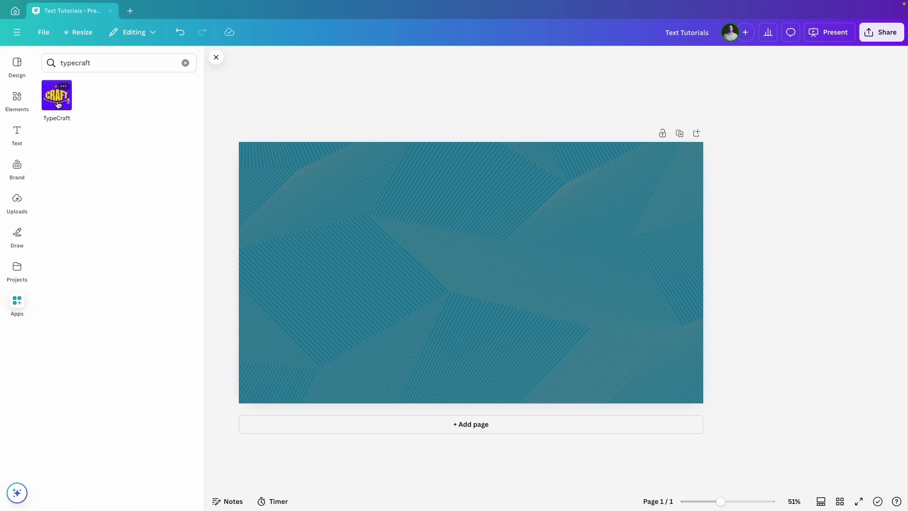
{"action": "left_click", "coordinate": [57, 97]}
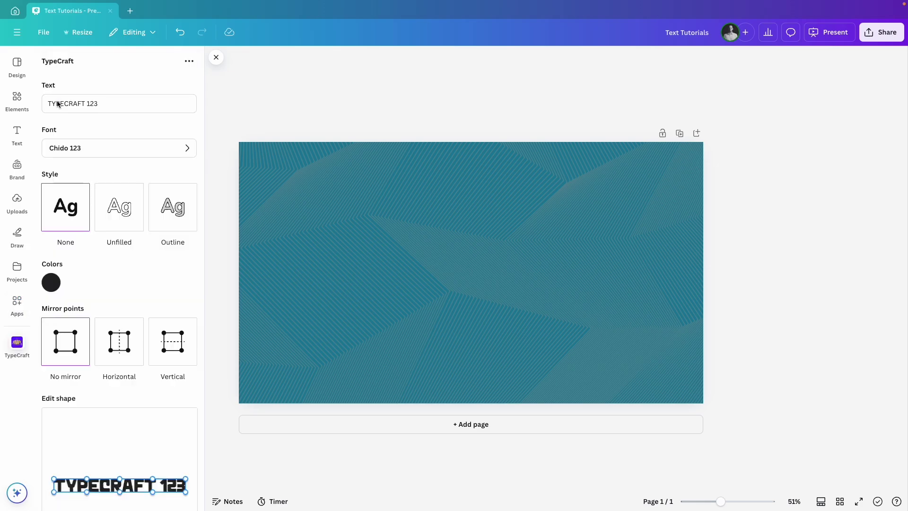
Step: Replace the TYPECRAFT 123 sample text with 'EVOLVE'
{"action": "left_click", "coordinate": [61, 102]}
{"action": "left_click_drag", "start_coordinate": [110, 102], "coordinate": [22, 101]}
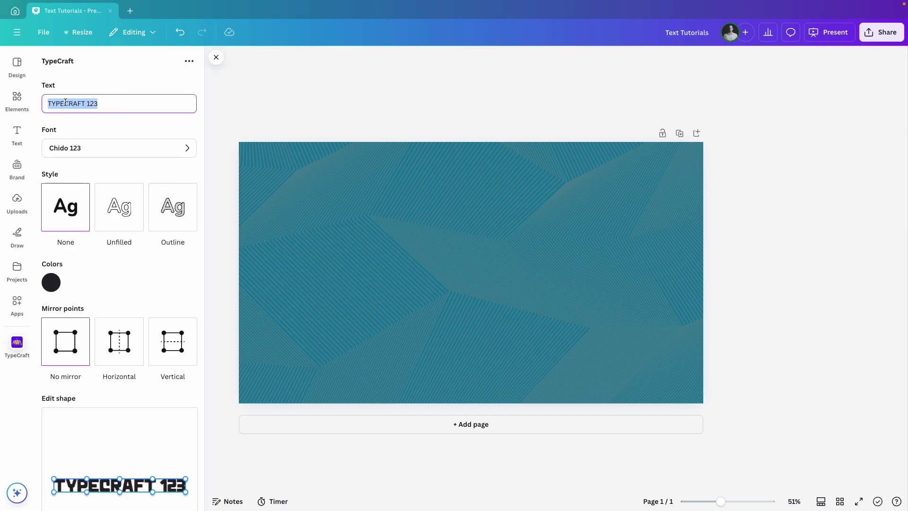
{"action": "left_click", "coordinate": [112, 105]}
{"action": "key", "text": "ctrl+a"}
{"action": "type", "text": "EV"}
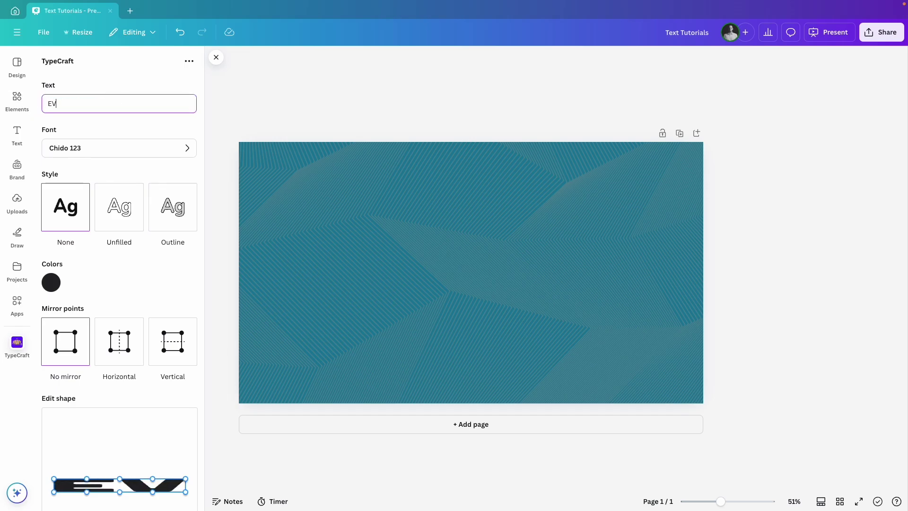
{"action": "type", "text": "OLVE"}
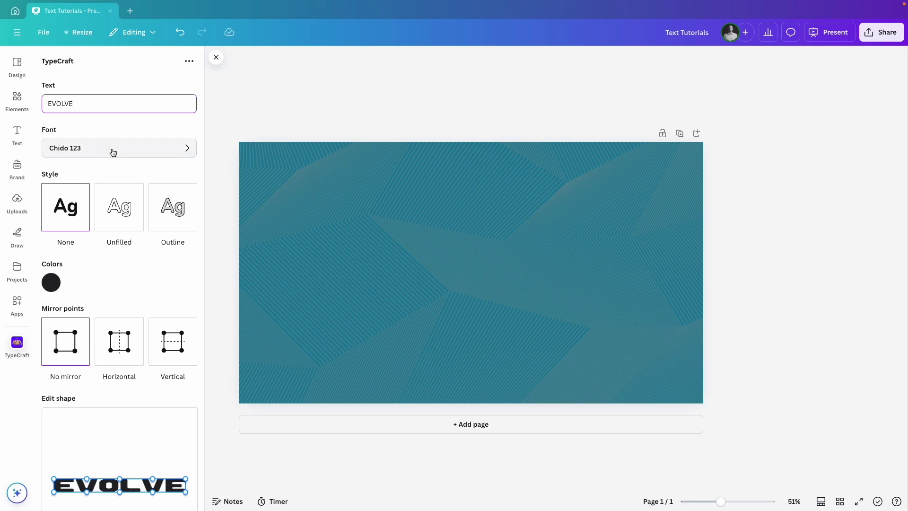
{"action": "scroll", "coordinate": [109, 173], "scroll_direction": "down", "scroll_amount": 3}
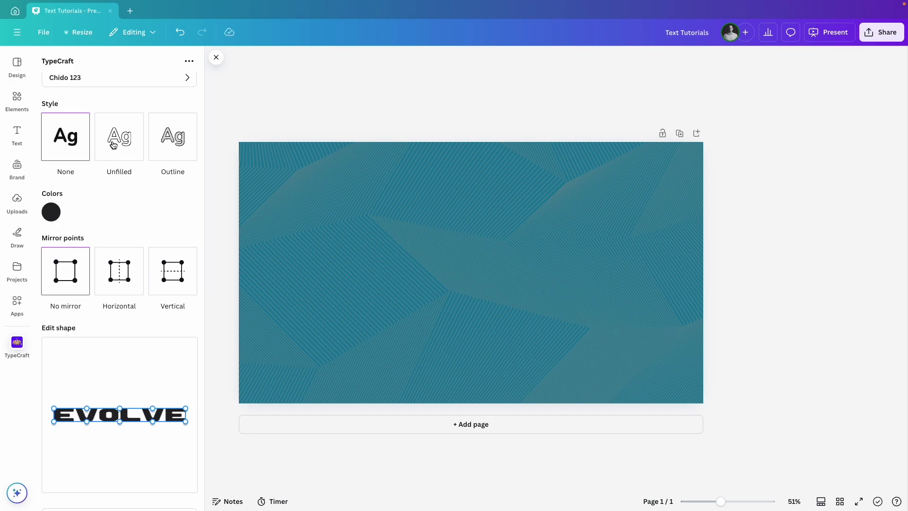
Step: Try a dark teal width-1 outline and a hollow style, then settle on style None
{"action": "left_click", "coordinate": [171, 146]}
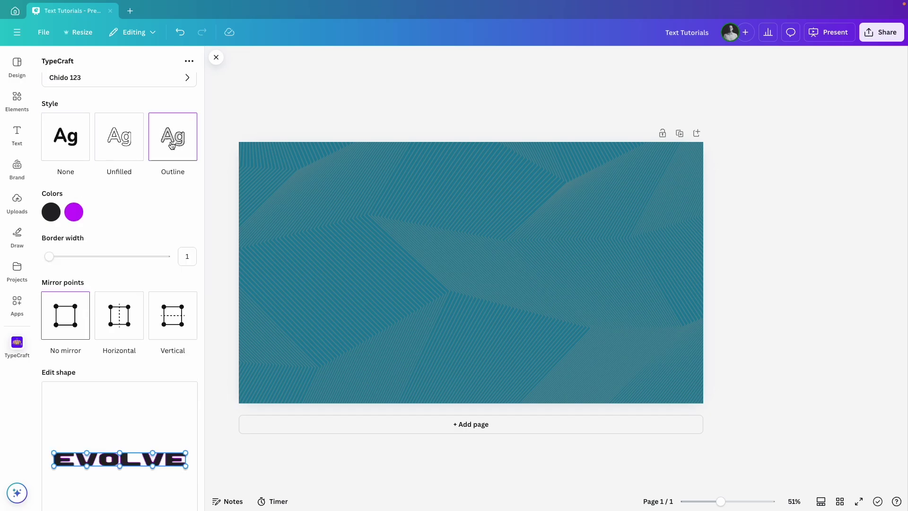
{"action": "left_click", "coordinate": [74, 212]}
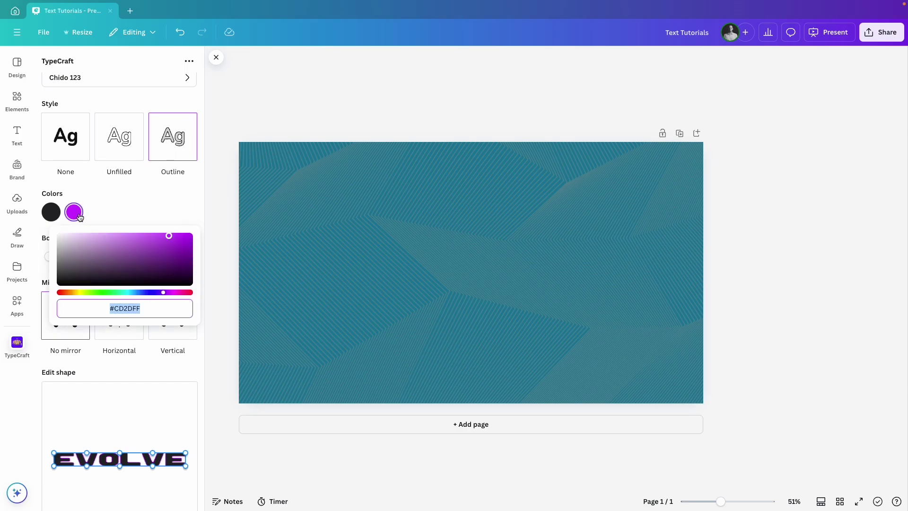
{"action": "key", "text": "ctrl+v"}
{"action": "left_click", "coordinate": [120, 214]}
{"action": "scroll", "coordinate": [152, 223], "scroll_direction": "down", "scroll_amount": 1}
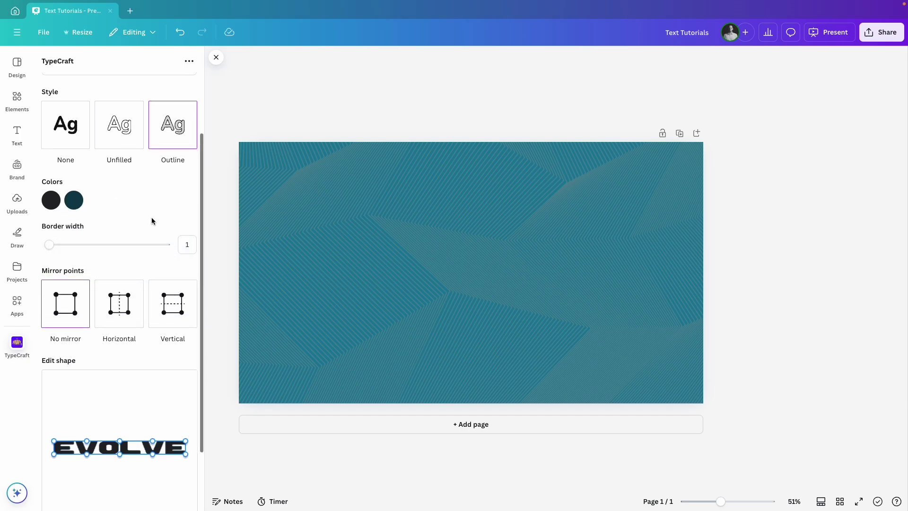
{"action": "left_click", "coordinate": [68, 220]}
{"action": "left_click_drag", "start_coordinate": [68, 219], "coordinate": [33, 219]}
{"action": "left_click", "coordinate": [122, 107]}
{"action": "left_click", "coordinate": [73, 113]}
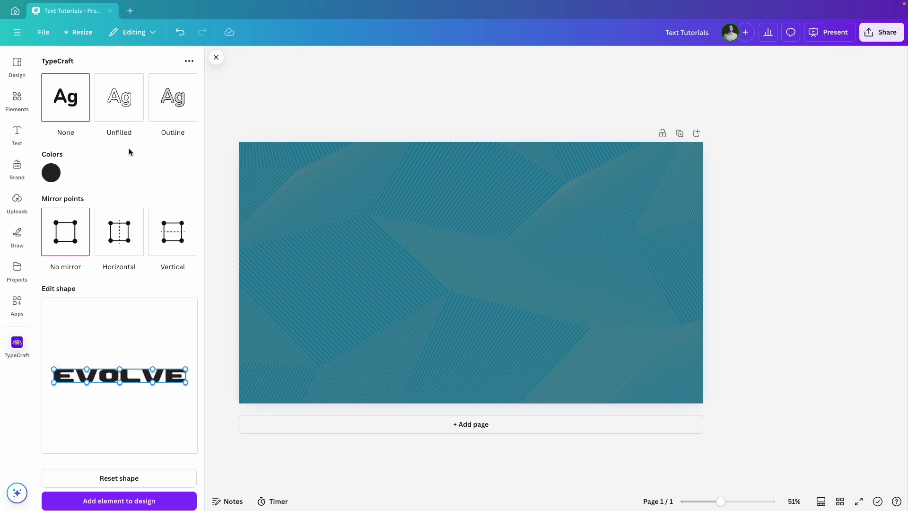
{"action": "scroll", "coordinate": [120, 170], "scroll_direction": "down", "scroll_amount": 1}
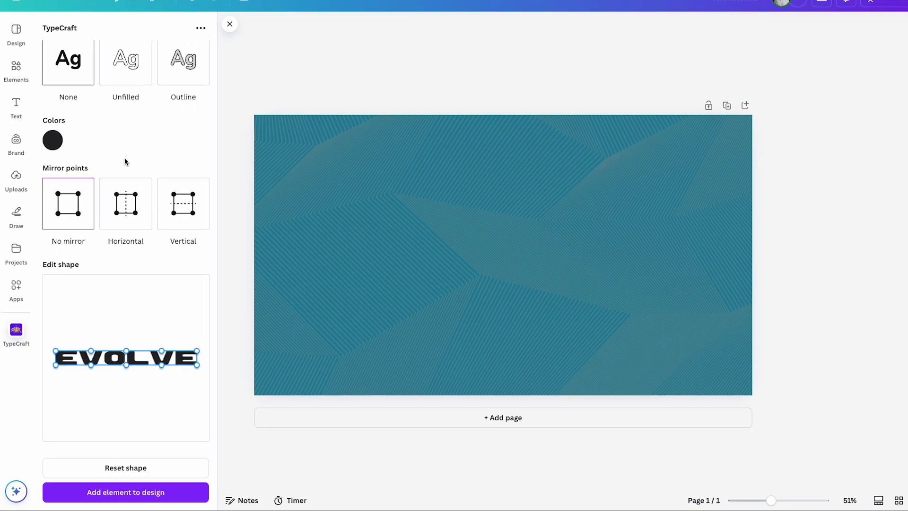
Step: Warp EVOLVE with horizontal mirroring, stretching its end letters taller, and add it to the slide
{"action": "left_click", "coordinate": [124, 198]}
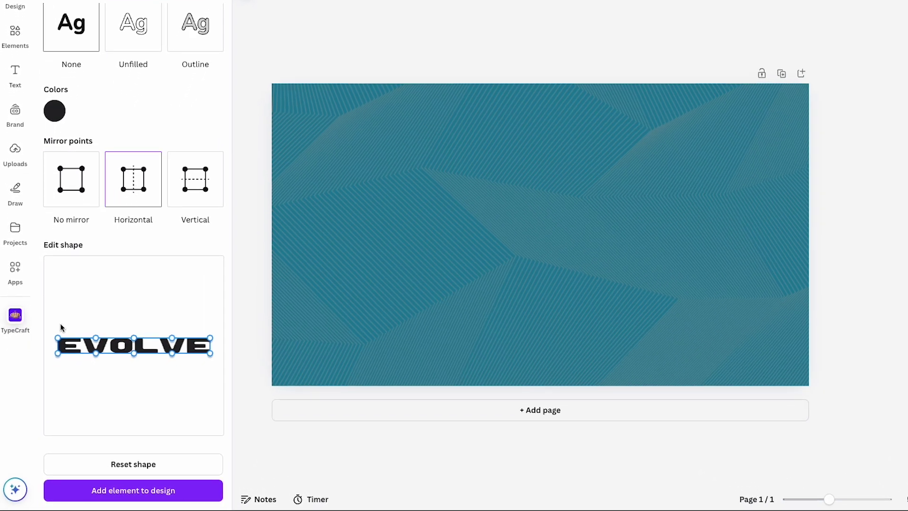
{"action": "left_click_drag", "start_coordinate": [57, 339], "coordinate": [58, 308]}
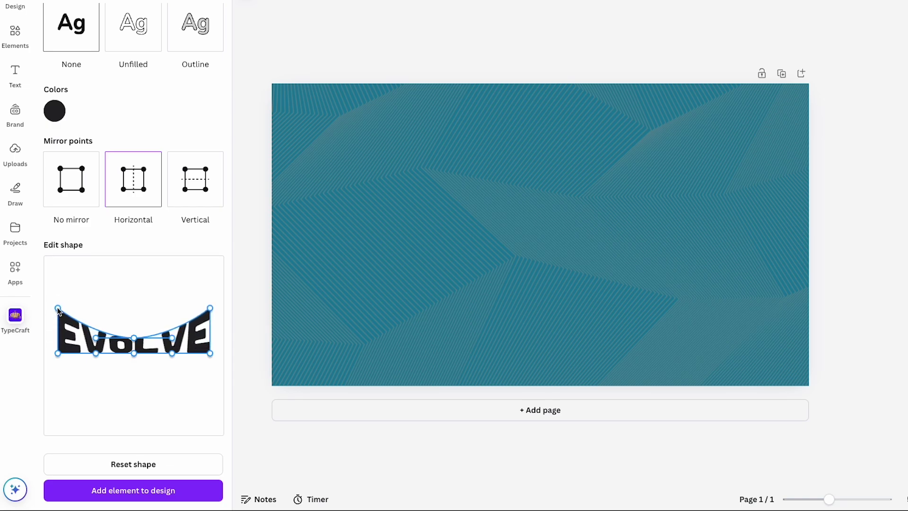
{"action": "left_click_drag", "start_coordinate": [58, 354], "coordinate": [58, 377]}
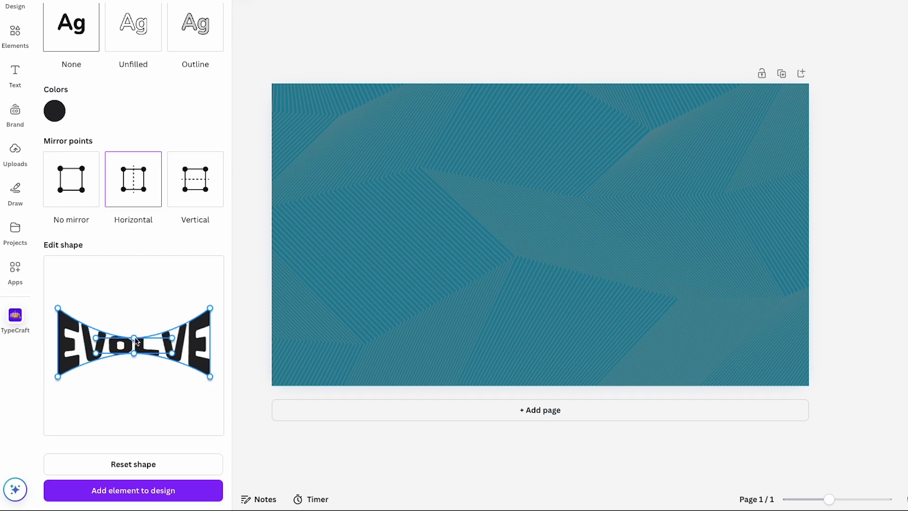
{"action": "left_click_drag", "start_coordinate": [134, 337], "coordinate": [133, 310]}
{"action": "left_click", "coordinate": [82, 199]}
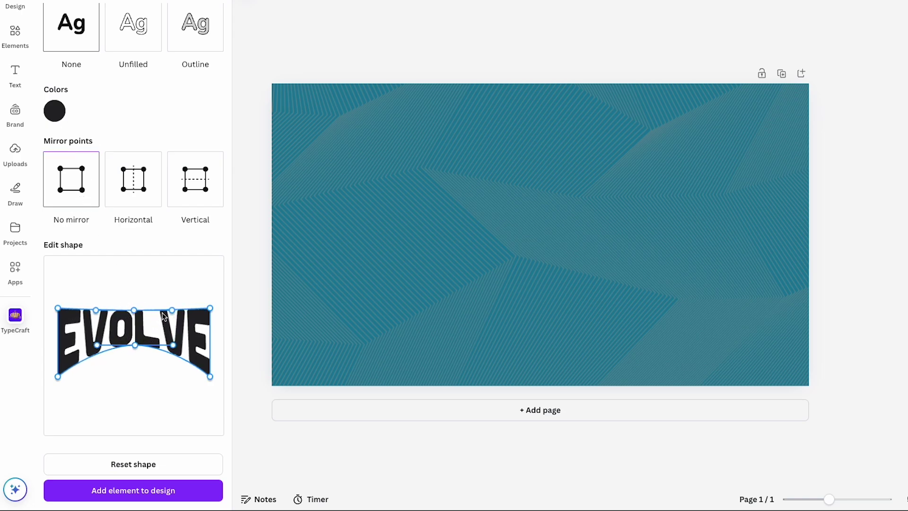
{"action": "left_click", "coordinate": [121, 500]}
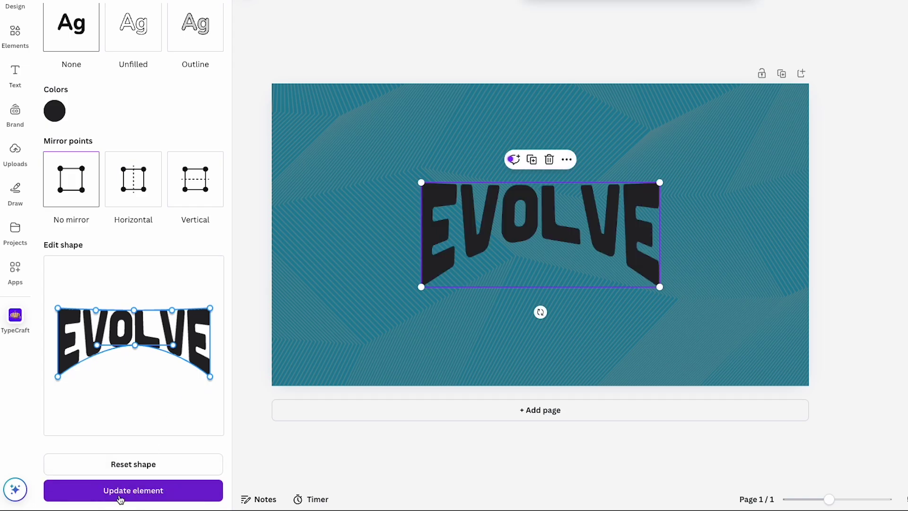
Step: Replace the TypeCraft text with 'OR'
{"action": "left_click", "coordinate": [352, 441]}
{"action": "scroll", "coordinate": [171, 313], "scroll_direction": "up", "scroll_amount": 4}
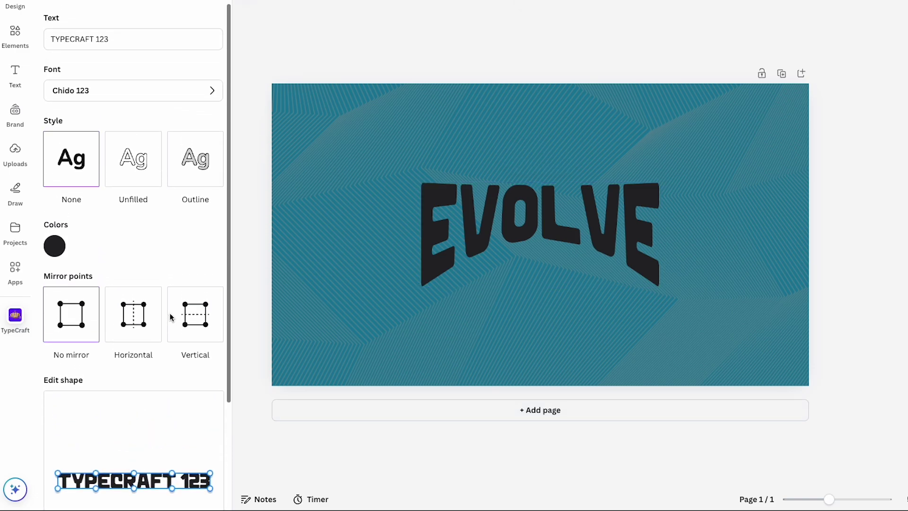
{"action": "triple_click", "coordinate": [128, 37]}
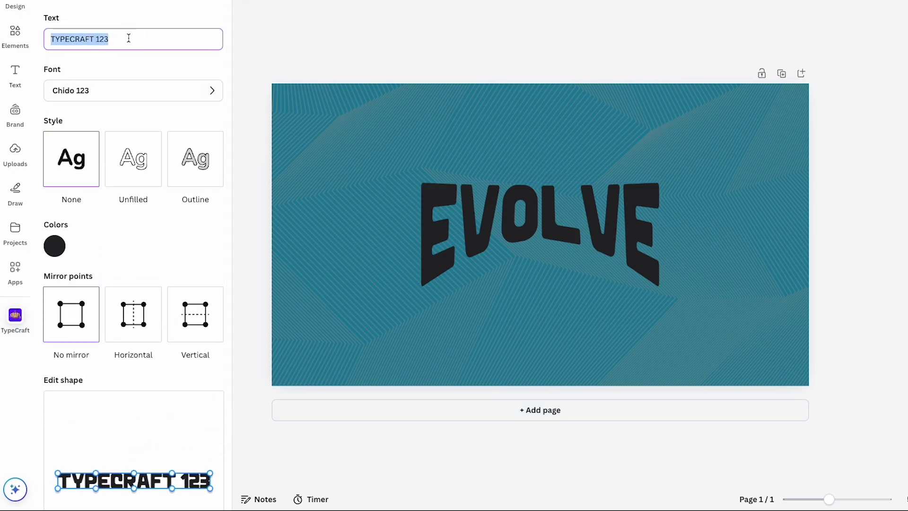
{"action": "type", "text": "OR"}
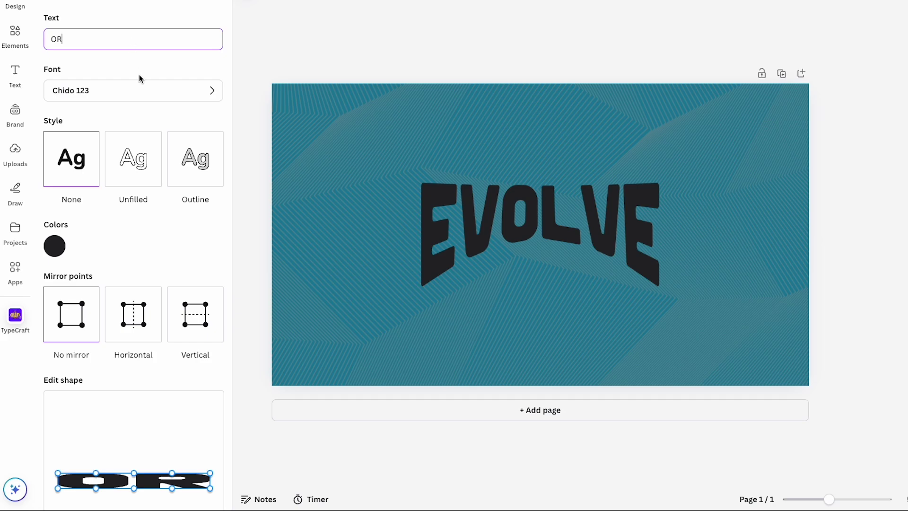
{"action": "scroll", "coordinate": [132, 128], "scroll_direction": "down", "scroll_amount": 3}
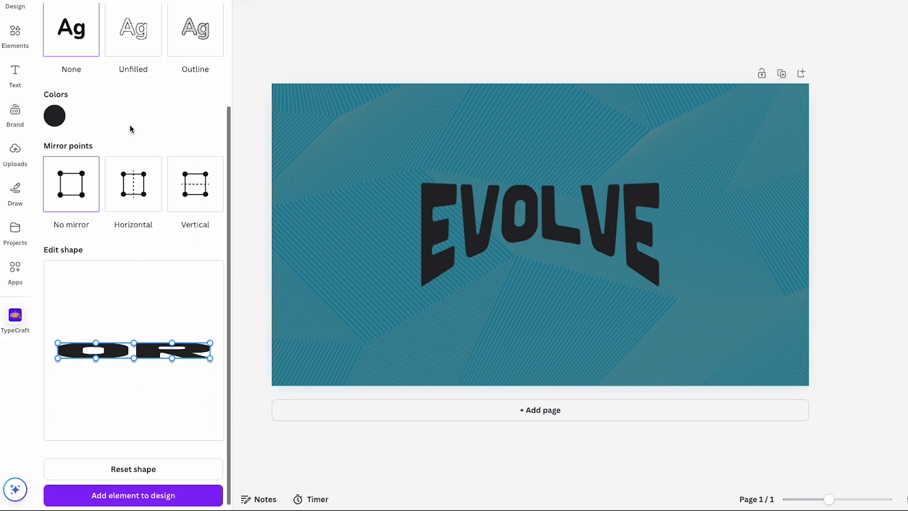
Step: Bulge OR into a lens shape with vertical mirroring and place it beneath EVOLVE
{"action": "left_click", "coordinate": [193, 199]}
{"action": "scroll", "coordinate": [156, 317], "scroll_direction": "up", "scroll_amount": 1}
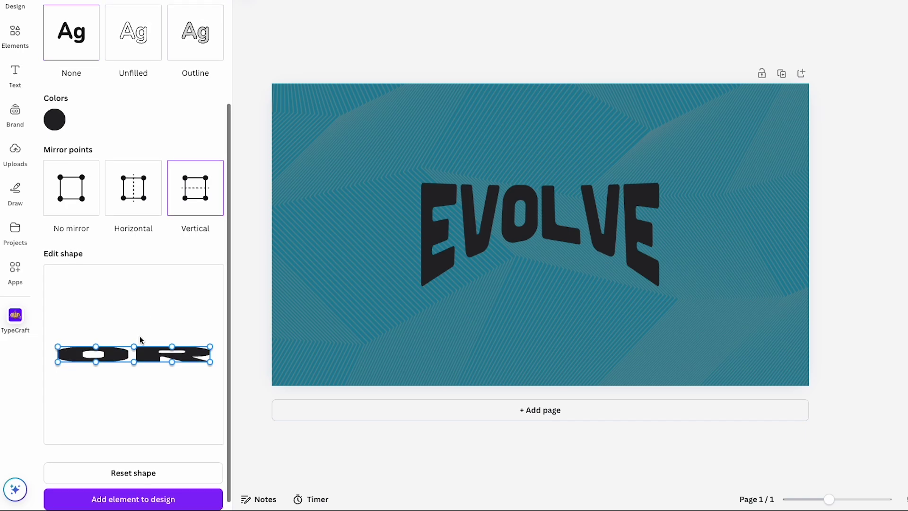
{"action": "left_click_drag", "start_coordinate": [134, 347], "coordinate": [129, 319]}
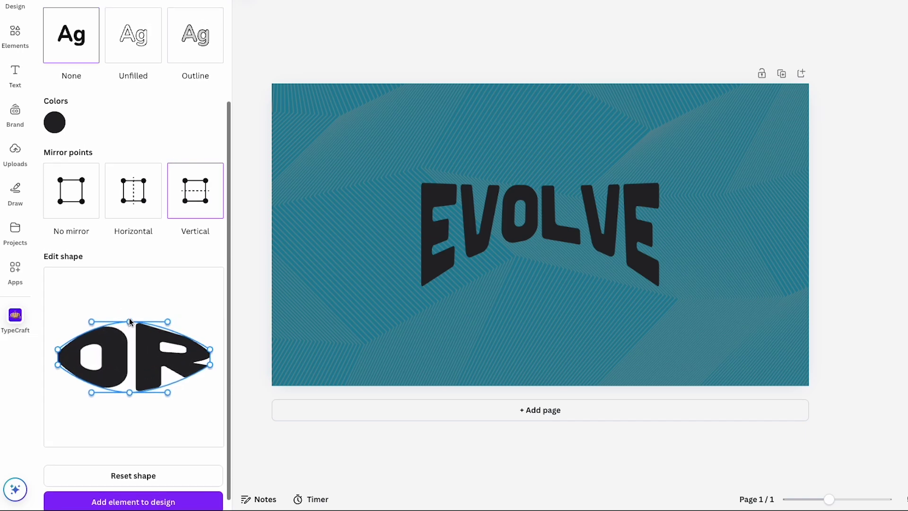
{"action": "scroll", "coordinate": [148, 354], "scroll_direction": "down", "scroll_amount": 1}
{"action": "left_click", "coordinate": [128, 493]}
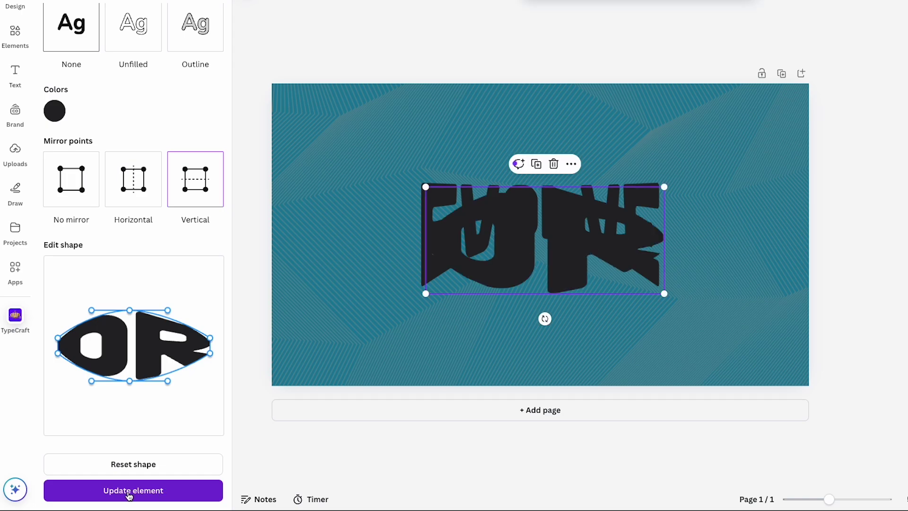
{"action": "left_click_drag", "start_coordinate": [527, 251], "coordinate": [526, 311]}
{"action": "left_click", "coordinate": [486, 218], "text": "shift"}
Step: Move EVOLVE OR up, then add a warped 'REPEAT' beneath OR
{"action": "left_click_drag", "start_coordinate": [487, 218], "coordinate": [486, 149]}
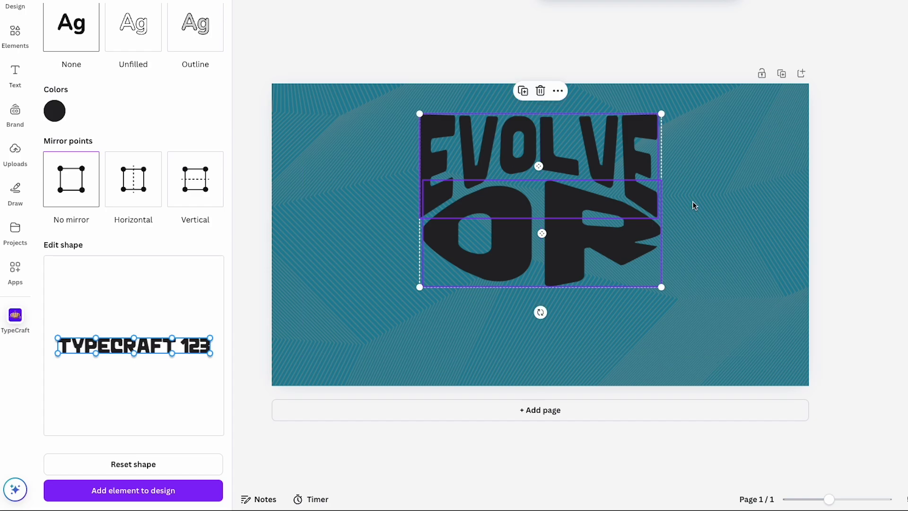
{"action": "left_click", "coordinate": [883, 246]}
{"action": "type", "text": "REPEAT"}
{"action": "scroll", "coordinate": [122, 240], "scroll_direction": "down", "scroll_amount": 3}
{"action": "left_click", "coordinate": [134, 197]}
{"action": "left_click_drag", "start_coordinate": [57, 356], "coordinate": [58, 327]}
{"action": "left_click", "coordinate": [133, 506]}
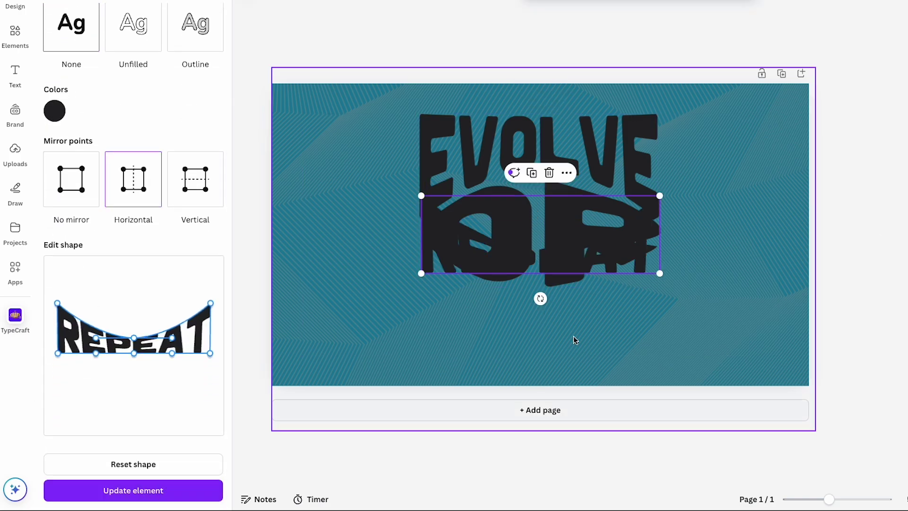
{"action": "left_click_drag", "start_coordinate": [553, 241], "coordinate": [554, 297]}
{"action": "left_click", "coordinate": [748, 272]}
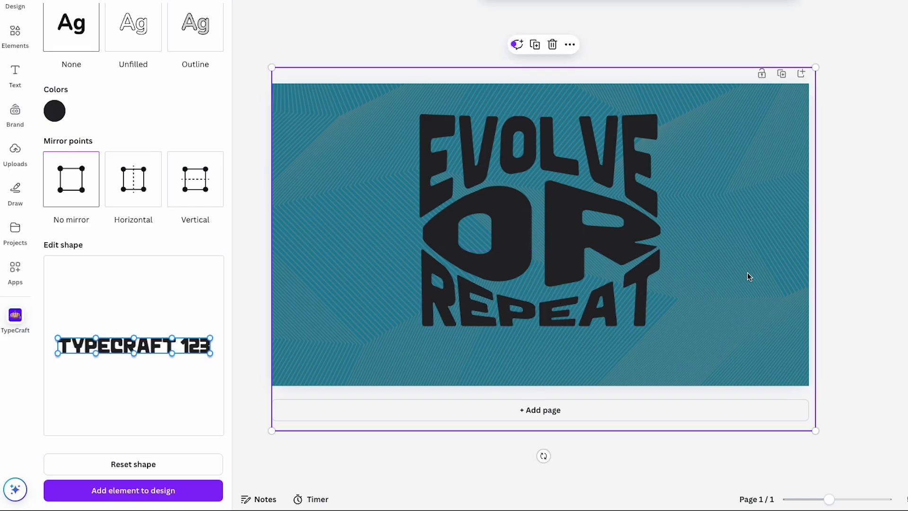
Step: Stretch the OR warp taller through the middle and update it
{"action": "left_click", "coordinate": [517, 228]}
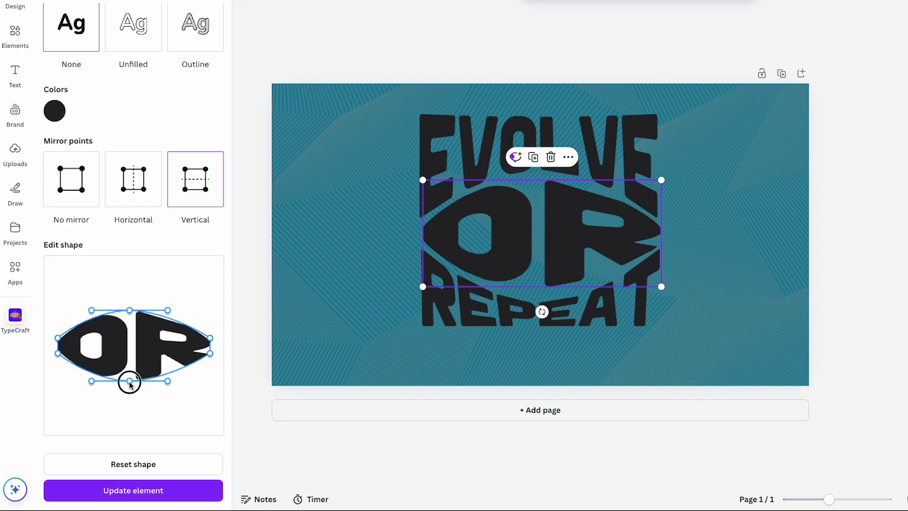
{"action": "left_click_drag", "start_coordinate": [130, 380], "coordinate": [92, 380]}
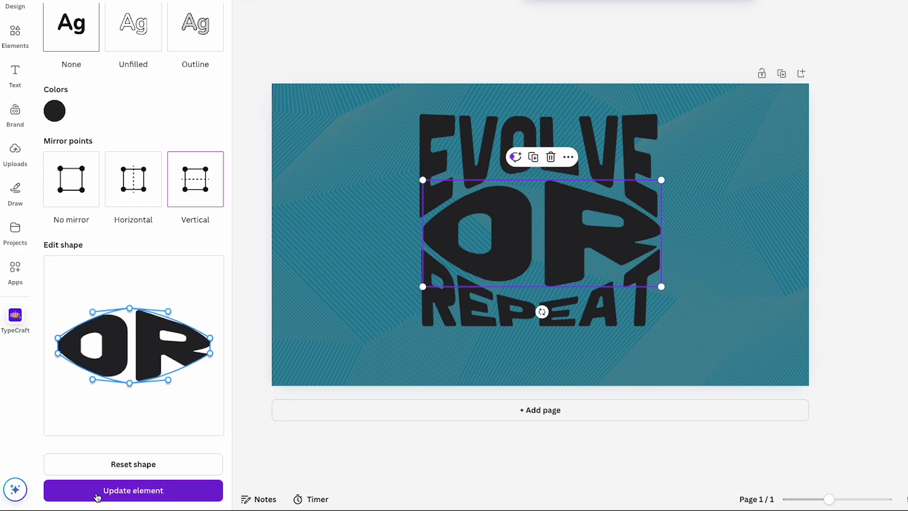
{"action": "left_click", "coordinate": [135, 497]}
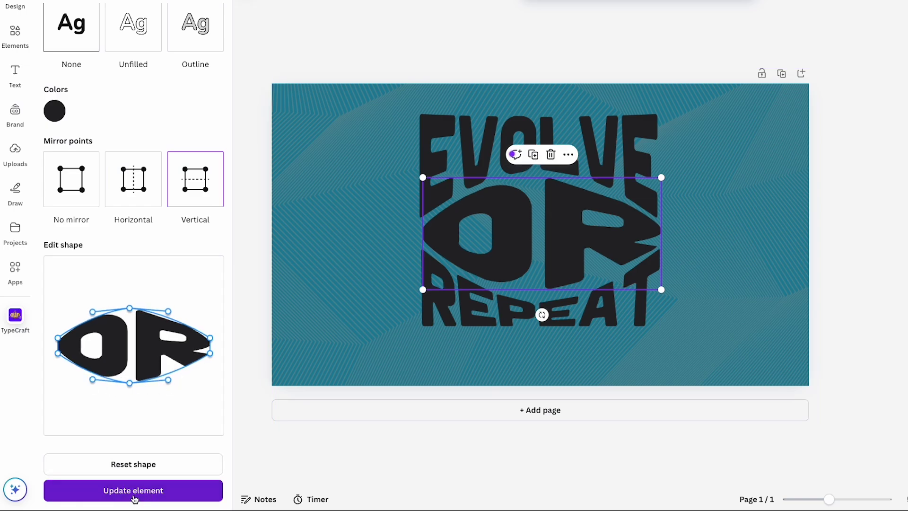
Step: Size a white square to cover the text and centre it behind EVOLVE OR REPEAT
{"action": "left_click", "coordinate": [545, 239]}
{"action": "left_click_drag", "start_coordinate": [546, 239], "coordinate": [543, 239]}
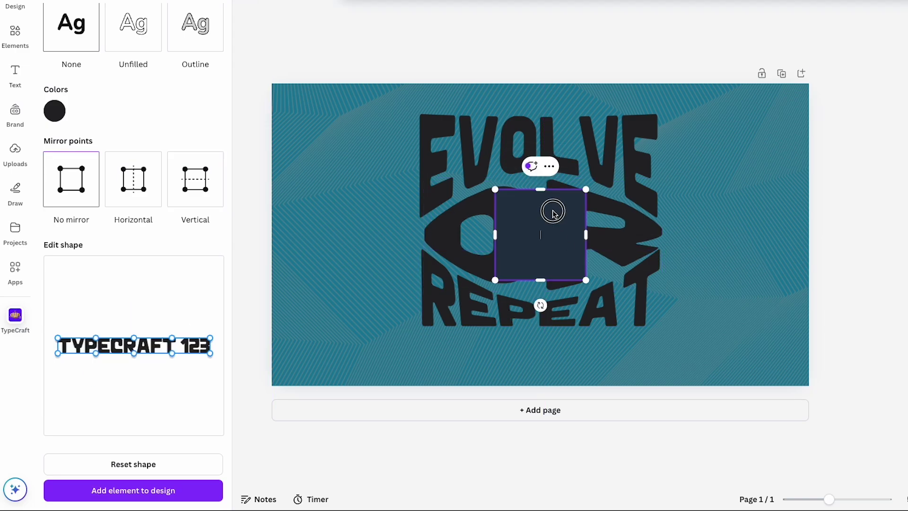
{"action": "left_click_drag", "start_coordinate": [588, 280], "coordinate": [673, 337]}
{"action": "left_click", "coordinate": [404, 4]}
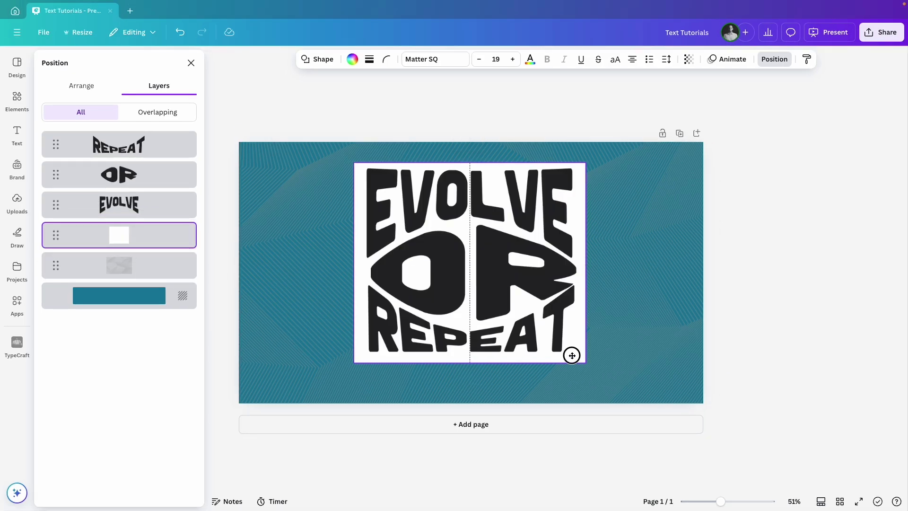
{"action": "left_click_drag", "start_coordinate": [572, 355], "coordinate": [572, 353]}
{"action": "left_click", "coordinate": [767, 323]}
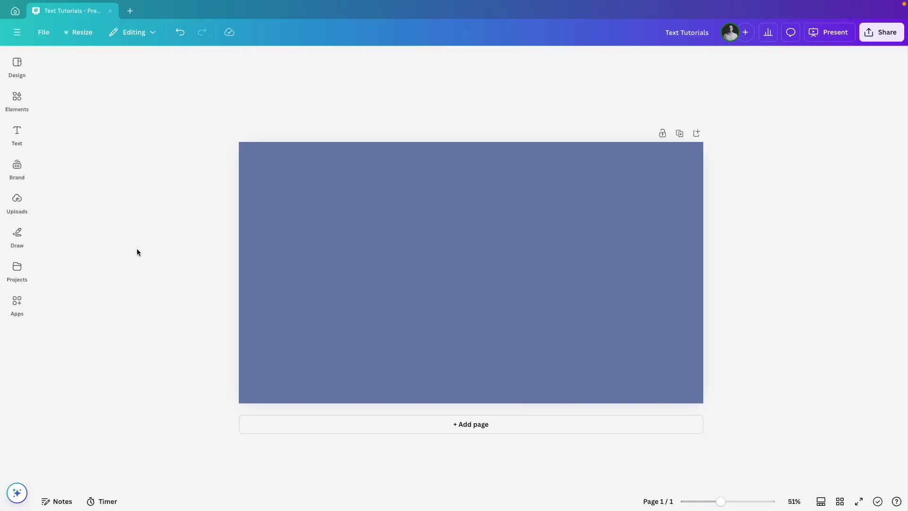
Step: Search the apps for 'typeextrude' and open the TypeExtrude app
{"action": "left_click", "coordinate": [17, 303]}
{"action": "left_click", "coordinate": [74, 60]}
{"action": "type", "text": "typee"}
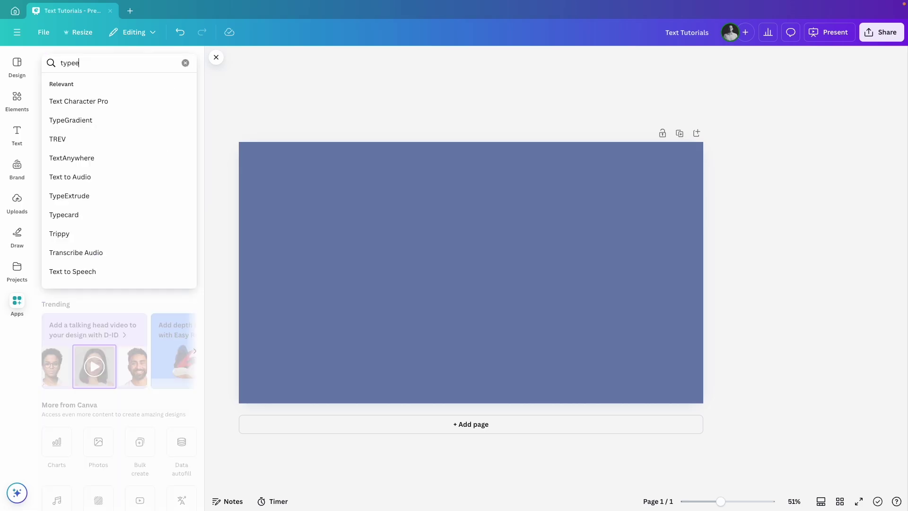
{"action": "type", "text": "xtrude"}
{"action": "left_click", "coordinate": [69, 100]}
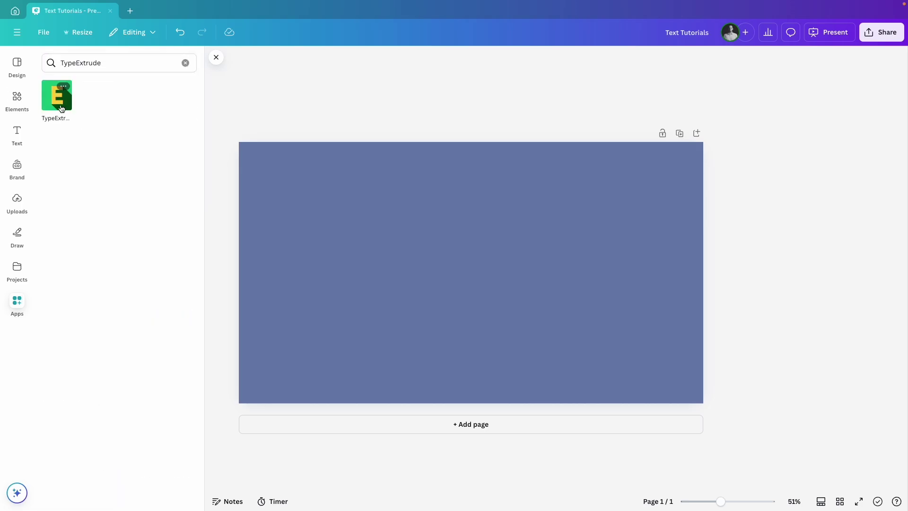
{"action": "left_click", "coordinate": [61, 108]}
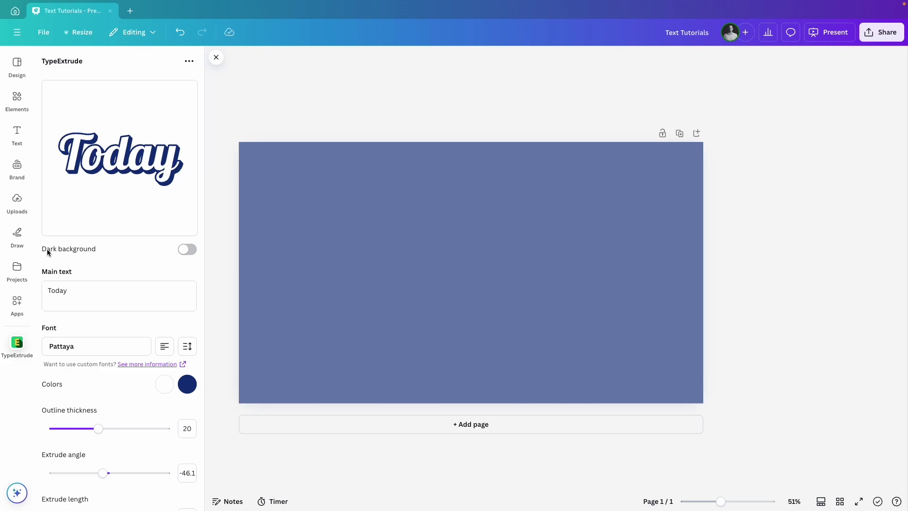
Step: Briefly preview the dark background, then replace Today with HIGHEST / IN THE / ROOM on three lines
{"action": "left_click", "coordinate": [188, 250]}
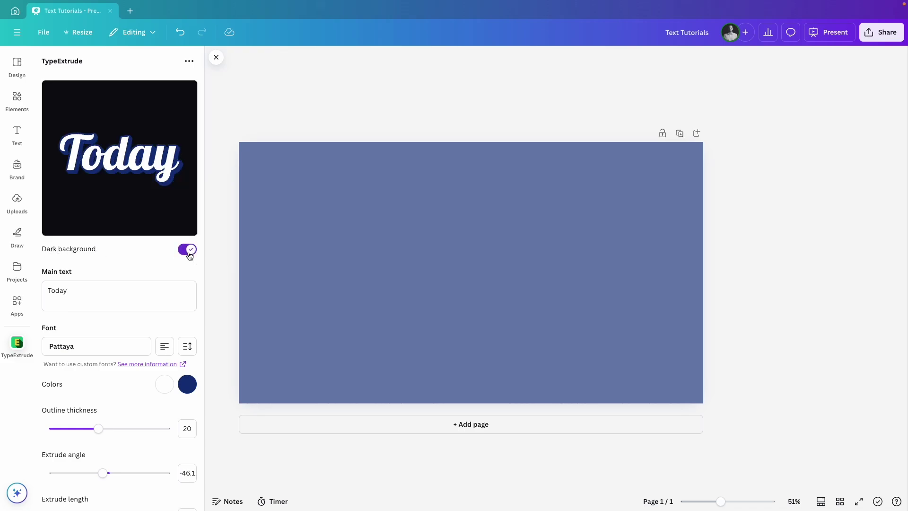
{"action": "left_click", "coordinate": [188, 250]}
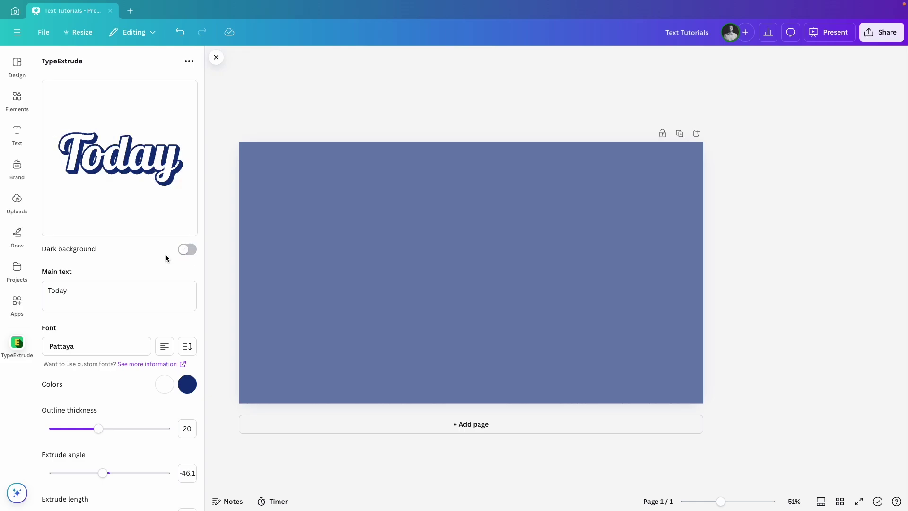
{"action": "double_click", "coordinate": [67, 293]}
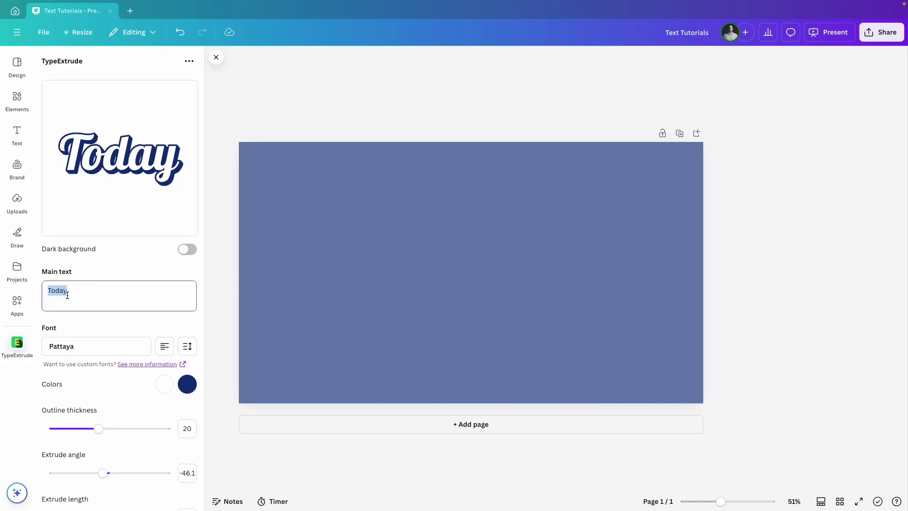
{"action": "type", "text": "HIGHEST"}
{"action": "key", "text": "Return"}
{"action": "type", "text": "I"}
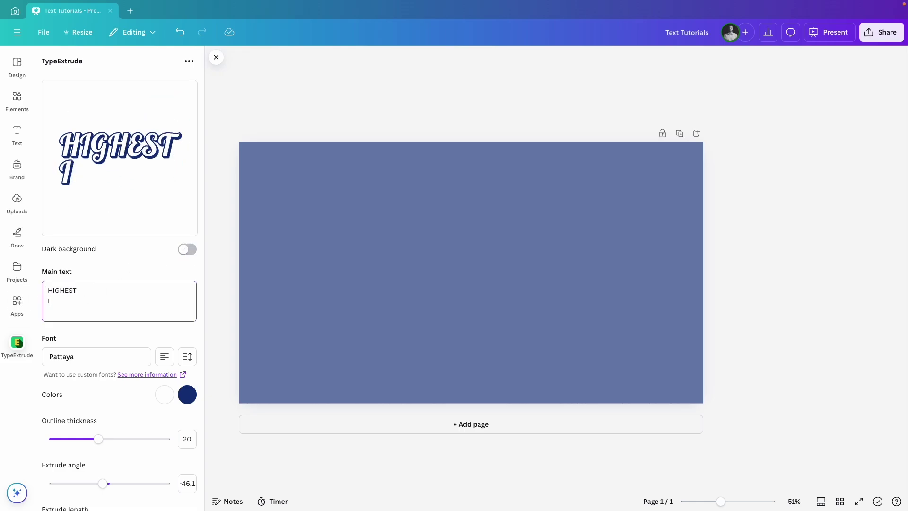
{"action": "type", "text": "N THE"}
{"action": "key", "text": "Return"}
{"action": "type", "text": "ROOM"}
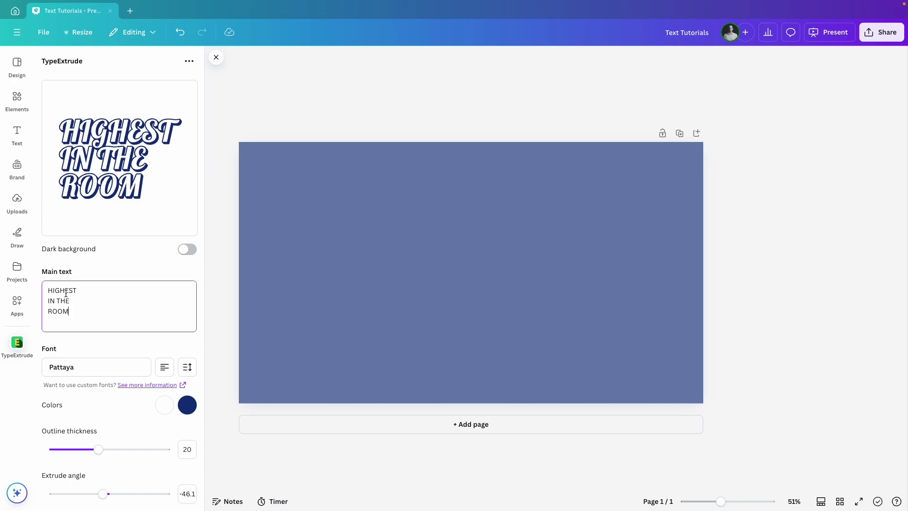
Step: Switch the TypeExtrude text to the Anton font
{"action": "scroll", "coordinate": [114, 300], "scroll_direction": "down", "scroll_amount": 3}
{"action": "left_click", "coordinate": [69, 307]}
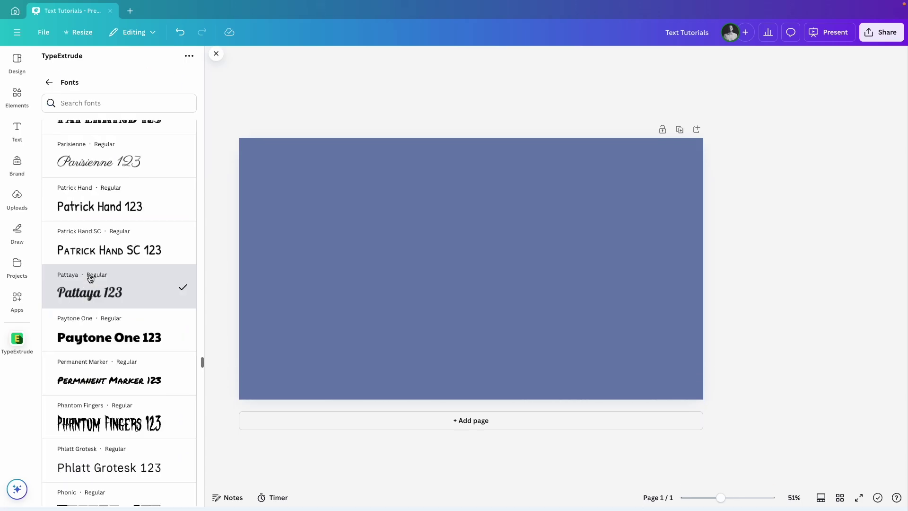
{"action": "left_click", "coordinate": [96, 103]}
{"action": "type", "text": "anton"}
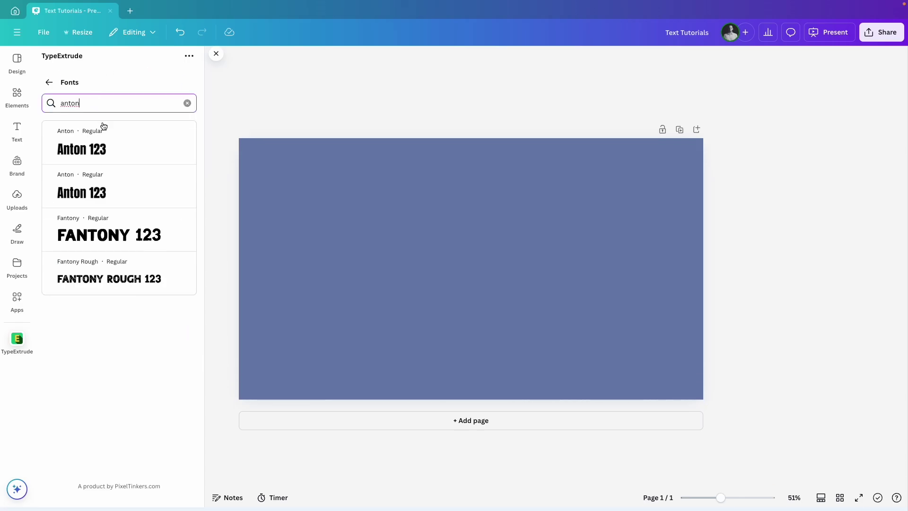
{"action": "left_click", "coordinate": [108, 147]}
{"action": "left_click", "coordinate": [49, 83]}
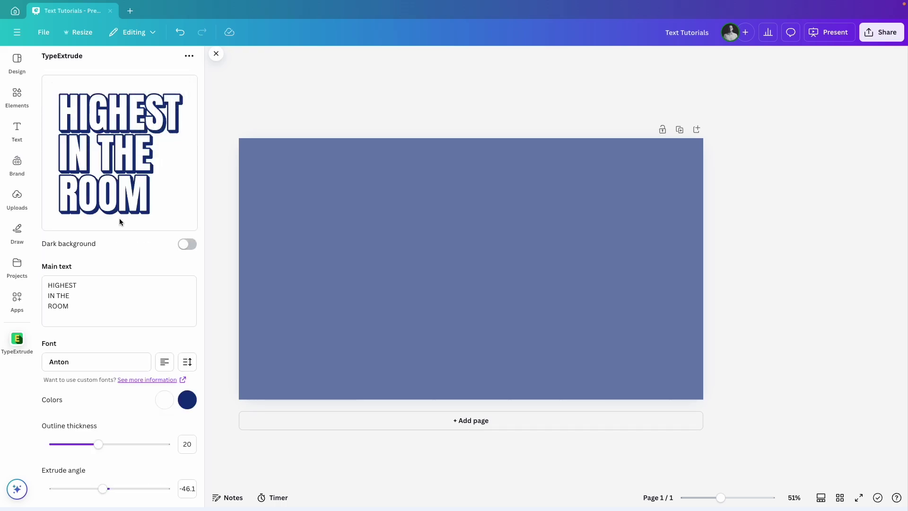
{"action": "scroll", "coordinate": [97, 314], "scroll_direction": "down", "scroll_amount": 2}
Step: Tighten the line height to -3.2 and thicken the outline to 31.4
{"action": "left_click", "coordinate": [187, 362]}
{"action": "left_click_drag", "start_coordinate": [115, 406], "coordinate": [115, 407]}
{"action": "left_click", "coordinate": [141, 340]}
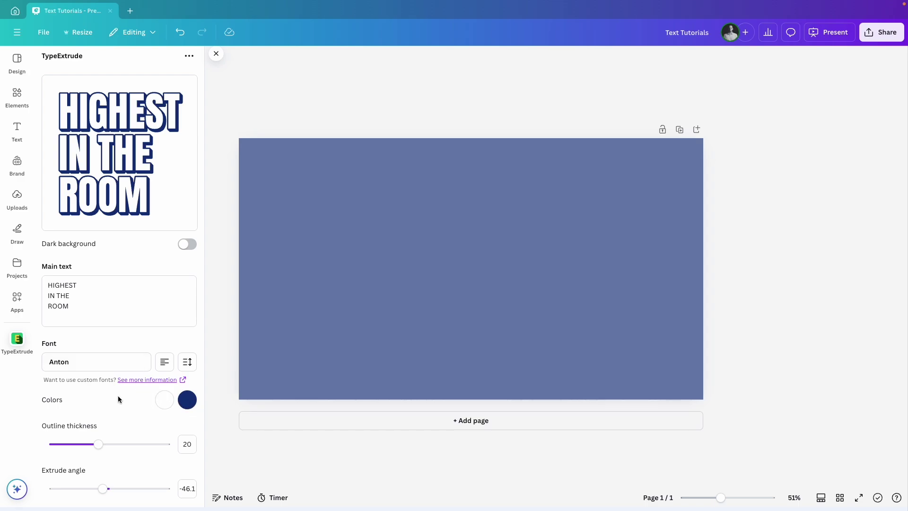
{"action": "left_click_drag", "start_coordinate": [98, 444], "coordinate": [125, 445]}
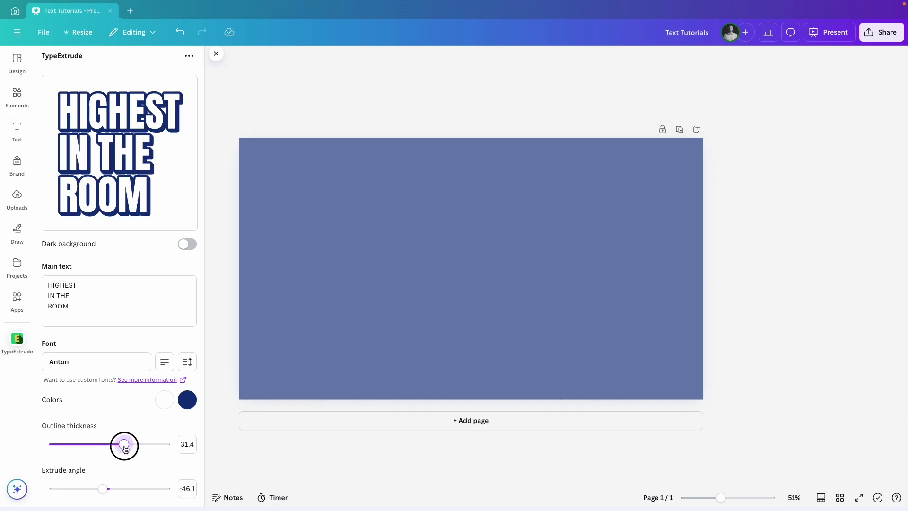
Step: Set the extrusion angle to 228.3 and lengthen the extrusion to about 1861
{"action": "scroll", "coordinate": [90, 454], "scroll_direction": "down", "scroll_amount": 2}
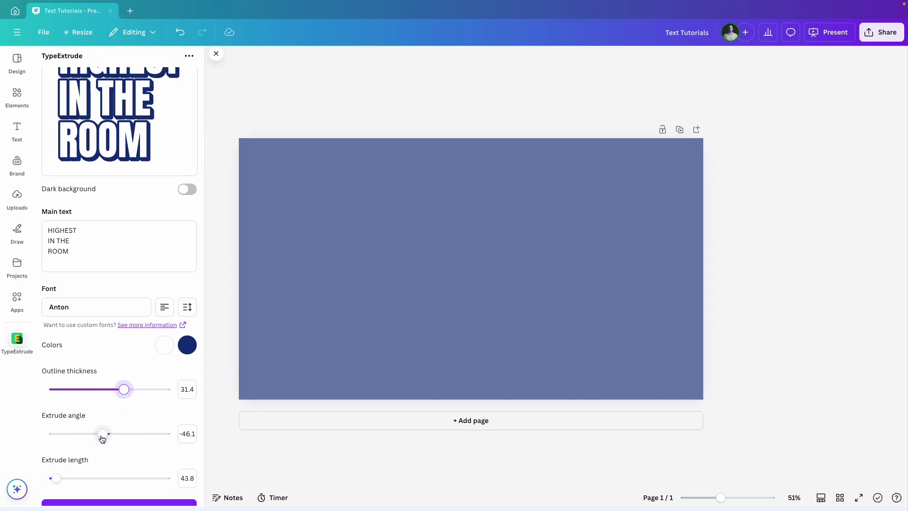
{"action": "left_click_drag", "start_coordinate": [101, 440], "coordinate": [136, 439]}
{"action": "left_click_drag", "start_coordinate": [55, 478], "coordinate": [118, 478]}
{"action": "left_click", "coordinate": [130, 436]}
{"action": "left_click_drag", "start_coordinate": [130, 437], "coordinate": [147, 436]}
{"action": "left_click_drag", "start_coordinate": [130, 479], "coordinate": [158, 478]}
{"action": "scroll", "coordinate": [144, 459], "scroll_direction": "up", "scroll_amount": 1}
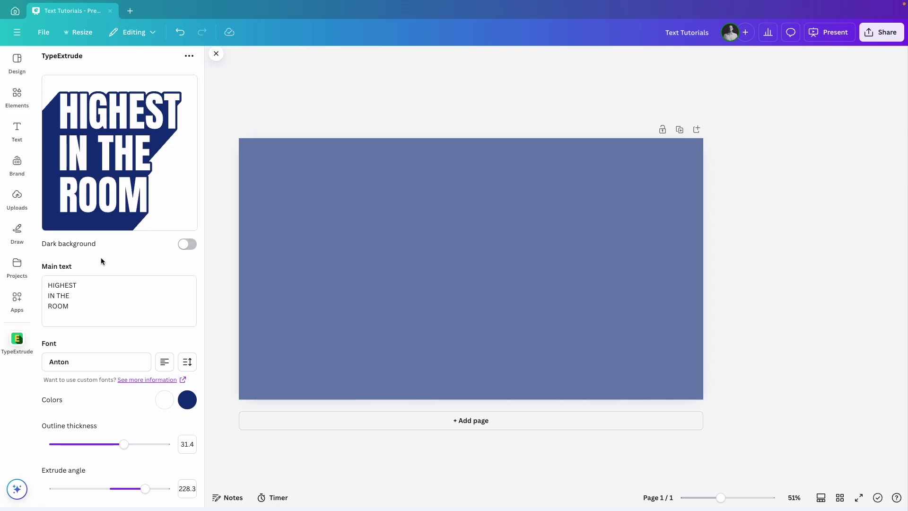
{"action": "scroll", "coordinate": [119, 254], "scroll_direction": "down", "scroll_amount": 2}
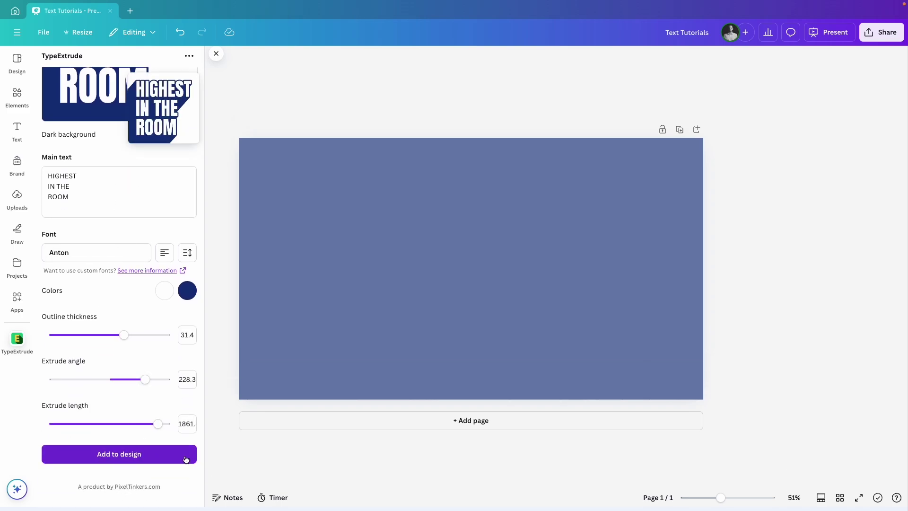
Step: Add the extruded HIGHEST IN THE ROOM artwork to the slide and enlarge it across most of the page
{"action": "left_click", "coordinate": [81, 460]}
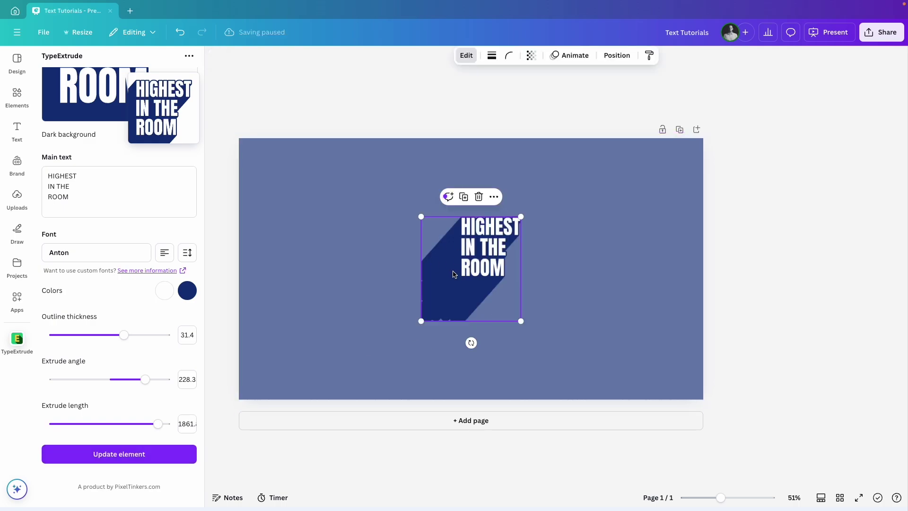
{"action": "left_click_drag", "start_coordinate": [423, 318], "coordinate": [215, 466]}
{"action": "left_click", "coordinate": [215, 466]}
{"action": "left_click", "coordinate": [487, 248]}
{"action": "left_click_drag", "start_coordinate": [302, 456], "coordinate": [223, 509]}
{"action": "left_click", "coordinate": [744, 287]}
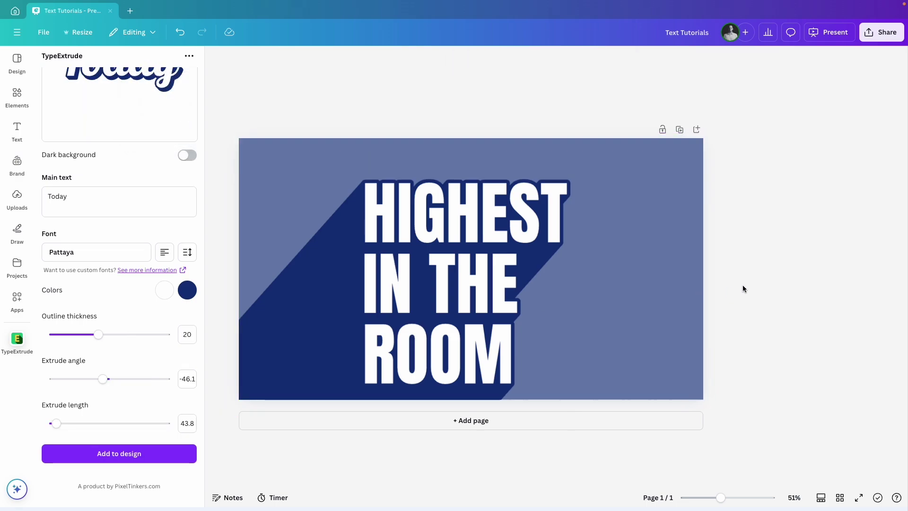
{"action": "left_click", "coordinate": [421, 279]}
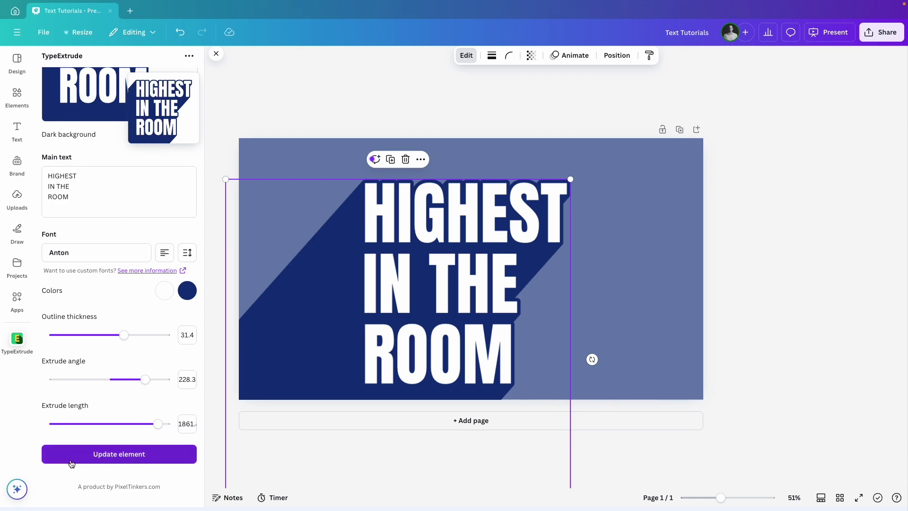
{"action": "left_click", "coordinate": [771, 300]}
{"action": "left_click", "coordinate": [280, 441]}
{"action": "scroll", "coordinate": [392, 262], "scroll_direction": "down", "scroll_amount": 2}
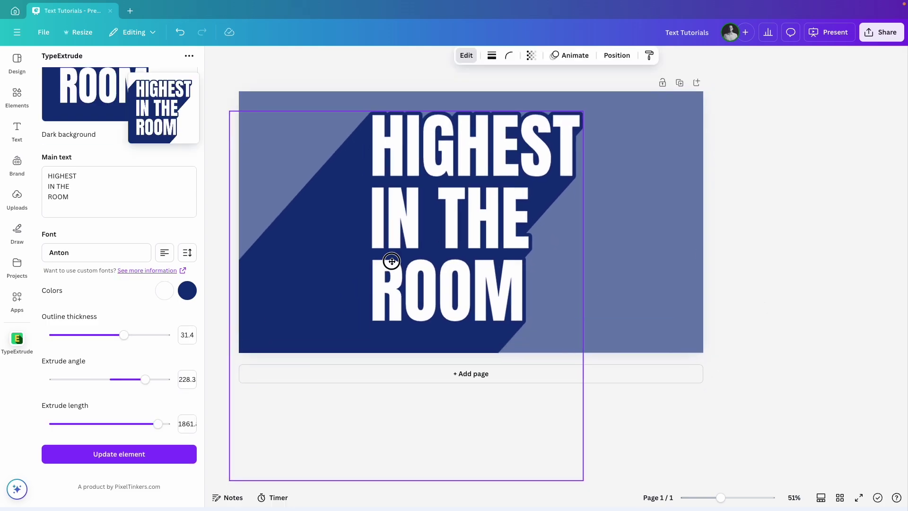
{"action": "scroll", "coordinate": [392, 261], "scroll_direction": "up", "scroll_amount": 2}
Step: Deselect the extruded title and bring up the purple chocolate-and-milk-splash page
{"action": "left_click", "coordinate": [748, 287]}
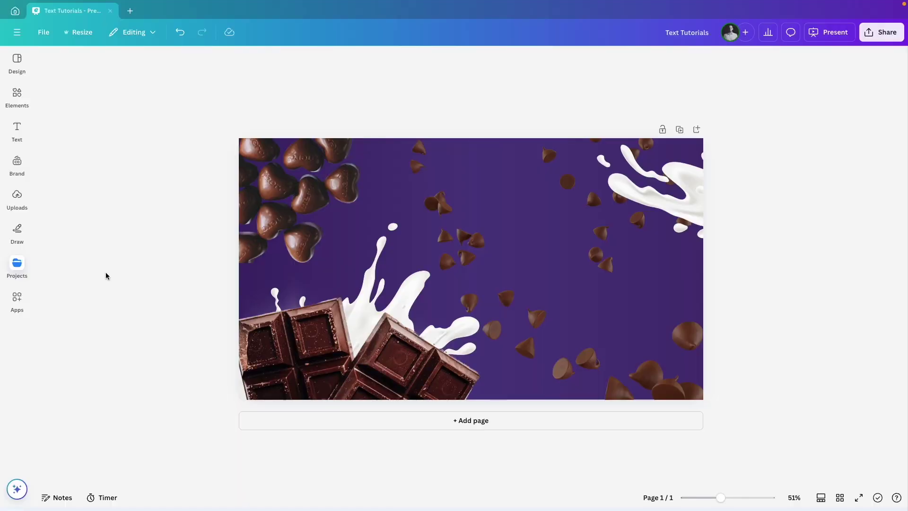
Step: Add the word Free as a large text box in Playpen Sans
{"action": "type", "text": "tFree"}
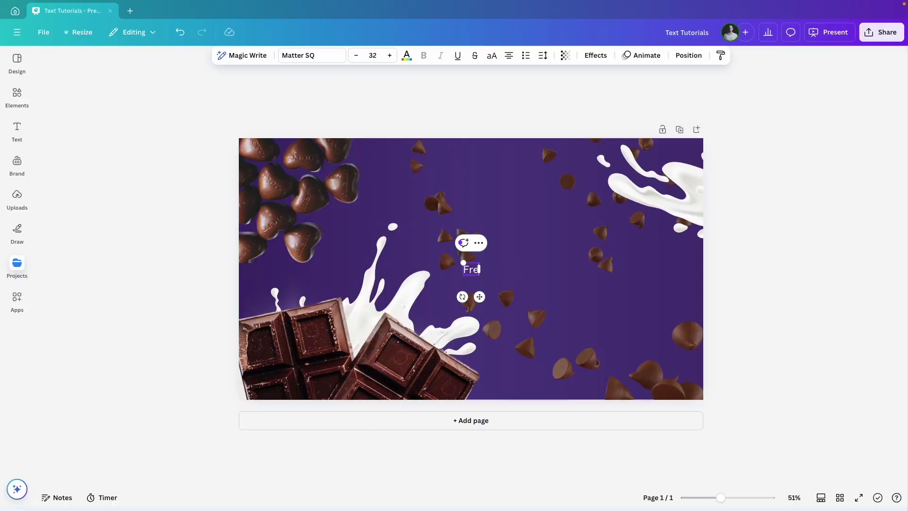
{"action": "left_click_drag", "start_coordinate": [460, 265], "coordinate": [360, 204]}
{"action": "left_click", "coordinate": [305, 55]}
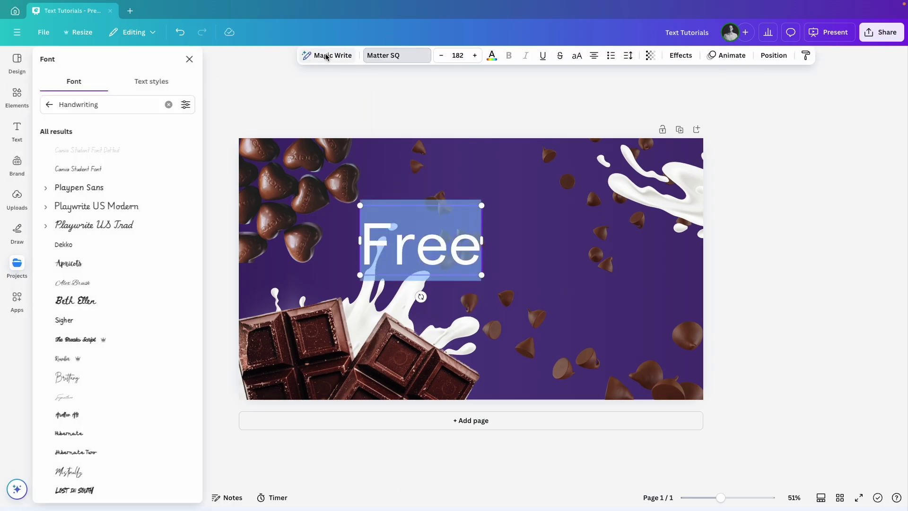
{"action": "left_click", "coordinate": [94, 192]}
{"action": "key", "text": "Escape"}
Step: Copy Free into 'the' and 'joy', staggering and resizing the three words diagonally
{"action": "key", "text": "Escape"}
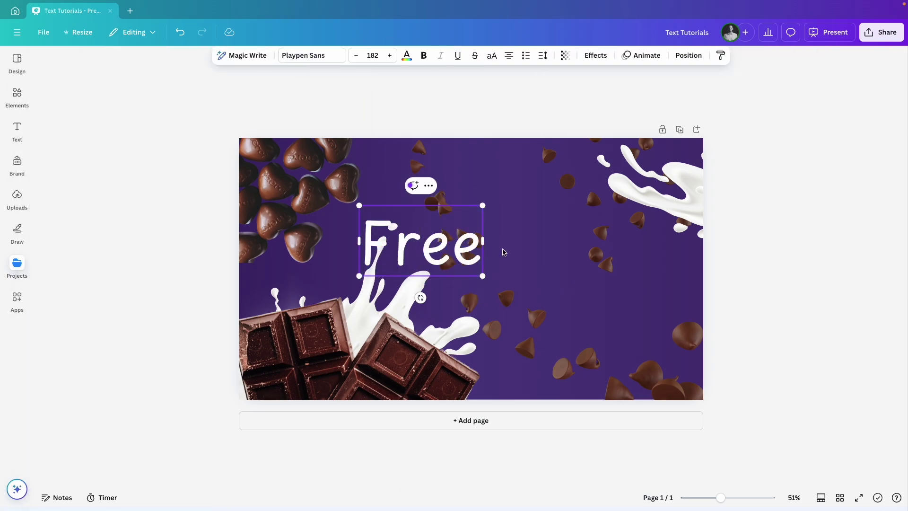
{"action": "left_click_drag", "start_coordinate": [400, 250], "coordinate": [476, 334]}
{"action": "type", "text": "the"}
{"action": "key", "text": "Escape"}
{"action": "type", "text": "joy"}
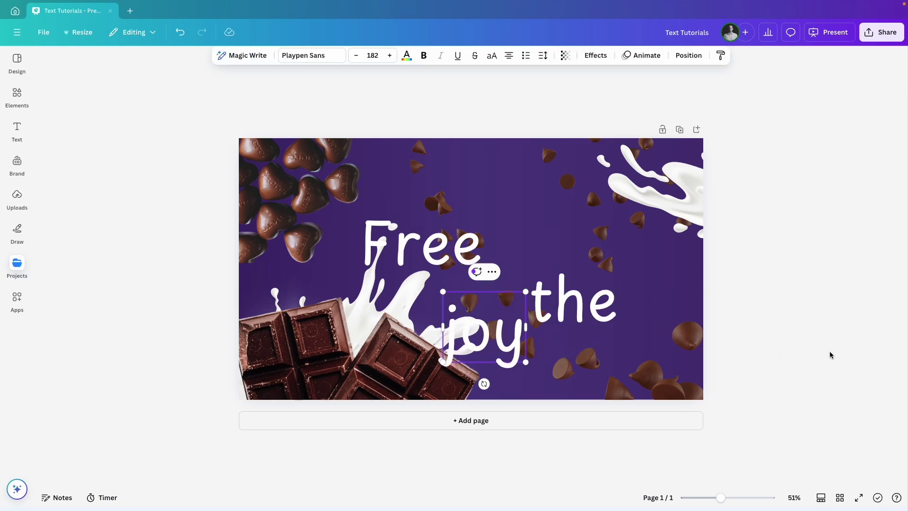
{"action": "left_click_drag", "start_coordinate": [403, 243], "coordinate": [419, 187]}
{"action": "left_click_drag", "start_coordinate": [557, 315], "coordinate": [517, 251]}
{"action": "left_click_drag", "start_coordinate": [499, 332], "coordinate": [622, 348]}
{"action": "left_click_drag", "start_coordinate": [570, 303], "coordinate": [523, 294]}
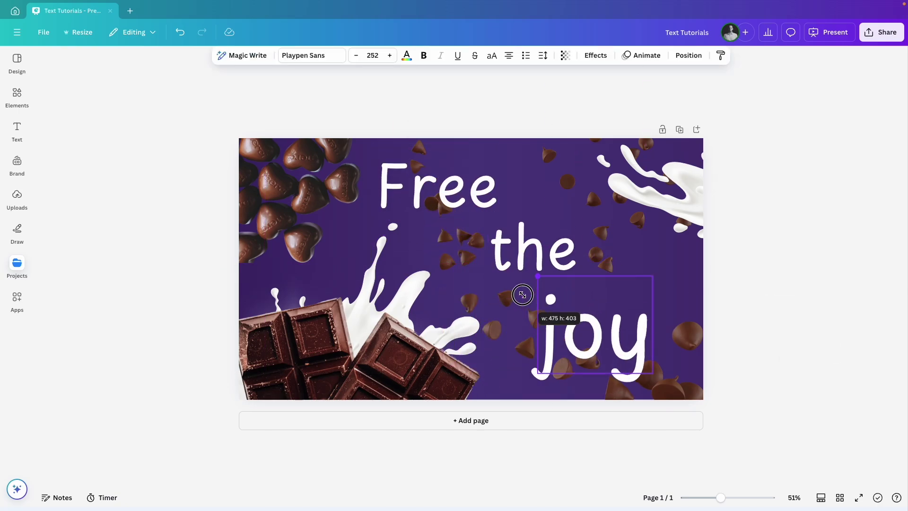
{"action": "left_click", "coordinate": [752, 298]}
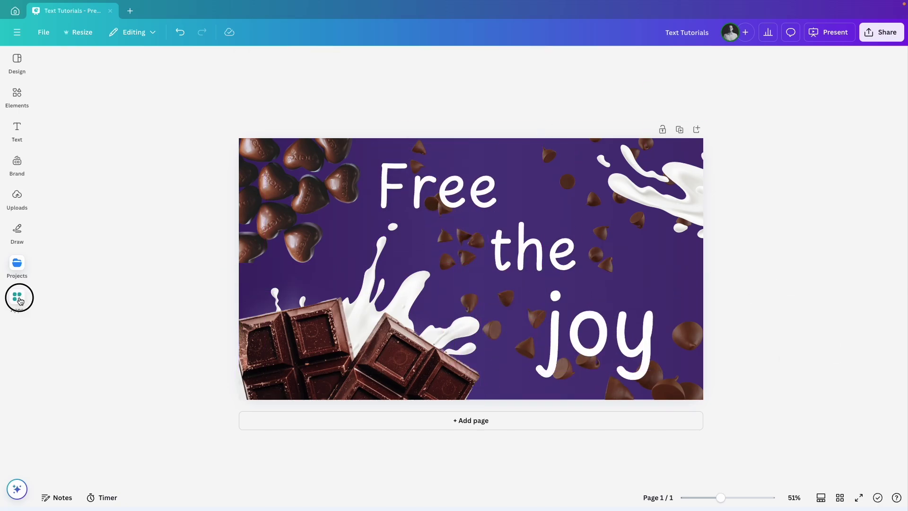
Step: Open the Magic Morph app from the Apps search and load the word Free as its element
{"action": "left_click", "coordinate": [17, 298]}
{"action": "left_click", "coordinate": [104, 63]}
{"action": "type", "text": "magic mo"}
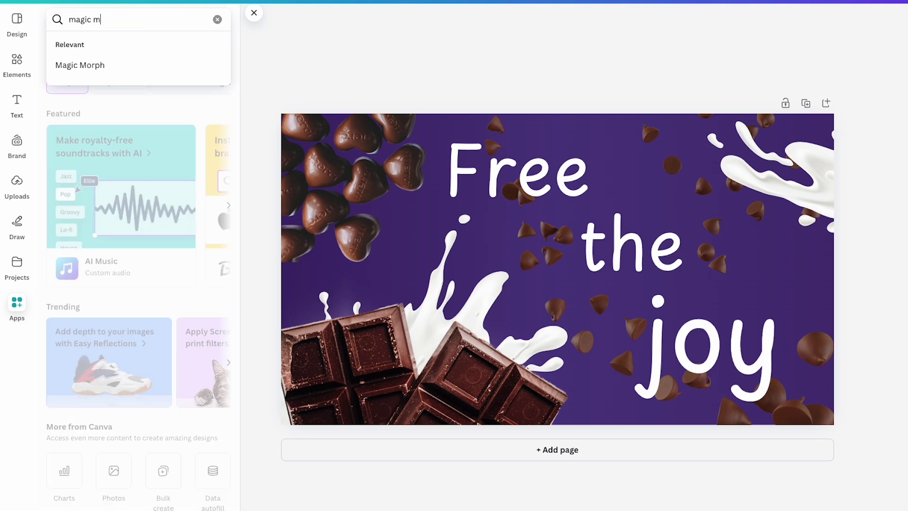
{"action": "left_click", "coordinate": [97, 65]}
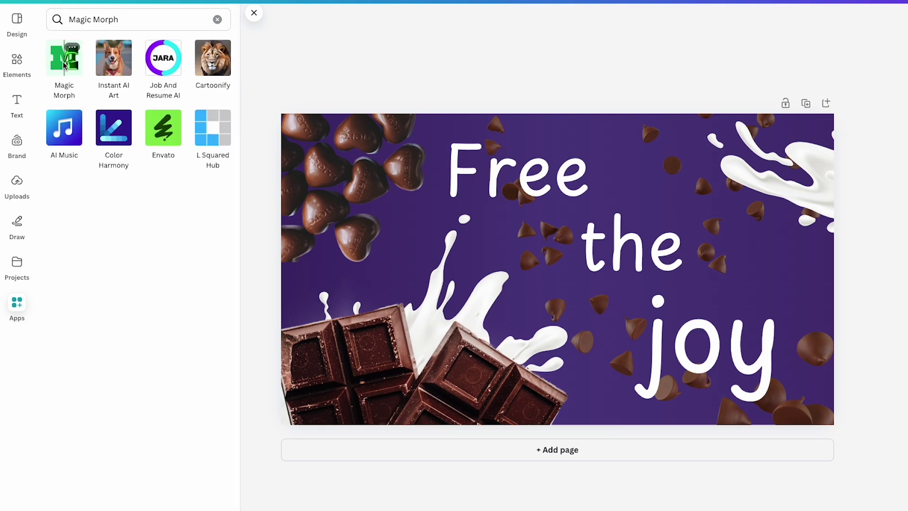
{"action": "left_click", "coordinate": [66, 97]}
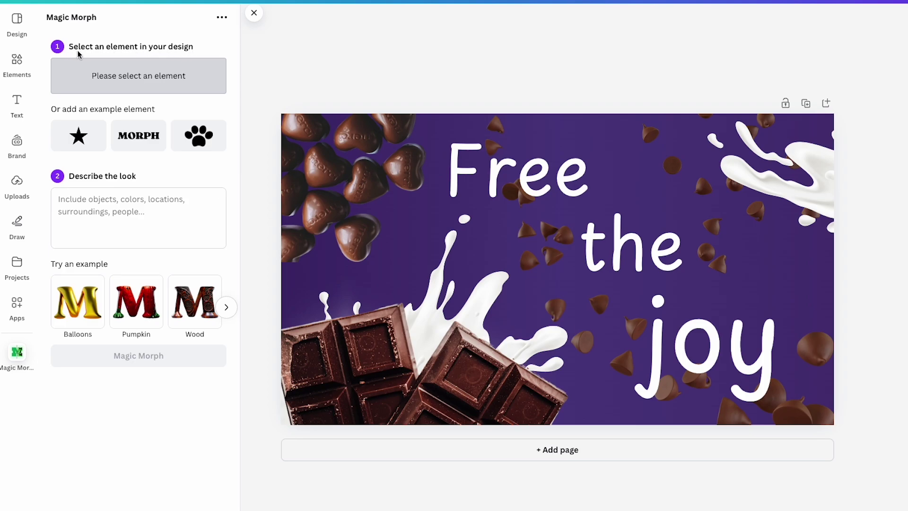
{"action": "left_click_drag", "start_coordinate": [247, 12], "coordinate": [432, 259]}
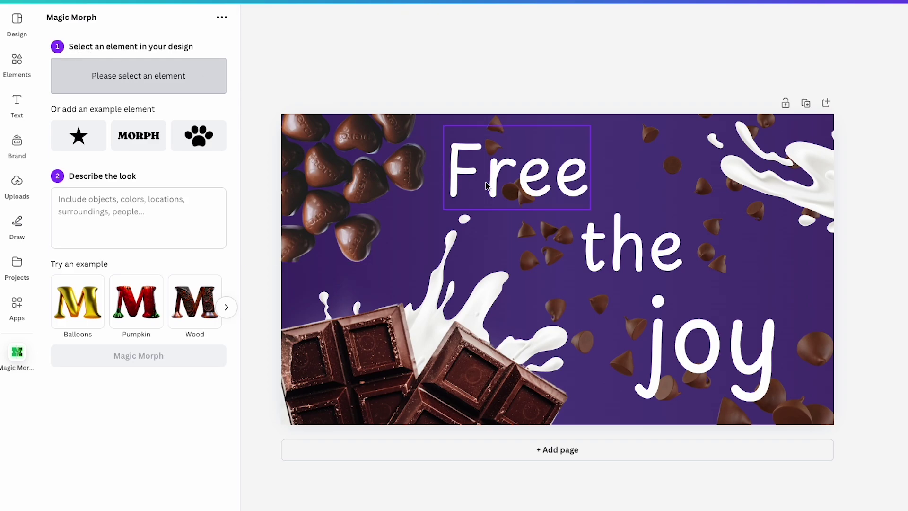
{"action": "left_click", "coordinate": [486, 183]}
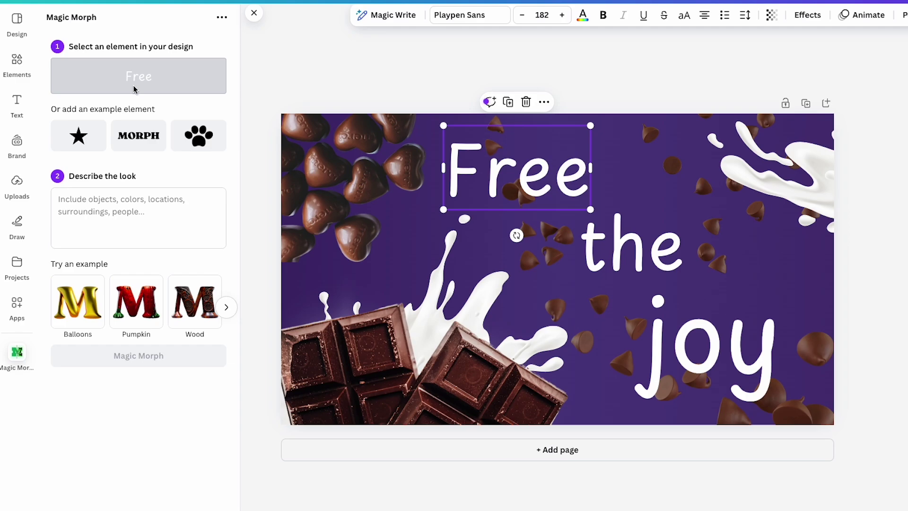
{"action": "left_click", "coordinate": [95, 206]}
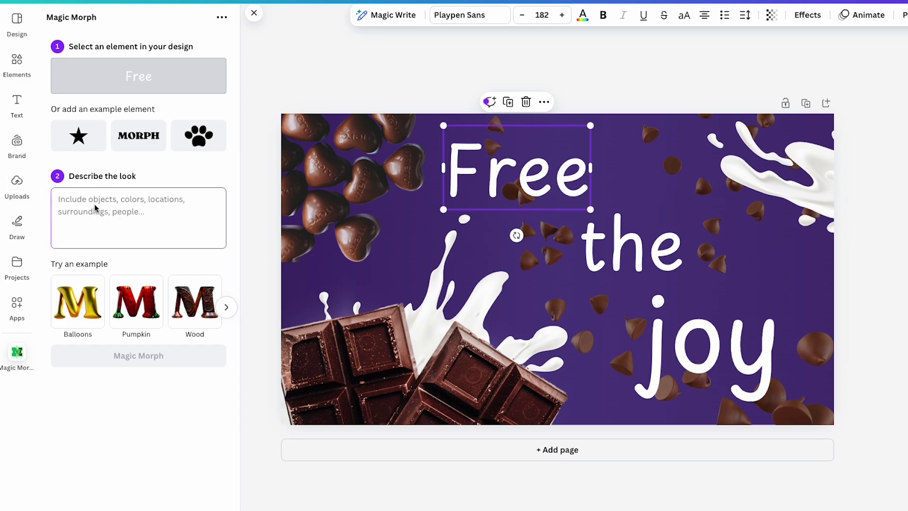
Step: Generate four Magic Morph versions of Free from the prompt 'Creamy milk splash'
{"action": "type", "text": "Creamy milk splash"}
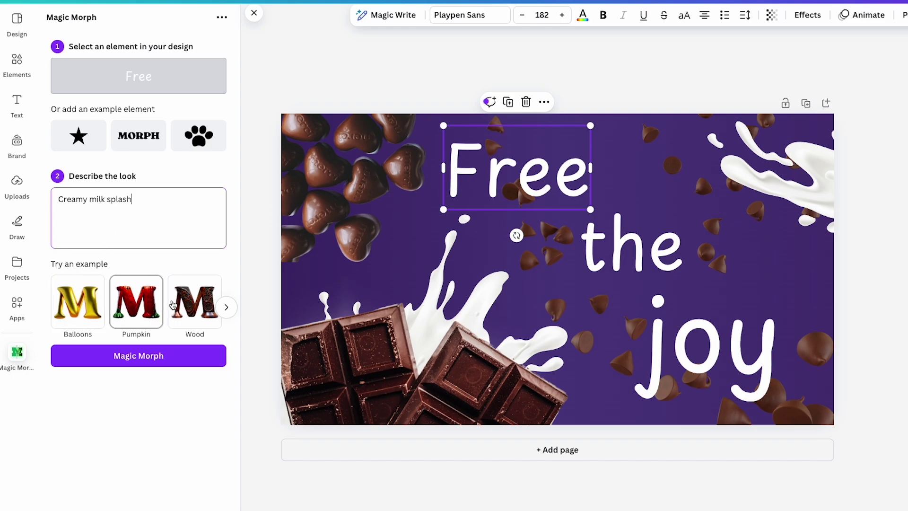
{"action": "left_click", "coordinate": [226, 308]}
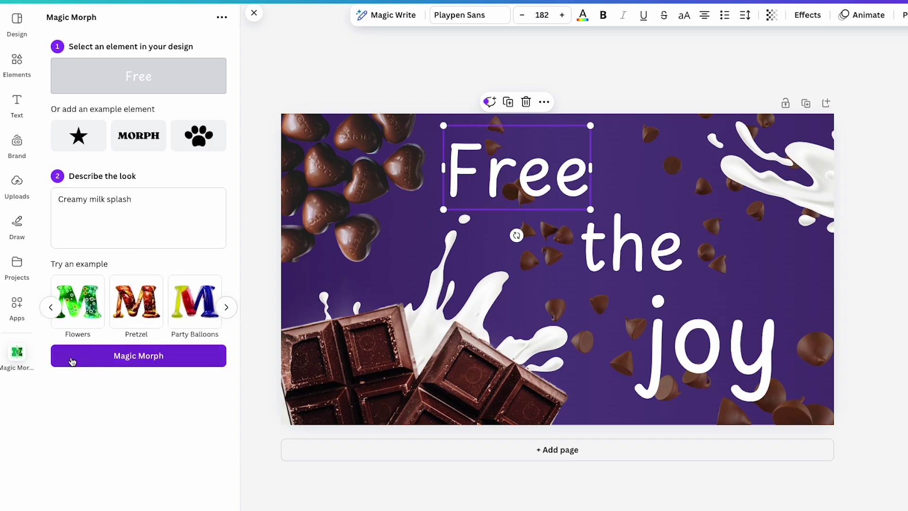
{"action": "left_click", "coordinate": [90, 360]}
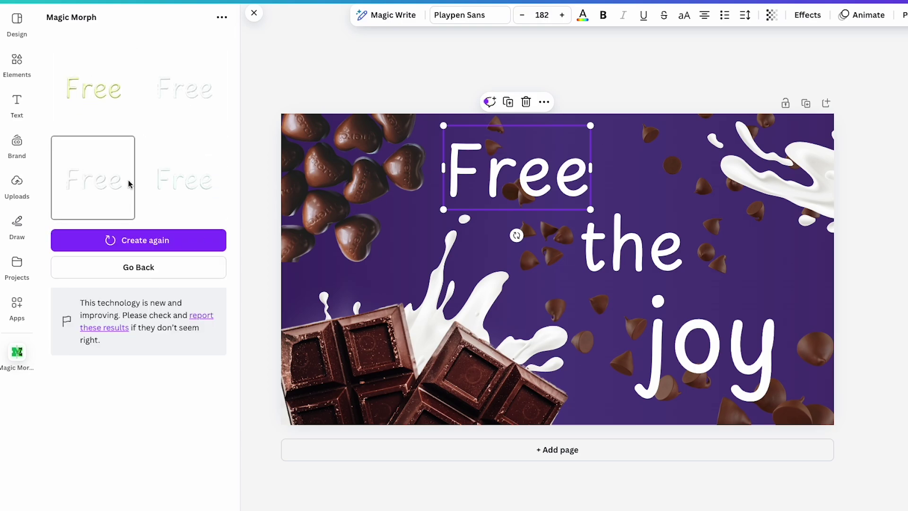
Step: Place an enlarged milk-splash Free over the slide's top, then load the word 'the' into Magic Morph
{"action": "left_click", "coordinate": [189, 101]}
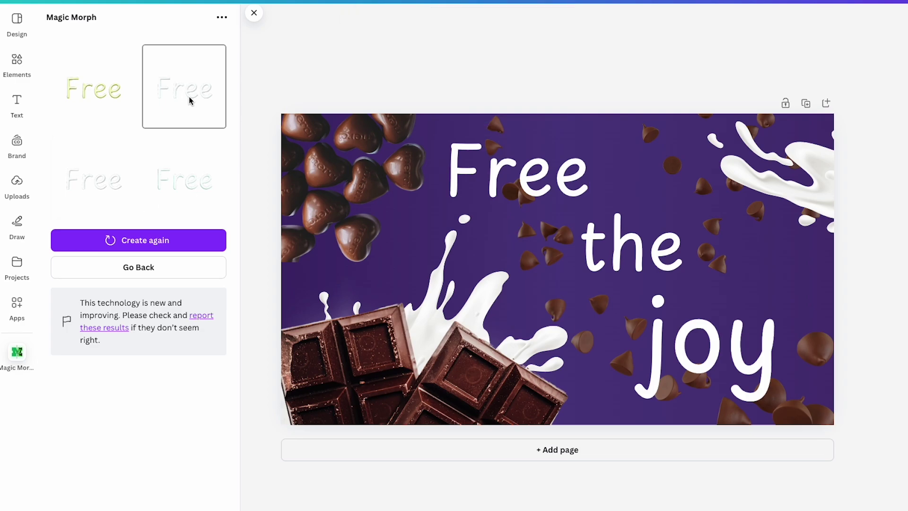
{"action": "left_click", "coordinate": [189, 100]}
{"action": "left_click_drag", "start_coordinate": [470, 206], "coordinate": [341, 106]}
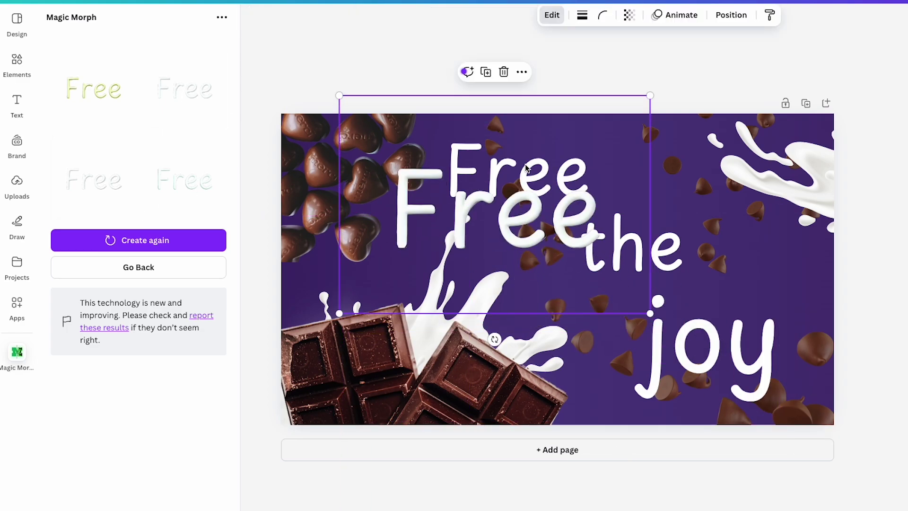
{"action": "left_click", "coordinate": [93, 183]}
{"action": "left_click_drag", "start_coordinate": [650, 314], "coordinate": [811, 432]}
{"action": "left_click_drag", "start_coordinate": [636, 346], "coordinate": [559, 183]}
{"action": "left_click_drag", "start_coordinate": [736, 293], "coordinate": [685, 263]}
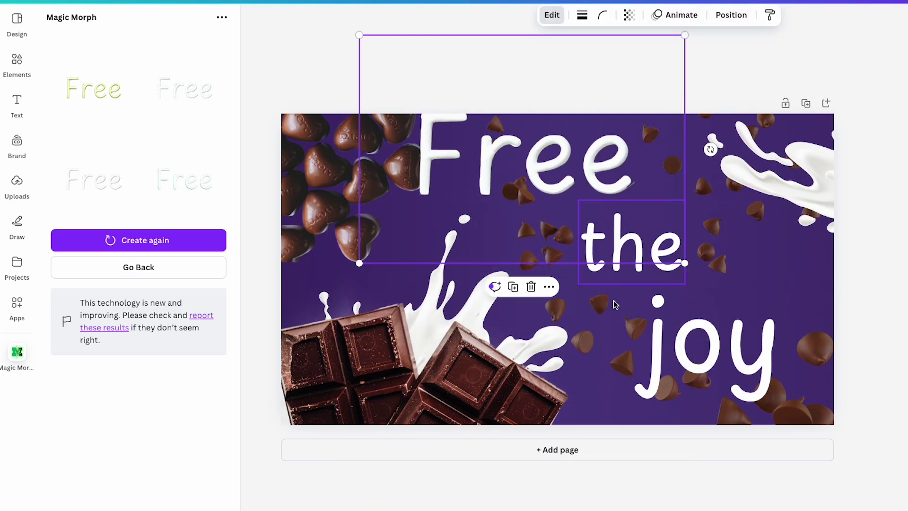
{"action": "left_click", "coordinate": [595, 278]}
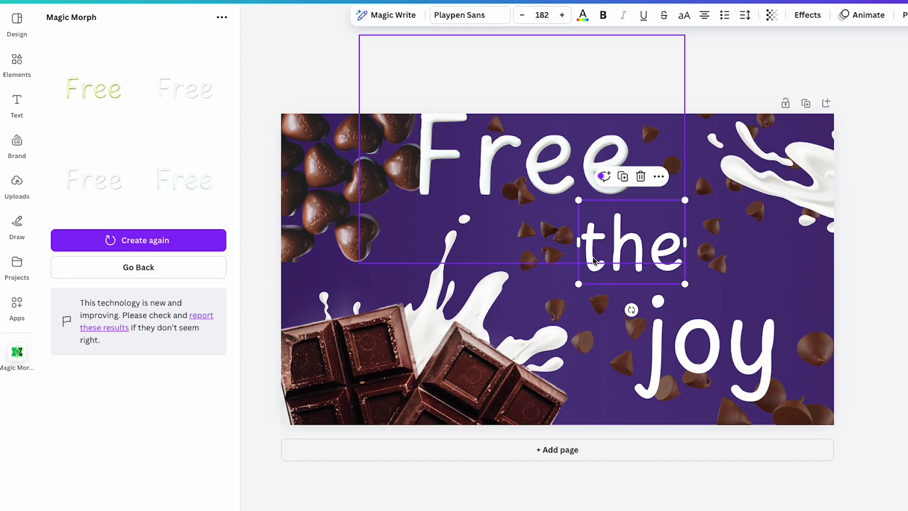
{"action": "left_click", "coordinate": [158, 267]}
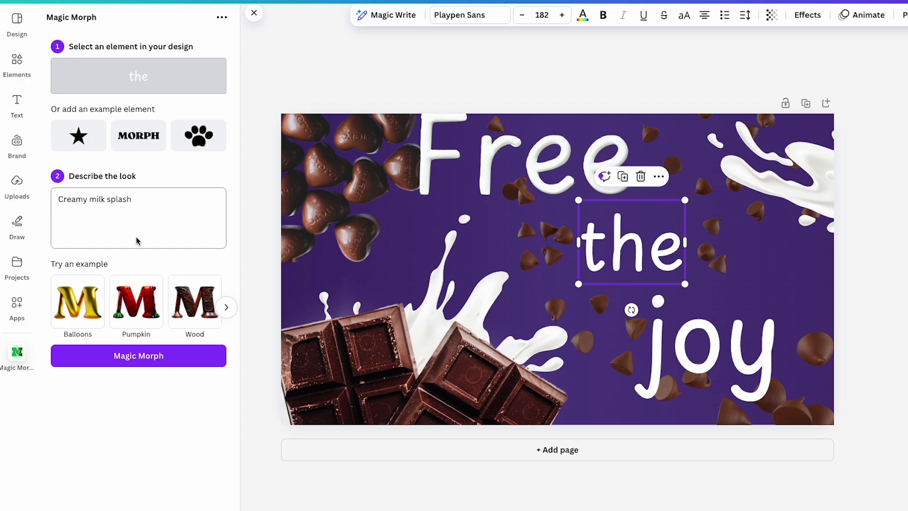
Step: Generate milk-splash versions of 'the' and place one on the slide
{"action": "left_click", "coordinate": [108, 361]}
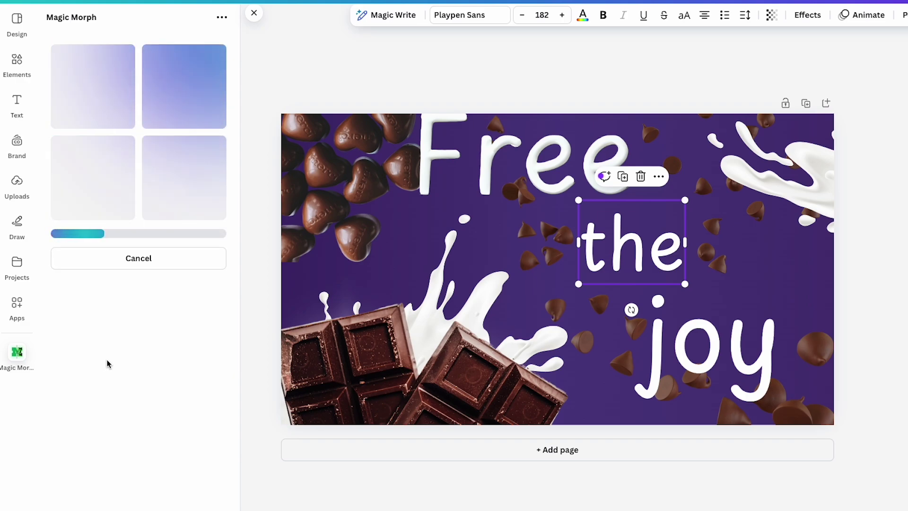
{"action": "left_click_drag", "start_coordinate": [92, 180], "coordinate": [486, 254]}
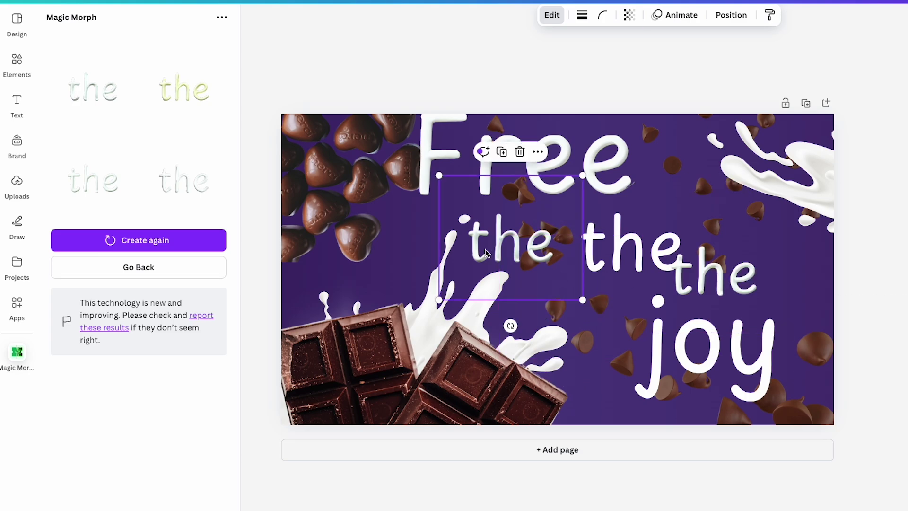
{"action": "left_click", "coordinate": [446, 138]}
Step: Morph joy, add the fourth version, and arrange joy and 'the' beneath Free
{"action": "left_click", "coordinate": [754, 378]}
{"action": "left_click", "coordinate": [100, 359]}
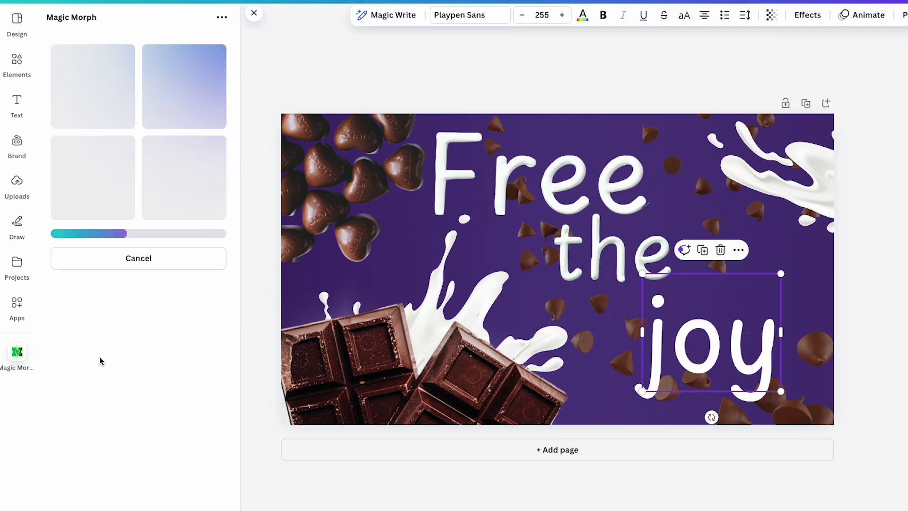
{"action": "left_click_drag", "start_coordinate": [93, 180], "coordinate": [110, 170]}
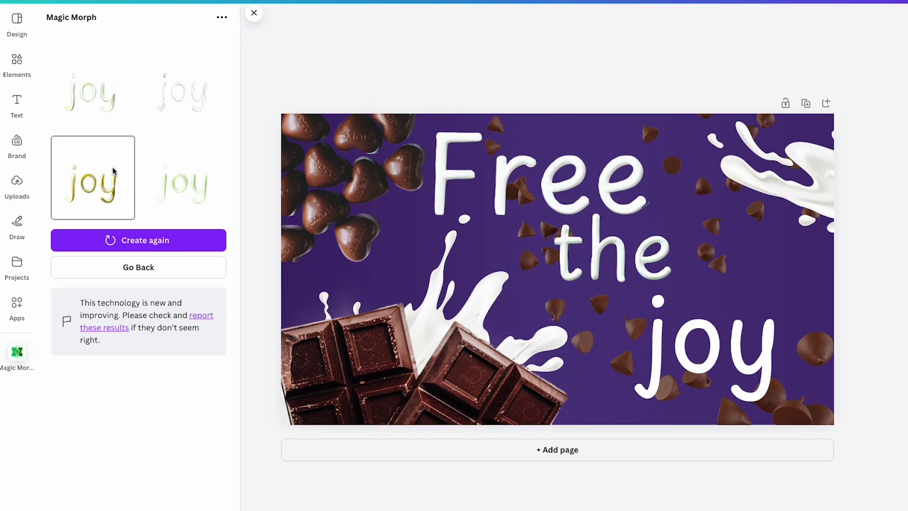
{"action": "left_click", "coordinate": [184, 245]}
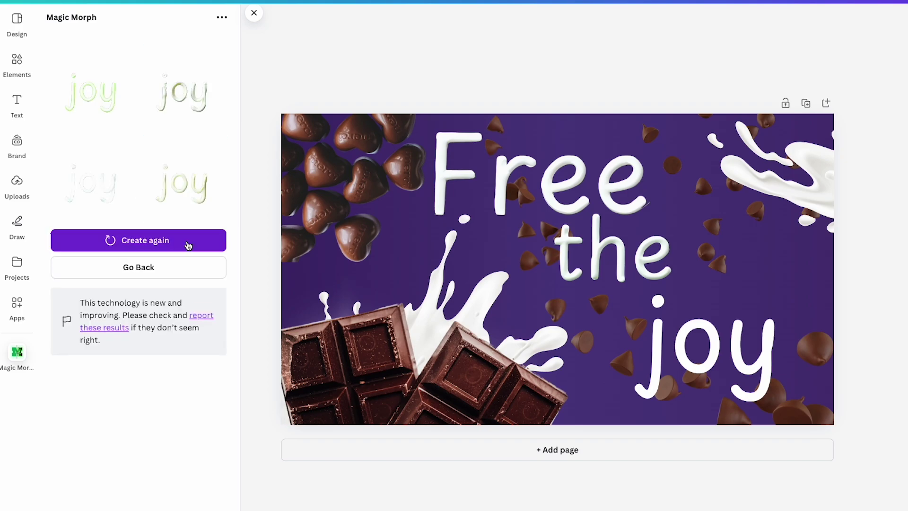
{"action": "left_click", "coordinate": [186, 188]}
{"action": "key", "text": "Escape"}
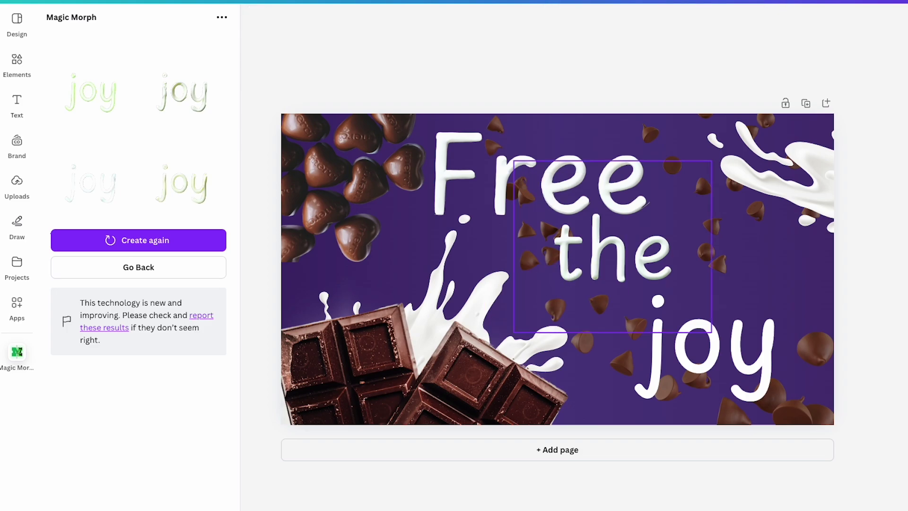
{"action": "left_click_drag", "start_coordinate": [540, 283], "coordinate": [773, 334]}
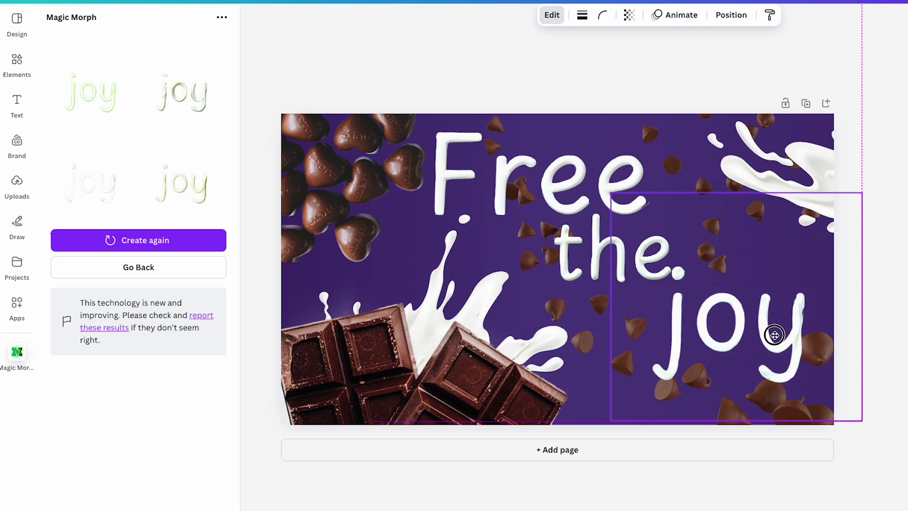
{"action": "left_click_drag", "start_coordinate": [842, 195], "coordinate": [843, 211]}
{"action": "left_click_drag", "start_coordinate": [757, 343], "coordinate": [763, 353]}
{"action": "left_click_drag", "start_coordinate": [569, 256], "coordinate": [558, 264]}
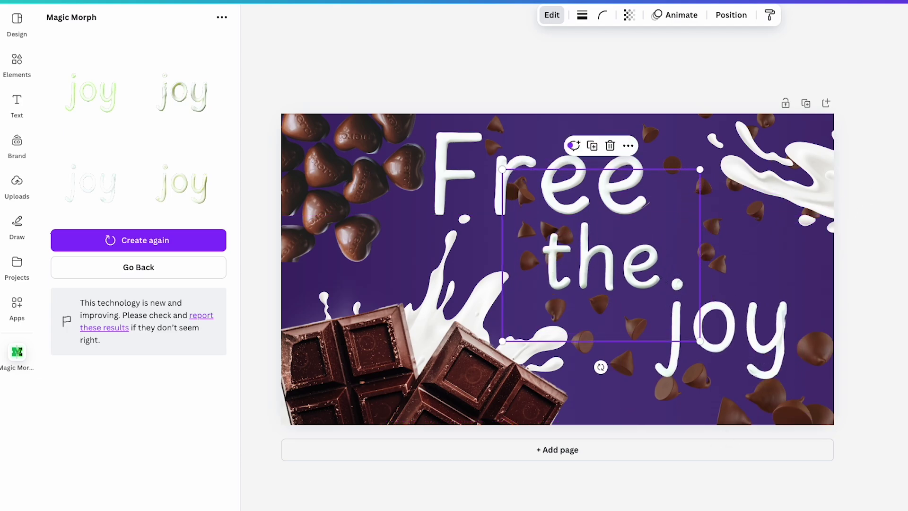
{"action": "key", "text": "Escape"}
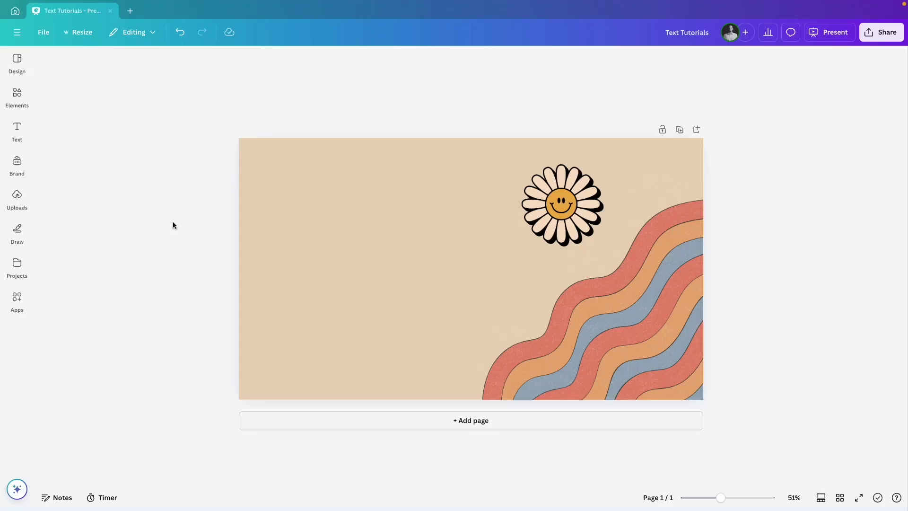
Step: Open the TypeGradient app from the Apps search
{"action": "left_click", "coordinate": [17, 298]}
{"action": "left_click", "coordinate": [94, 59]}
{"action": "type", "text": "typegr"}
{"action": "left_click", "coordinate": [50, 98]}
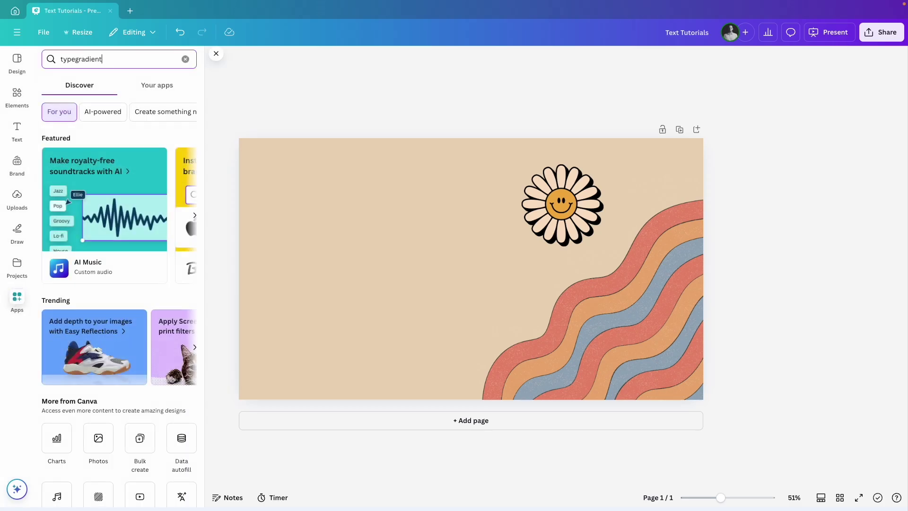
{"action": "left_click", "coordinate": [50, 97]}
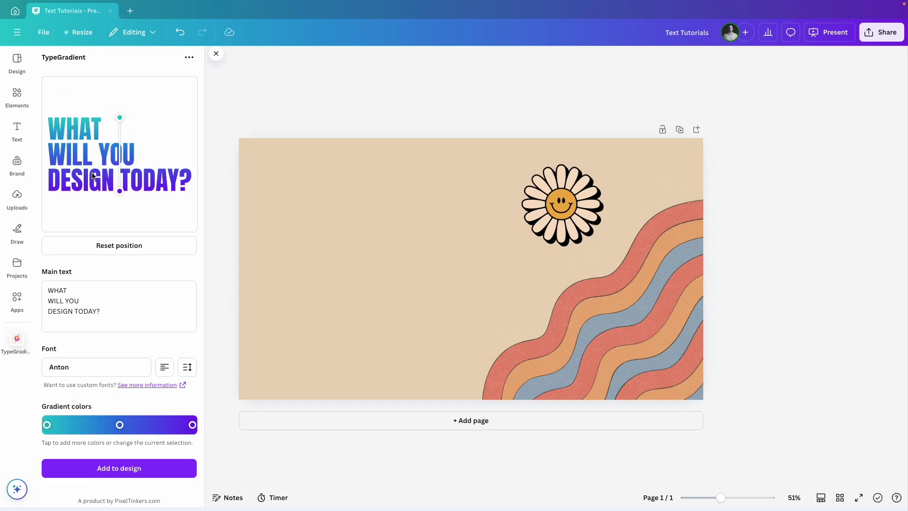
Step: Replace the sample text with DREAM BIG / THE REST / WILL / FOLLOW on four lines
{"action": "left_click", "coordinate": [116, 308]}
{"action": "key", "text": "ctrl+a"}
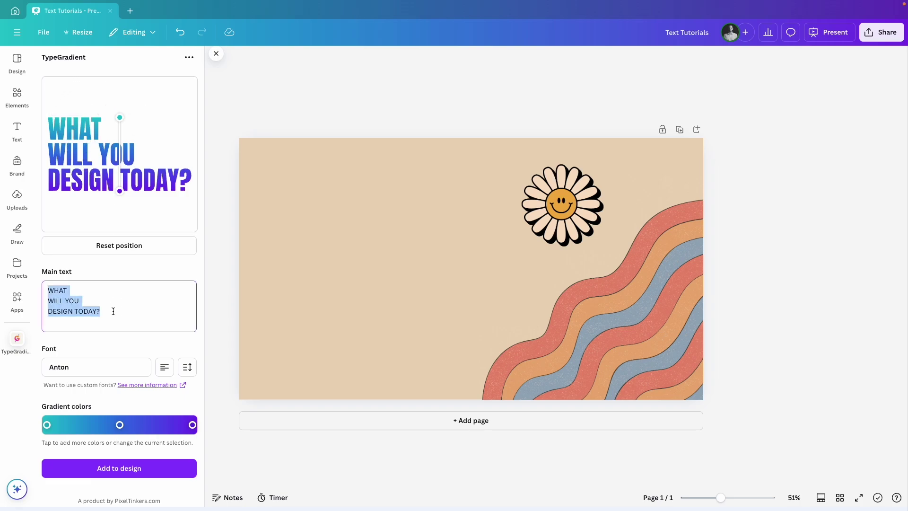
{"action": "type", "text": "DREAM BIG"}
{"action": "key", "text": "Return"}
{"action": "type", "text": "THE REST"}
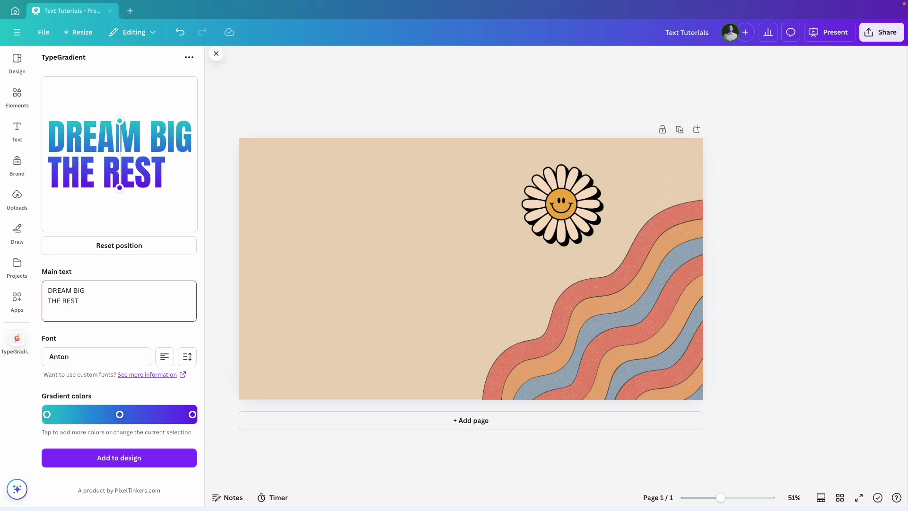
{"action": "key", "text": "Return"}
{"action": "type", "text": "WILL"}
{"action": "key", "text": "Return"}
{"action": "type", "text": "FOLLOW"}
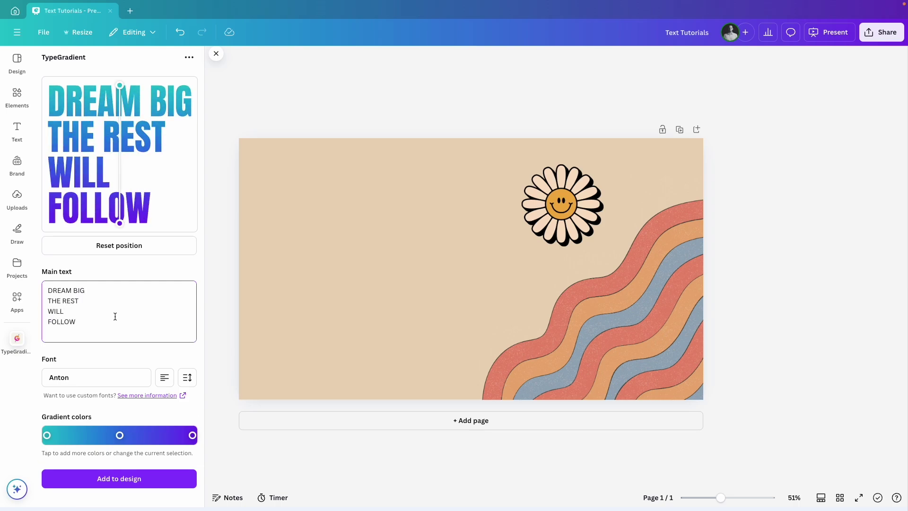
Step: Cycle the alignment back to left and set the line height to -4
{"action": "scroll", "coordinate": [115, 315], "scroll_direction": "down", "scroll_amount": 1}
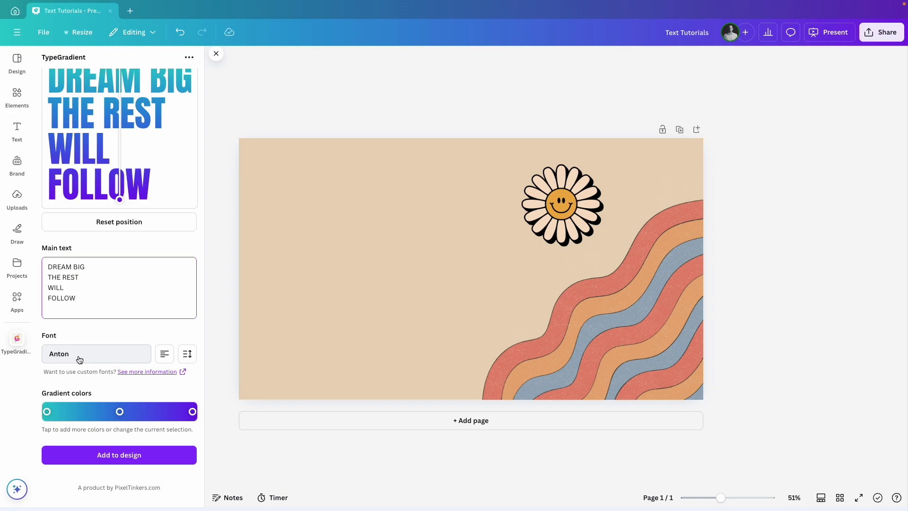
{"action": "left_click", "coordinate": [163, 357]}
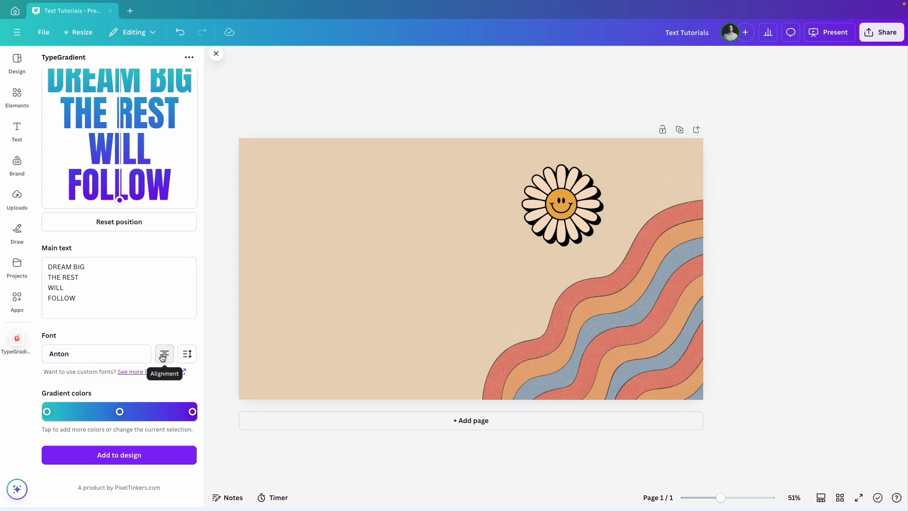
{"action": "left_click", "coordinate": [163, 357]}
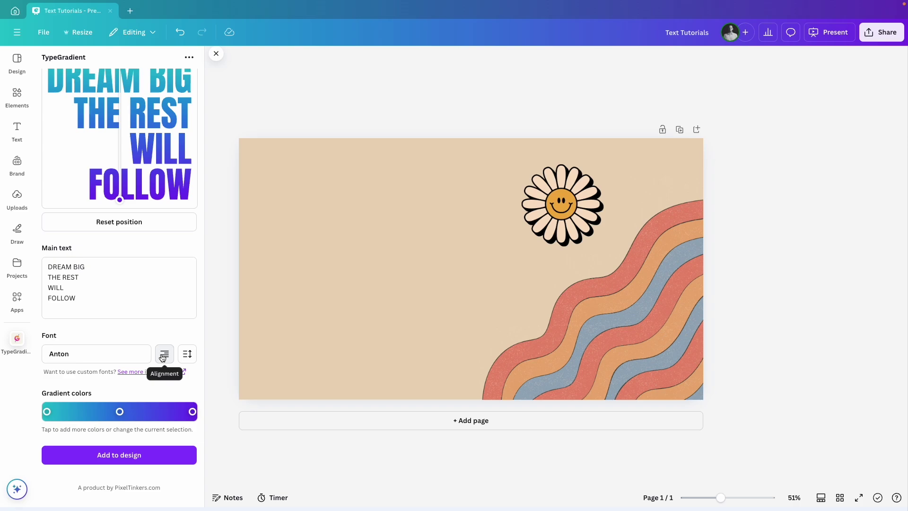
{"action": "left_click", "coordinate": [163, 357]}
{"action": "left_click", "coordinate": [187, 358]}
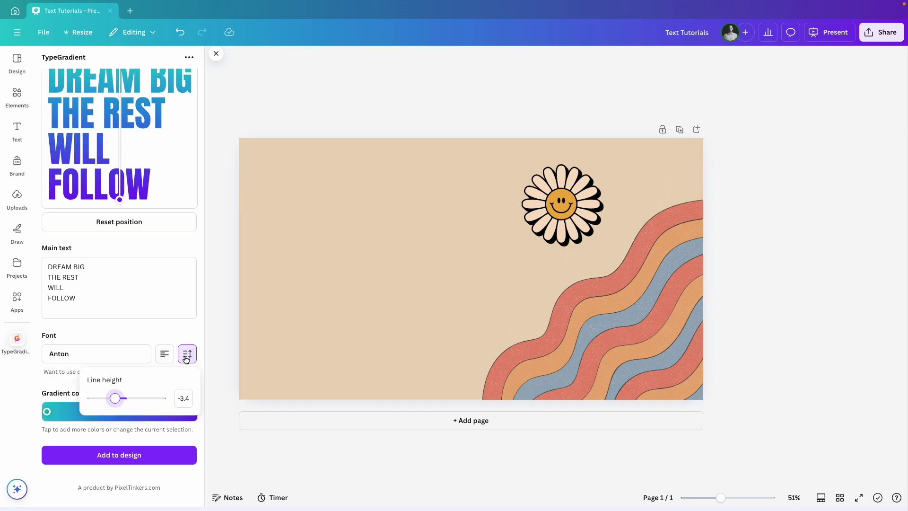
{"action": "left_click_drag", "start_coordinate": [114, 403], "coordinate": [114, 402]}
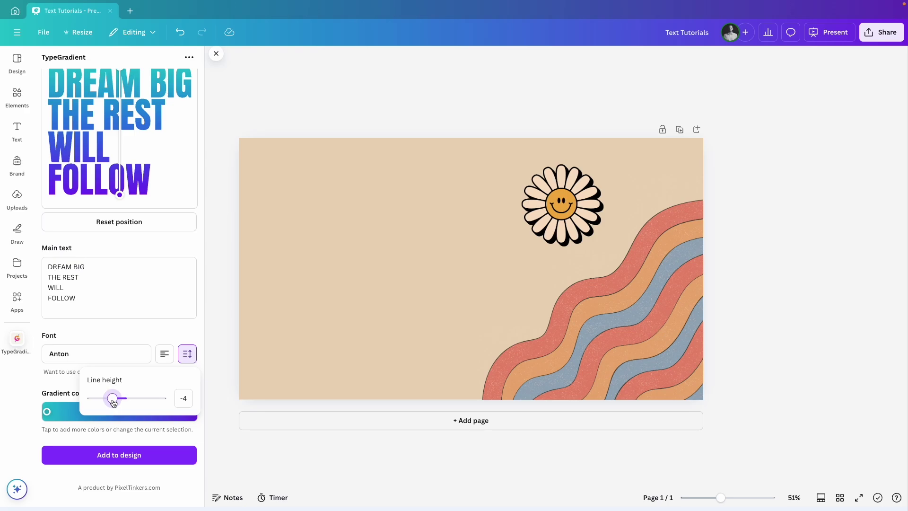
{"action": "left_click", "coordinate": [113, 330]}
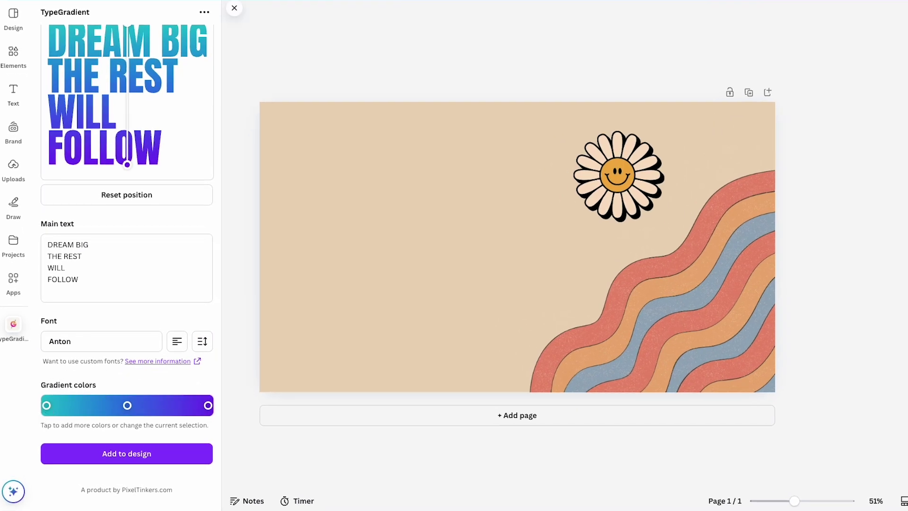
Step: Move the first gradient stop inward and recolour it to a softer muted blue
{"action": "mouse_move", "coordinate": [47, 406]}
{"action": "left_mouse_down"}
{"action": "mouse_move", "coordinate": [83, 406]}
{"action": "mouse_move", "coordinate": [61, 406]}
{"action": "left_mouse_up"}
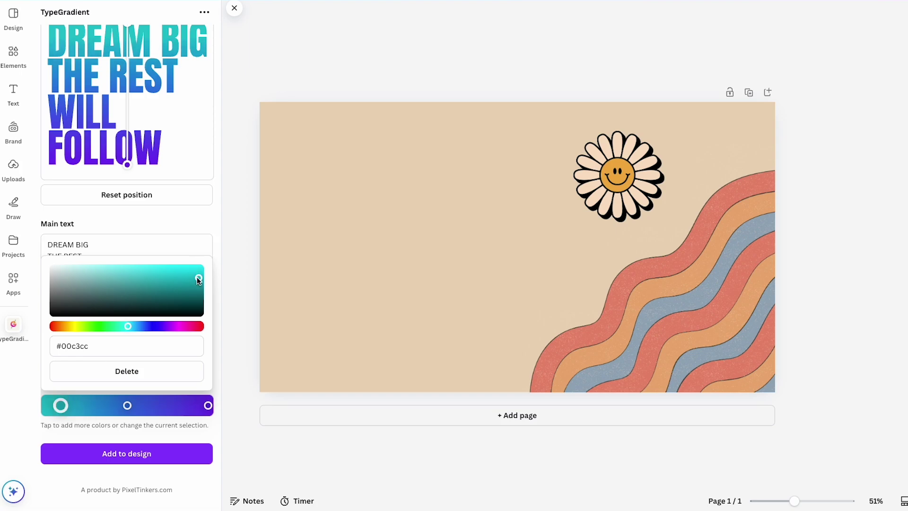
{"action": "left_click_drag", "start_coordinate": [197, 277], "coordinate": [159, 281]}
{"action": "left_click", "coordinate": [110, 345]}
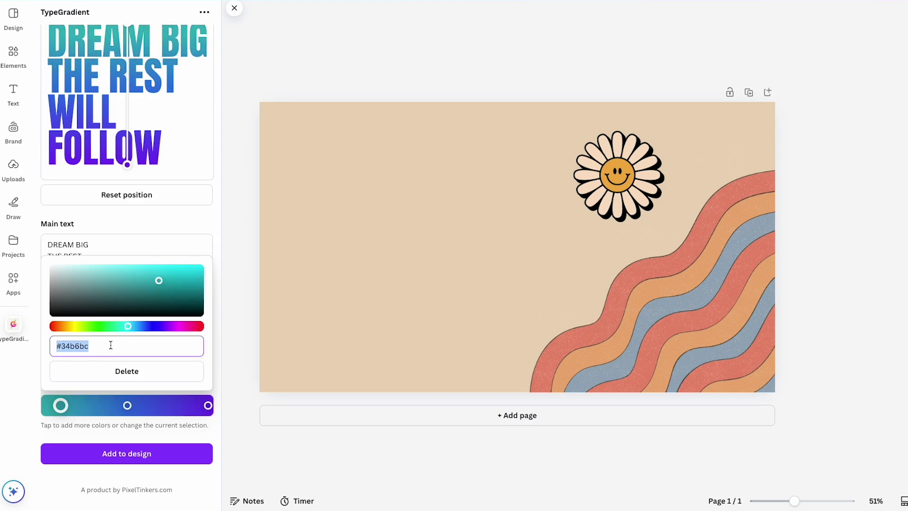
{"action": "key", "text": "ctrl+v"}
{"action": "left_click", "coordinate": [182, 223]}
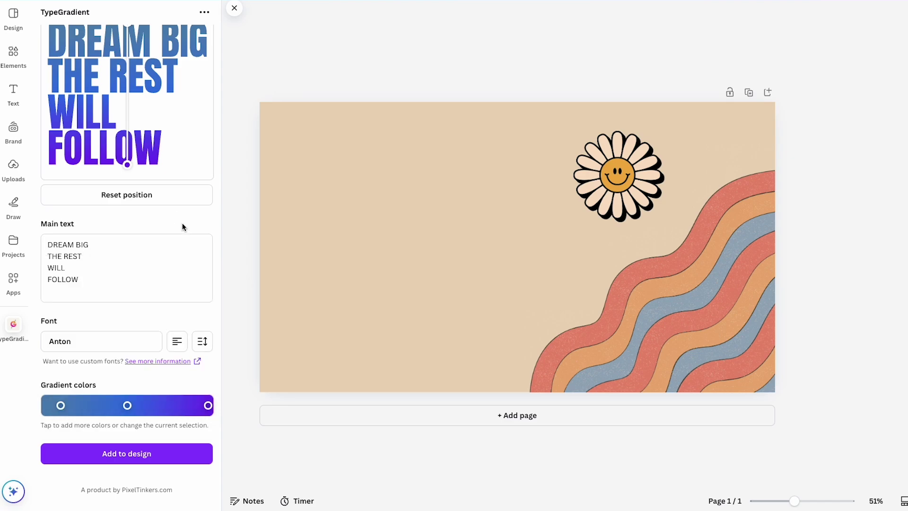
Step: Add a new gradient stop, then set the stops to orange #eca857 and red #e56750
{"action": "left_click", "coordinate": [91, 408]}
{"action": "left_click", "coordinate": [127, 407]}
{"action": "left_click", "coordinate": [107, 348]}
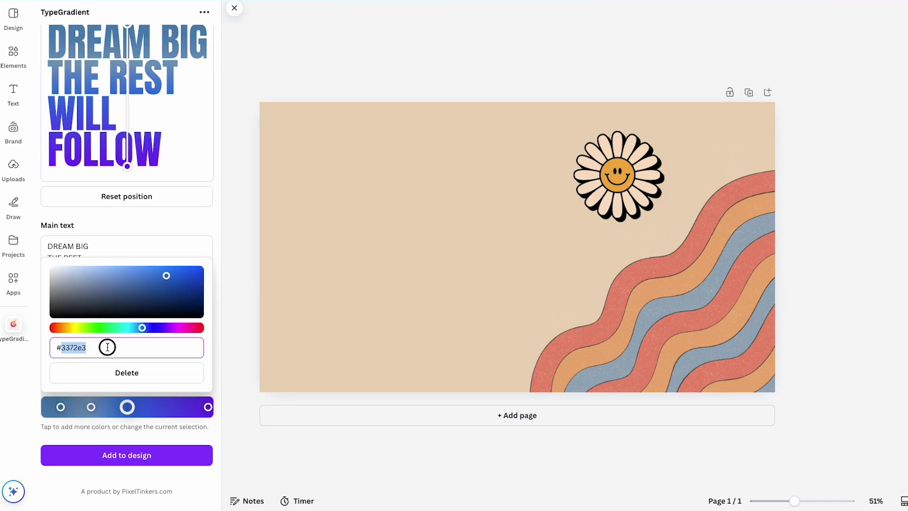
{"action": "type", "text": "#eca857"}
{"action": "left_click", "coordinate": [208, 407]}
{"action": "left_click", "coordinate": [136, 354]}
{"action": "type", "text": "#e56750"}
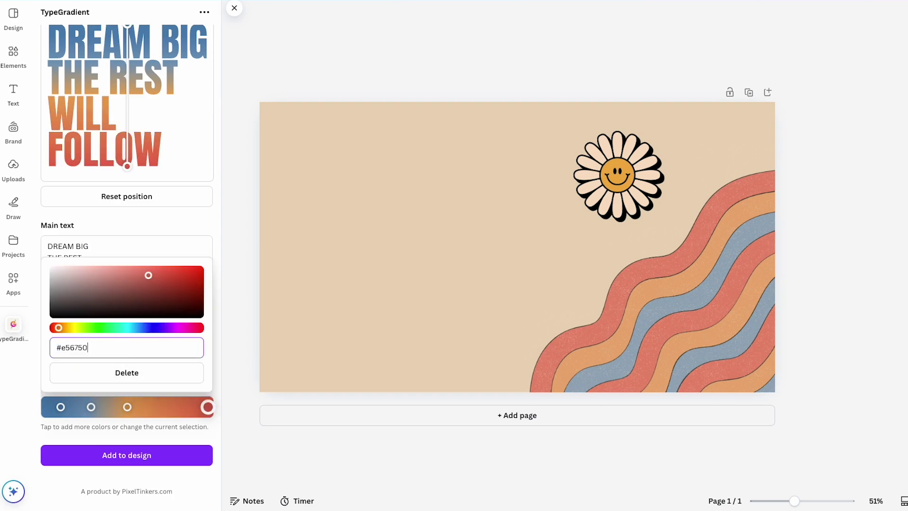
{"action": "left_click", "coordinate": [177, 223]}
Step: Reposition the stops: orange further along, second blue nudged, and red pulled inward
{"action": "left_click_drag", "start_coordinate": [127, 406], "coordinate": [157, 405]}
{"action": "left_click_drag", "start_coordinate": [91, 407], "coordinate": [95, 407]}
{"action": "left_click_drag", "start_coordinate": [208, 407], "coordinate": [199, 407]}
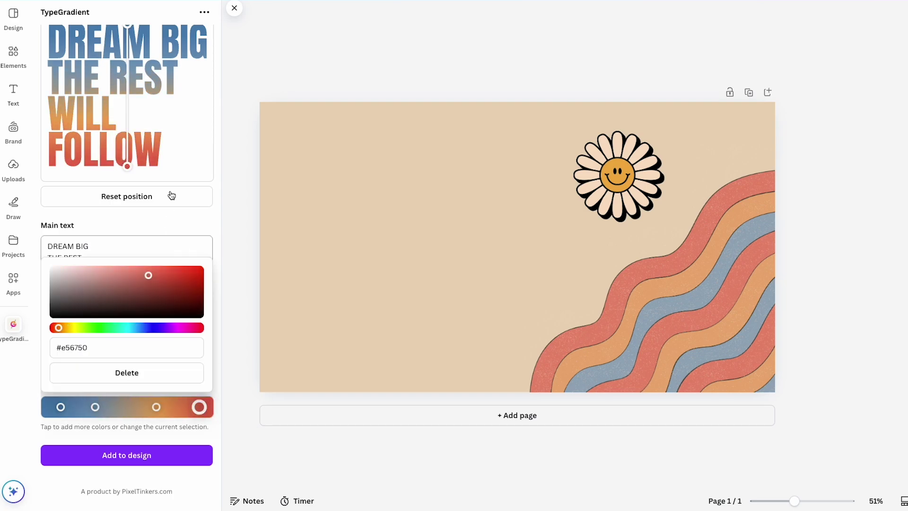
{"action": "left_click", "coordinate": [178, 223]}
{"action": "scroll", "coordinate": [177, 219], "scroll_direction": "up", "scroll_amount": 1}
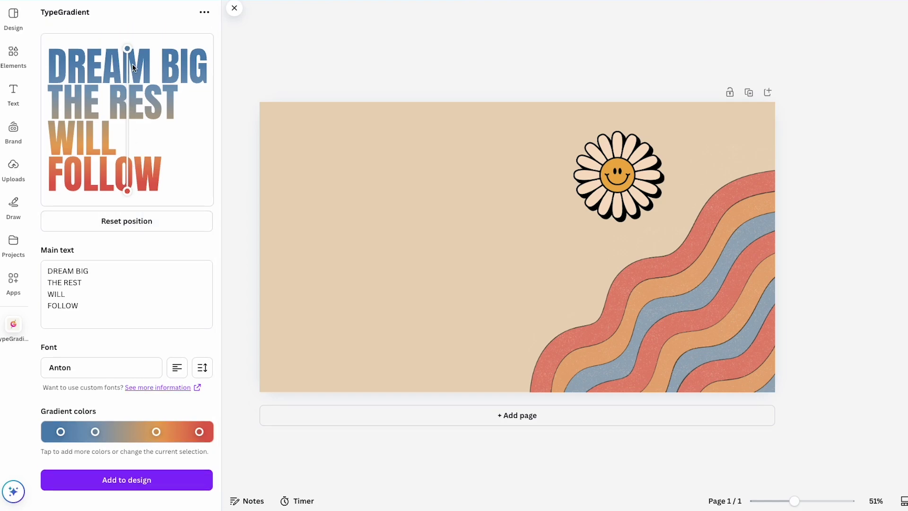
Step: Angle the gradient diagonally from near DREAM's D down to under FOLL
{"action": "left_click_drag", "start_coordinate": [128, 50], "coordinate": [72, 48]}
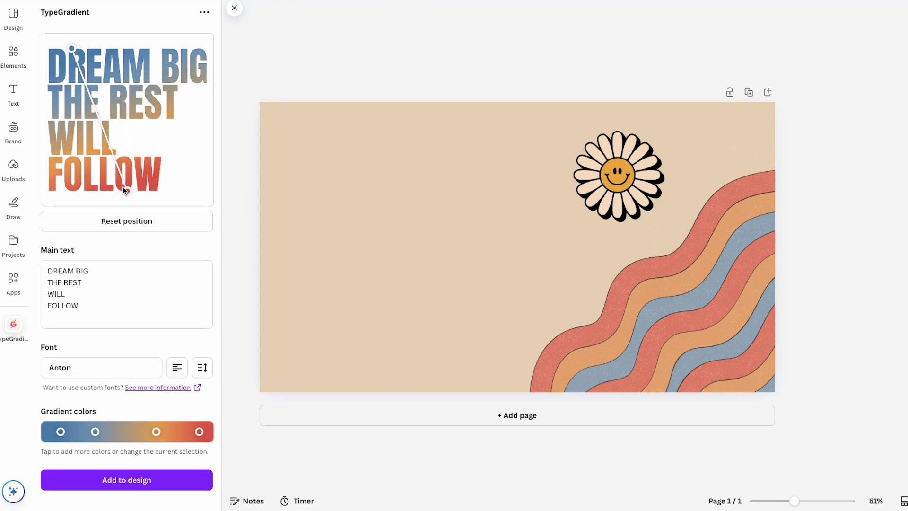
{"action": "left_click_drag", "start_coordinate": [128, 191], "coordinate": [151, 189]}
{"action": "left_click_drag", "start_coordinate": [72, 47], "coordinate": [102, 48]}
{"action": "left_click_drag", "start_coordinate": [151, 189], "coordinate": [85, 186]}
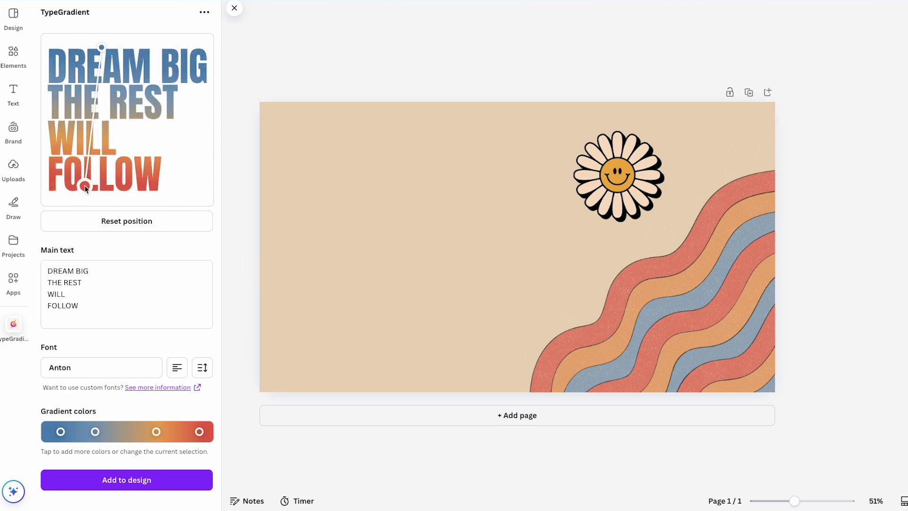
{"action": "left_click_drag", "start_coordinate": [102, 48], "coordinate": [122, 47]}
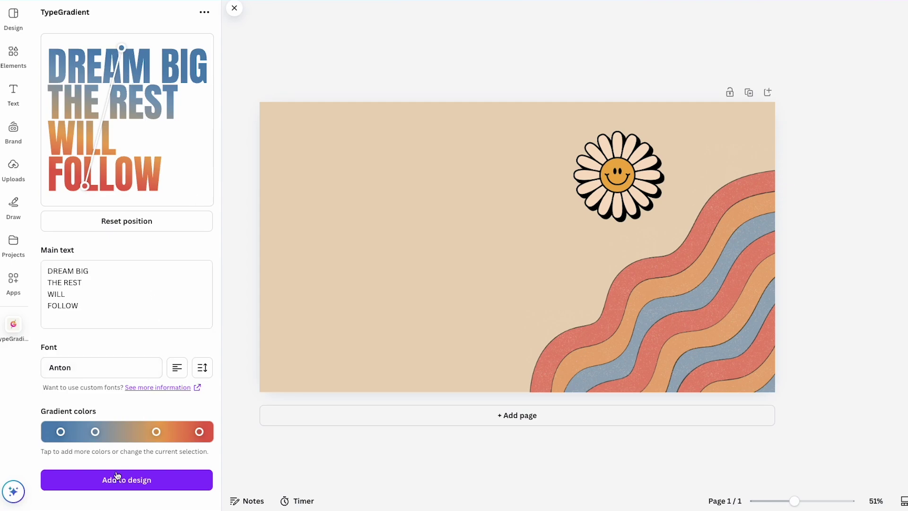
Step: Add the DREAM BIG gradient text to the slide, moving it up-left and enlarging it
{"action": "left_click", "coordinate": [136, 487]}
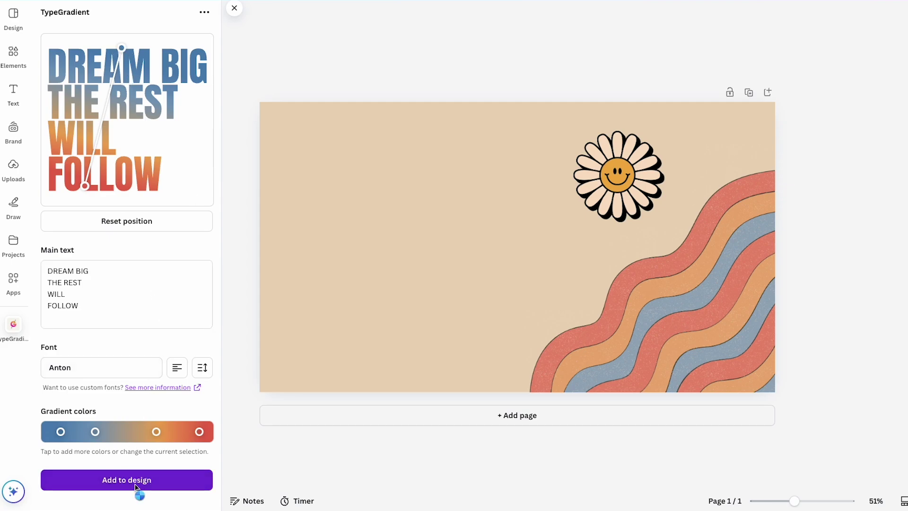
{"action": "left_click_drag", "start_coordinate": [464, 260], "coordinate": [300, 210]}
{"action": "left_click_drag", "start_coordinate": [418, 256], "coordinate": [535, 363]}
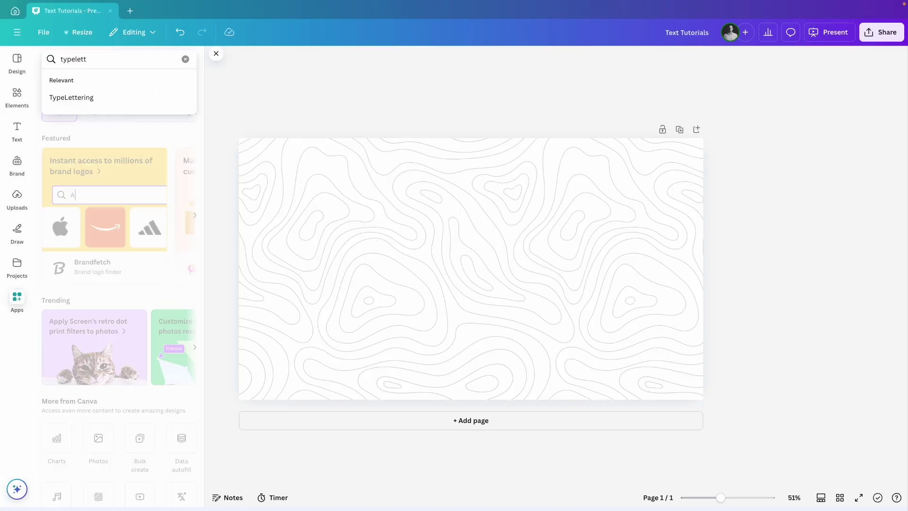
Step: Open the TypeLettering app and choose the Stacked Neon lettering template
{"action": "left_click", "coordinate": [105, 96]}
{"action": "left_click", "coordinate": [51, 98]}
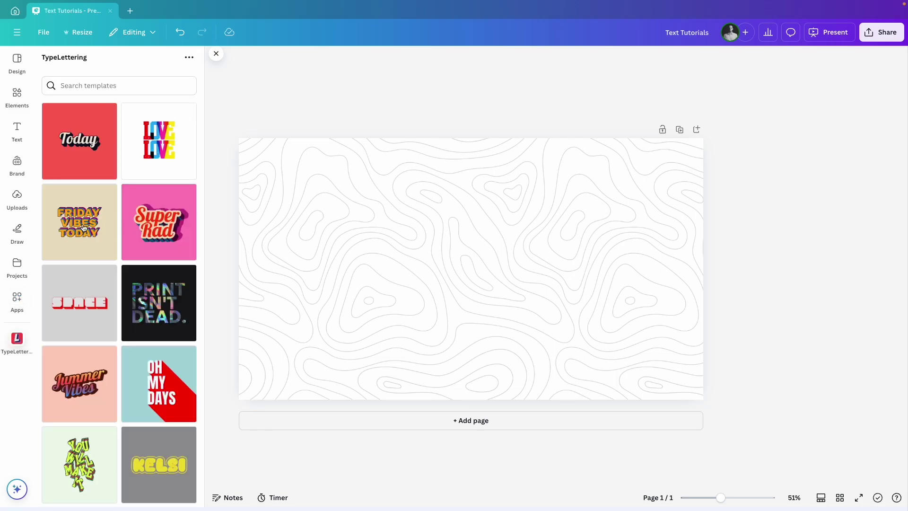
{"action": "scroll", "coordinate": [172, 262], "scroll_direction": "down", "scroll_amount": 2}
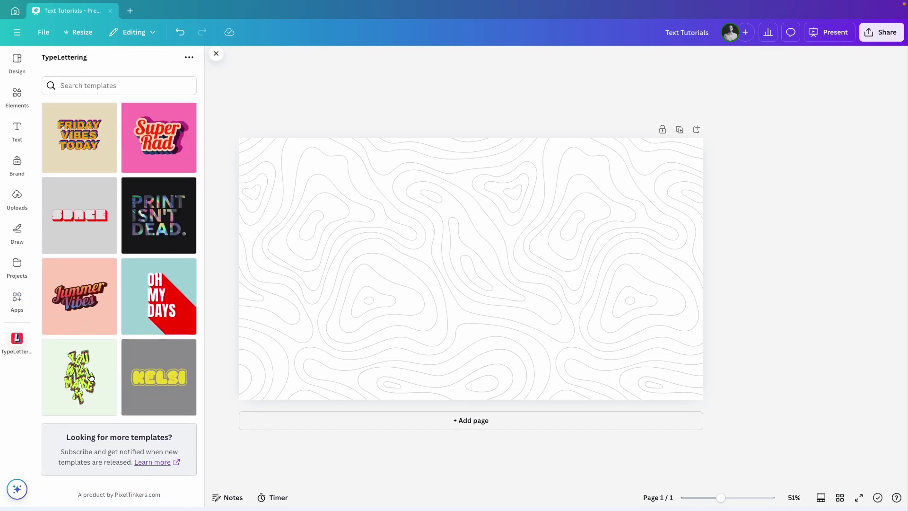
{"action": "scroll", "coordinate": [83, 374], "scroll_direction": "down", "scroll_amount": 1}
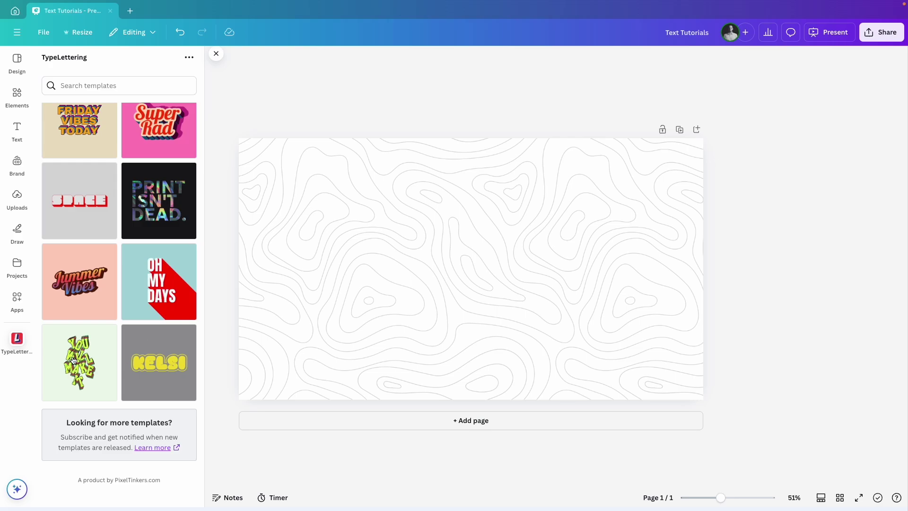
{"action": "left_click", "coordinate": [73, 361]}
Step: Replace the main text with OH, OK and BUT on three lines
{"action": "left_click_drag", "start_coordinate": [54, 159], "coordinate": [66, 148]}
{"action": "type", "text": "OH"}
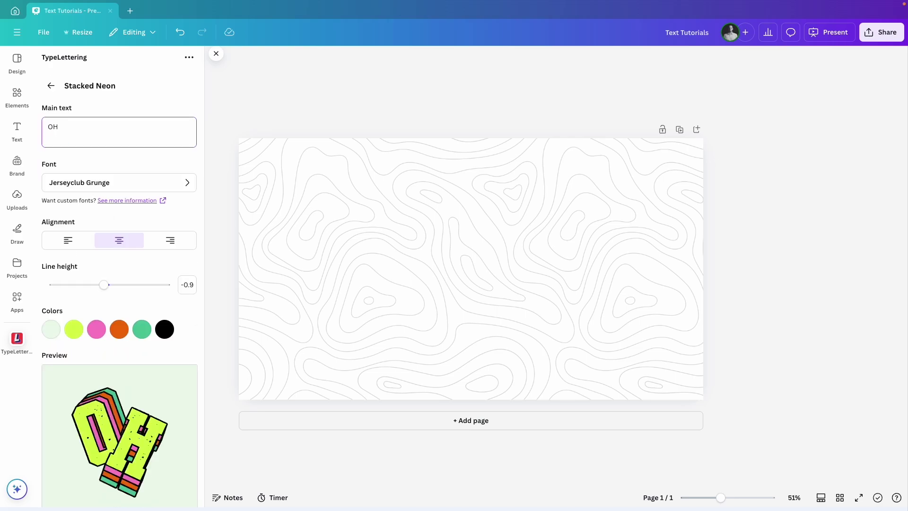
{"action": "key", "text": "Return"}
{"action": "type", "text": "OK"}
{"action": "key", "text": "Return"}
{"action": "type", "text": "BUT"}
Step: Keep the Jerseyclub Grunge font and tighten the line height to -1.2
{"action": "left_click", "coordinate": [135, 211]}
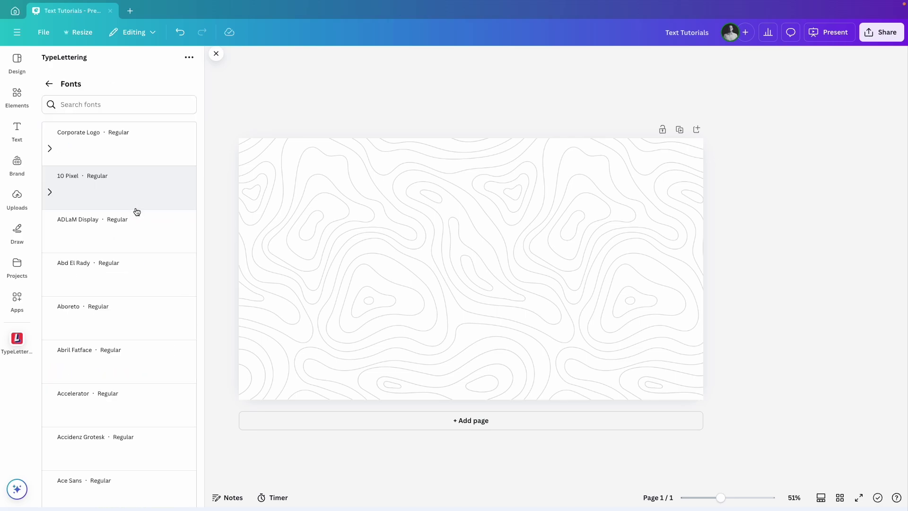
{"action": "left_click", "coordinate": [50, 86]}
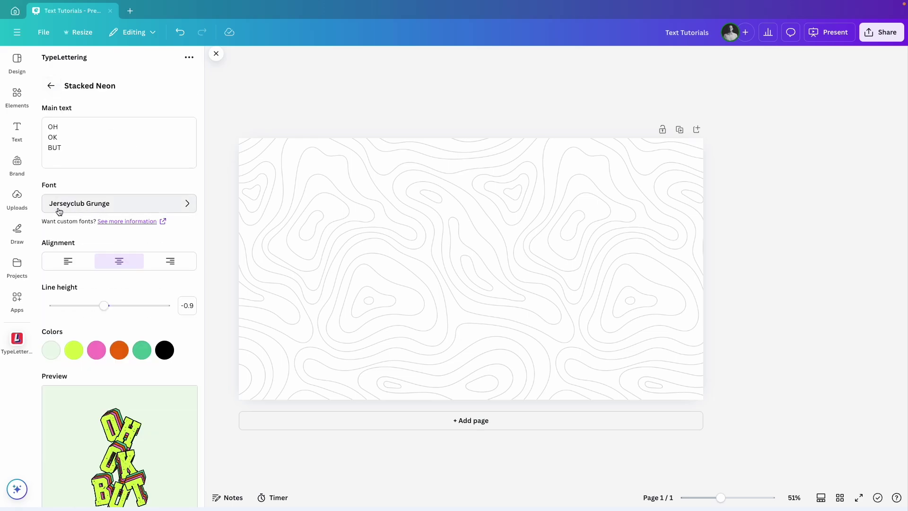
{"action": "scroll", "coordinate": [98, 240], "scroll_direction": "down", "scroll_amount": 2}
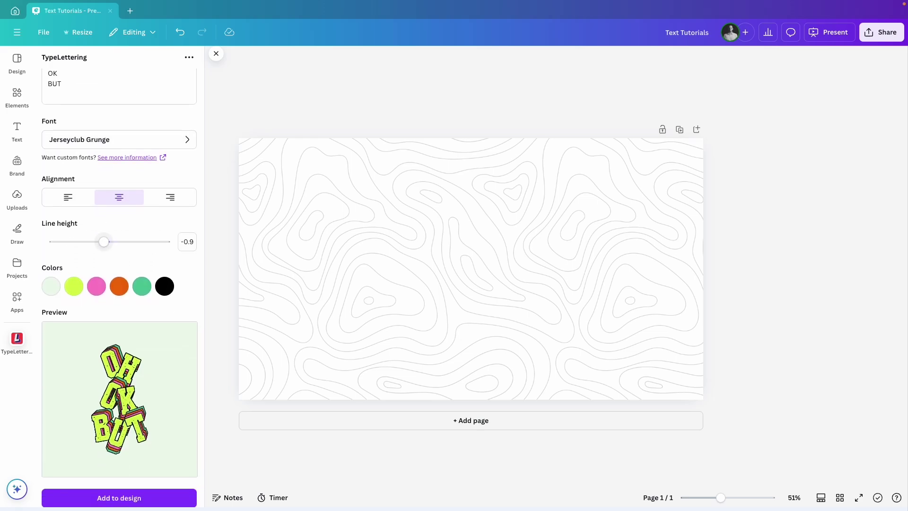
{"action": "left_click_drag", "start_coordinate": [100, 241], "coordinate": [101, 244]}
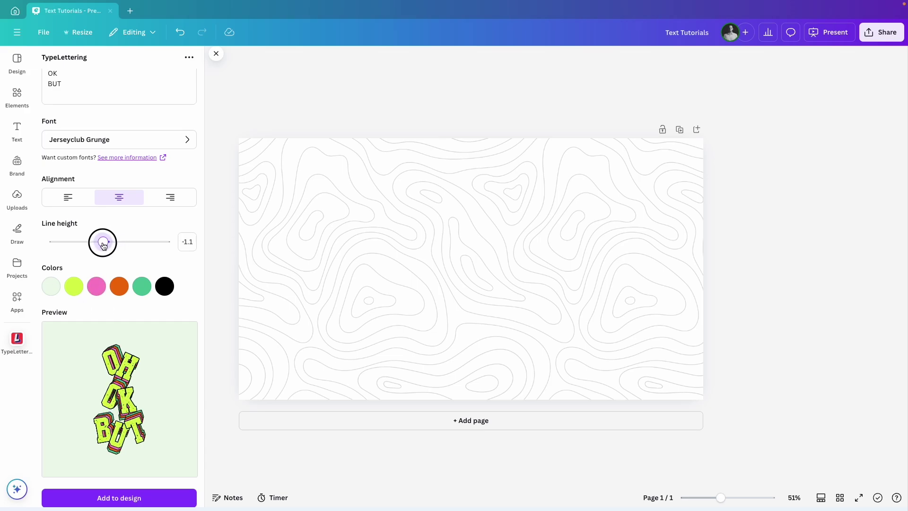
{"action": "left_click_drag", "start_coordinate": [104, 246], "coordinate": [103, 246]}
{"action": "scroll", "coordinate": [100, 256], "scroll_direction": "down", "scroll_amount": 1}
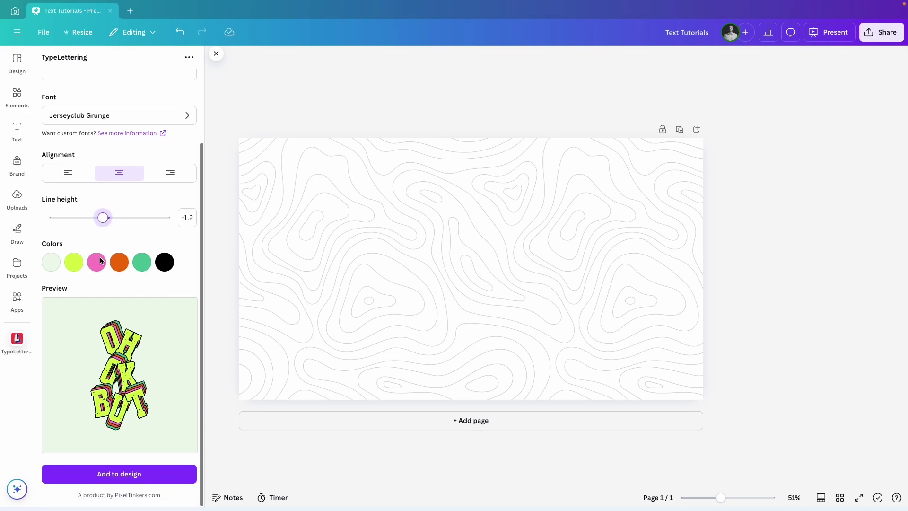
{"action": "left_click", "coordinate": [51, 263]}
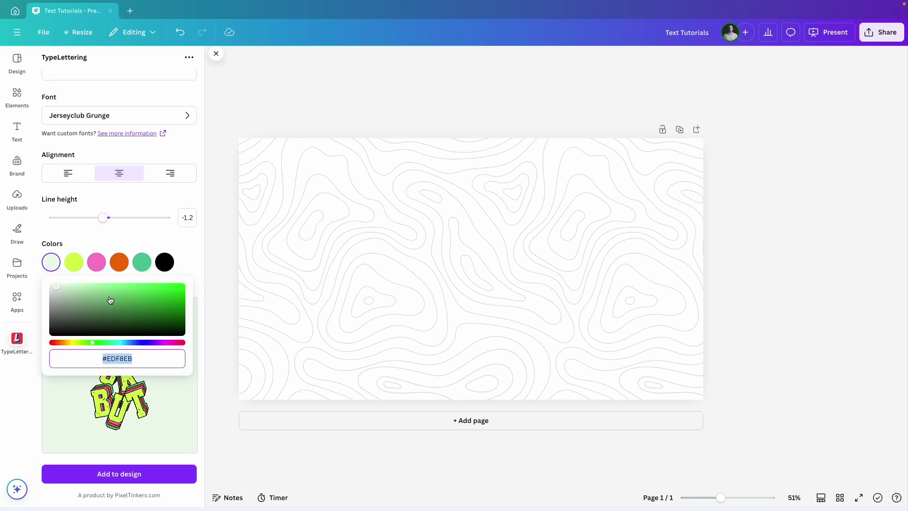
Step: Lighten the first lettering colour to white and set the lime one to #FFFFFA
{"action": "left_click_drag", "start_coordinate": [110, 299], "coordinate": [45, 282]}
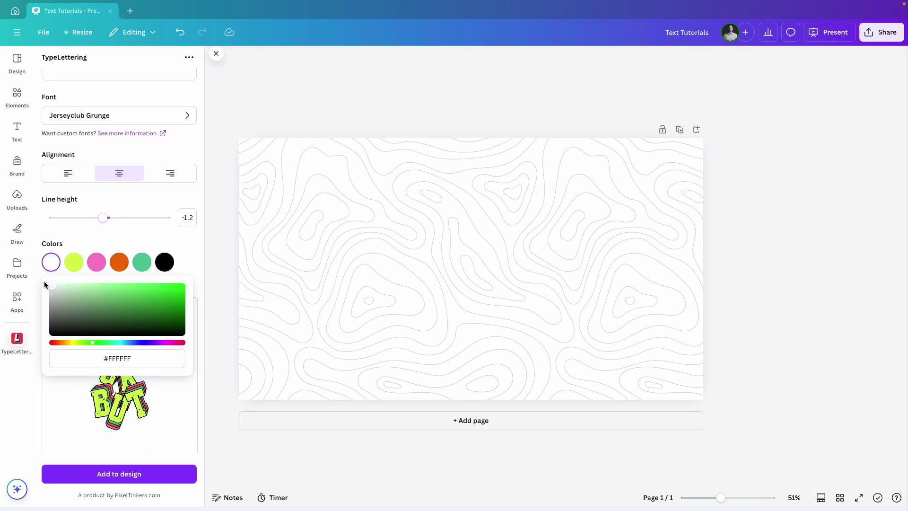
{"action": "left_click", "coordinate": [81, 240]}
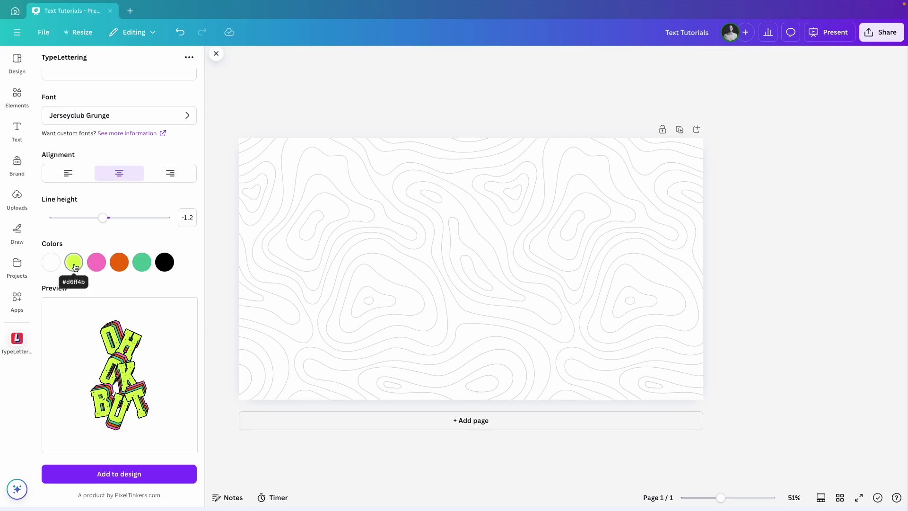
{"action": "left_click", "coordinate": [74, 262]}
{"action": "type", "text": "#FFFFFA"}
{"action": "left_click", "coordinate": [105, 245]}
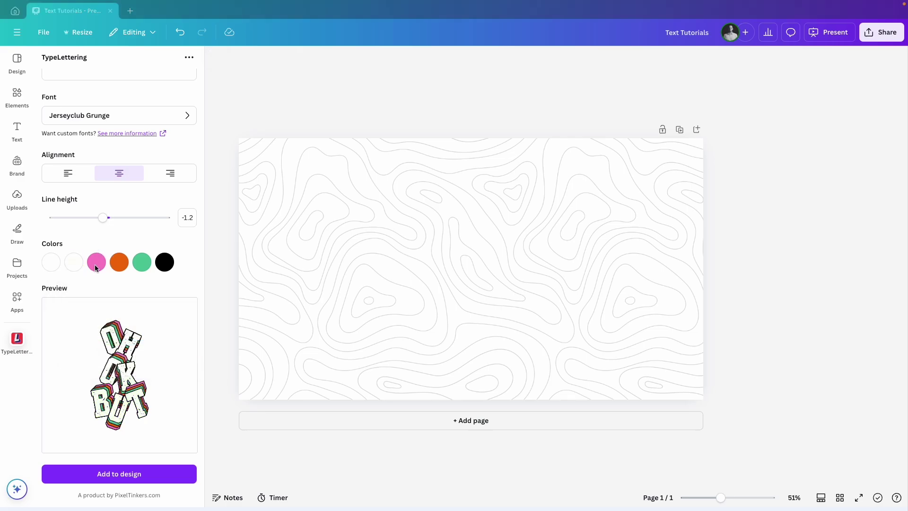
Step: Change the pink colour to teal, orange to light blue, and green to teal
{"action": "left_click", "coordinate": [97, 262]}
{"action": "left_click", "coordinate": [122, 229]}
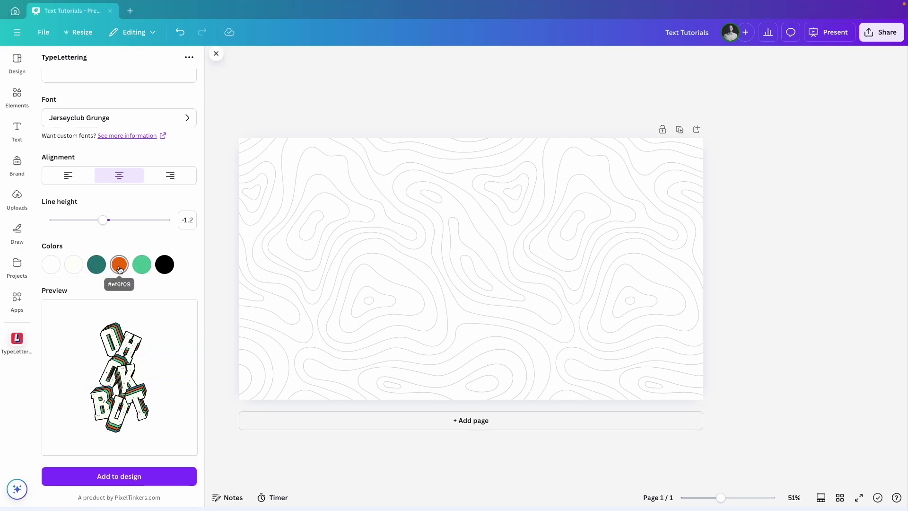
{"action": "left_click", "coordinate": [119, 269]}
{"action": "left_click", "coordinate": [116, 298]}
{"action": "left_click", "coordinate": [136, 254]}
{"action": "left_click", "coordinate": [141, 271]}
{"action": "left_click", "coordinate": [134, 306]}
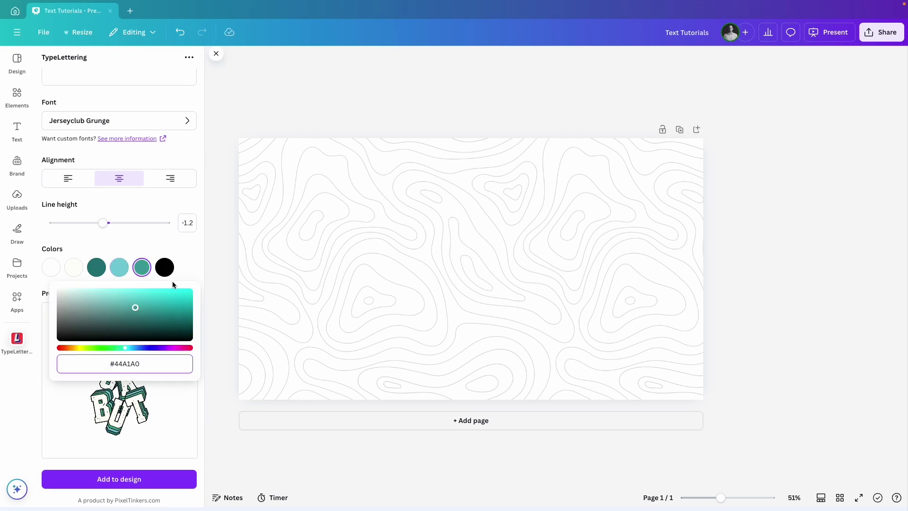
{"action": "left_click", "coordinate": [172, 281]}
Step: Make the black colour dark teal, then add the lettering enlarged at slide centre
{"action": "left_click", "coordinate": [164, 267]}
{"action": "left_click", "coordinate": [175, 321]}
{"action": "left_click", "coordinate": [139, 447]}
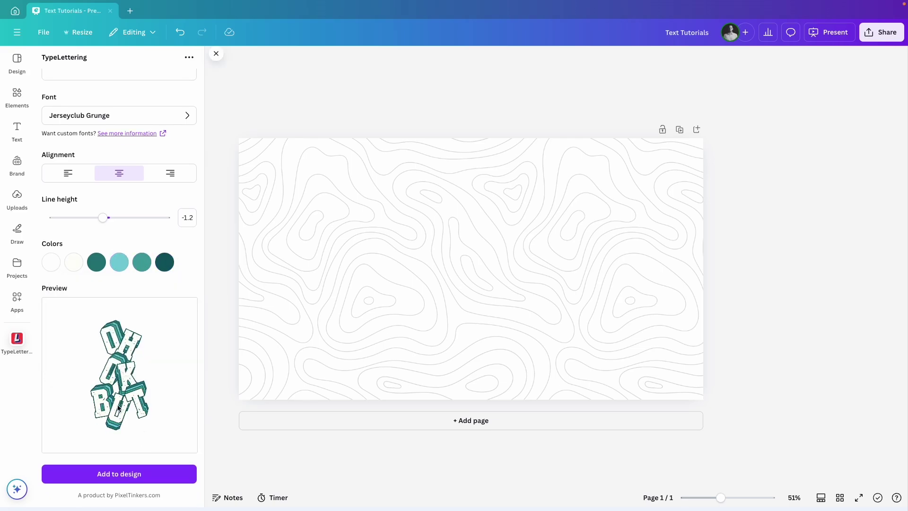
{"action": "left_click", "coordinate": [116, 480]}
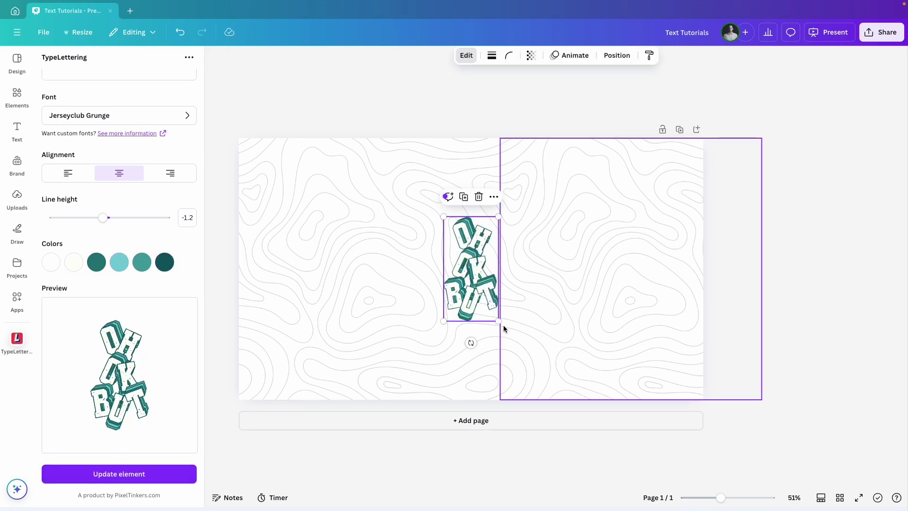
{"action": "left_click_drag", "start_coordinate": [503, 326], "coordinate": [487, 301]}
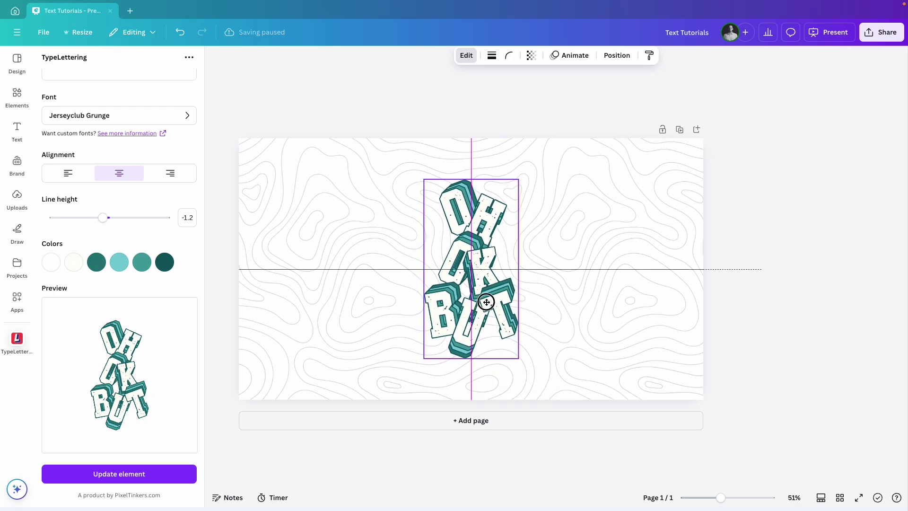